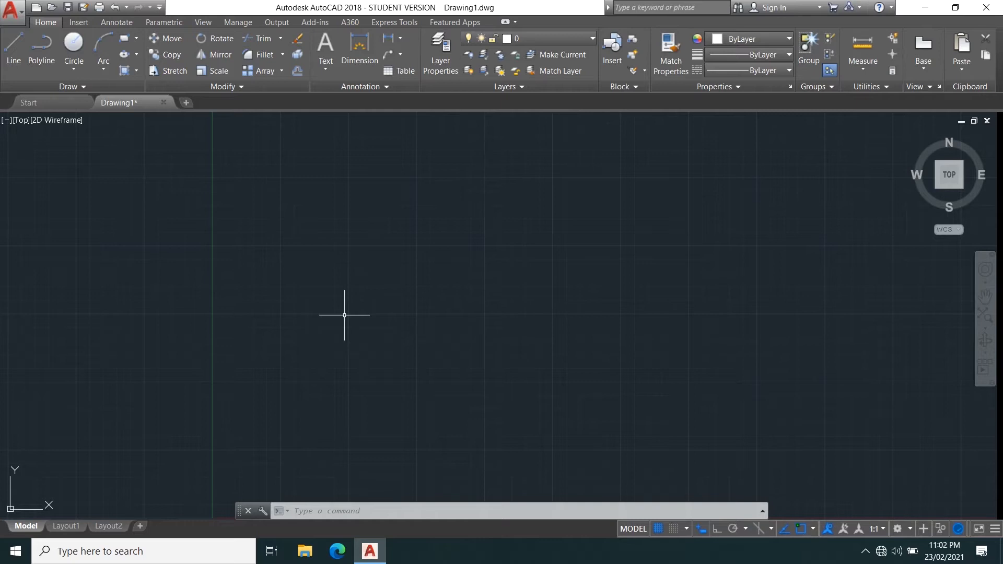
Draw two concentric circles, a large outer one and a smaller inner one, sharing the same center.
left_click(73, 46)
left_click(338, 278)
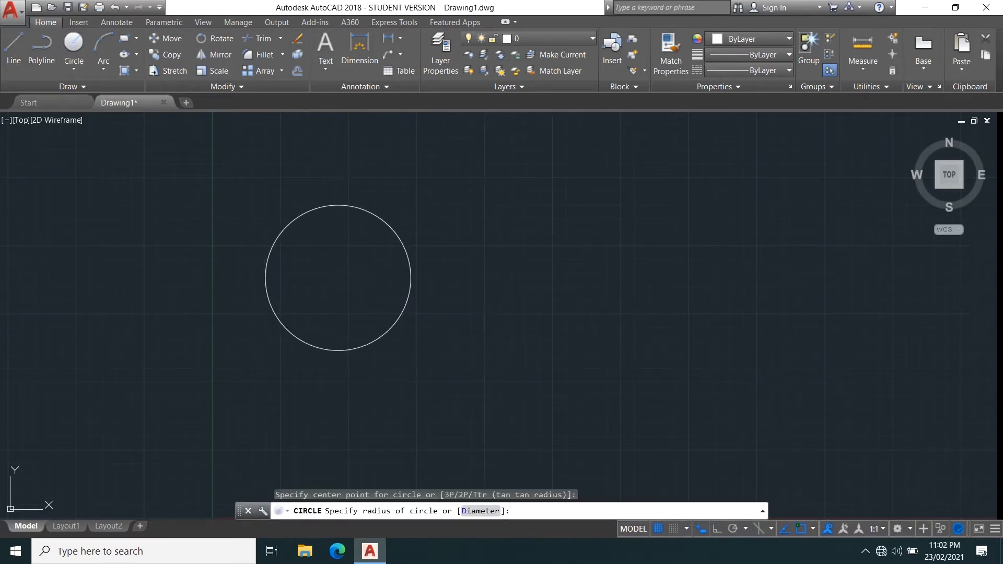
key("Return")
left_click(338, 277)
left_click(357, 306)
key("Return")
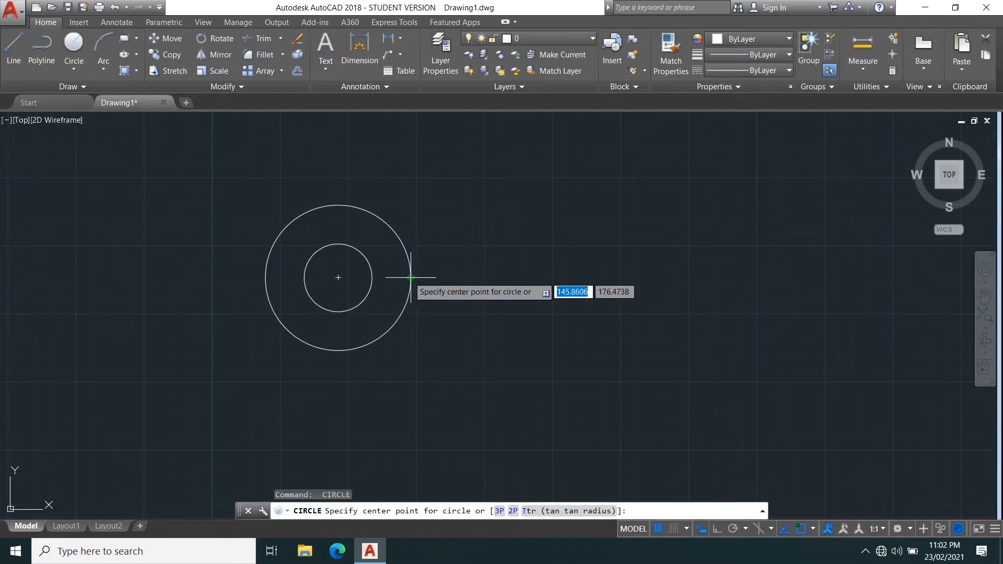
Draw a small circle centered on the right quadrant of the large circle.
left_click(411, 277)
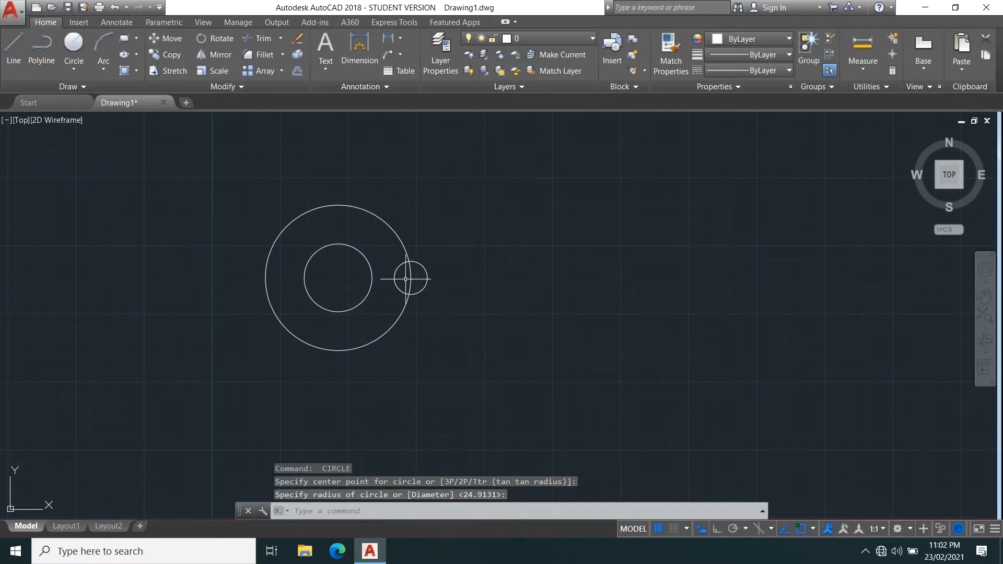
left_click(428, 278)
left_click(428, 279)
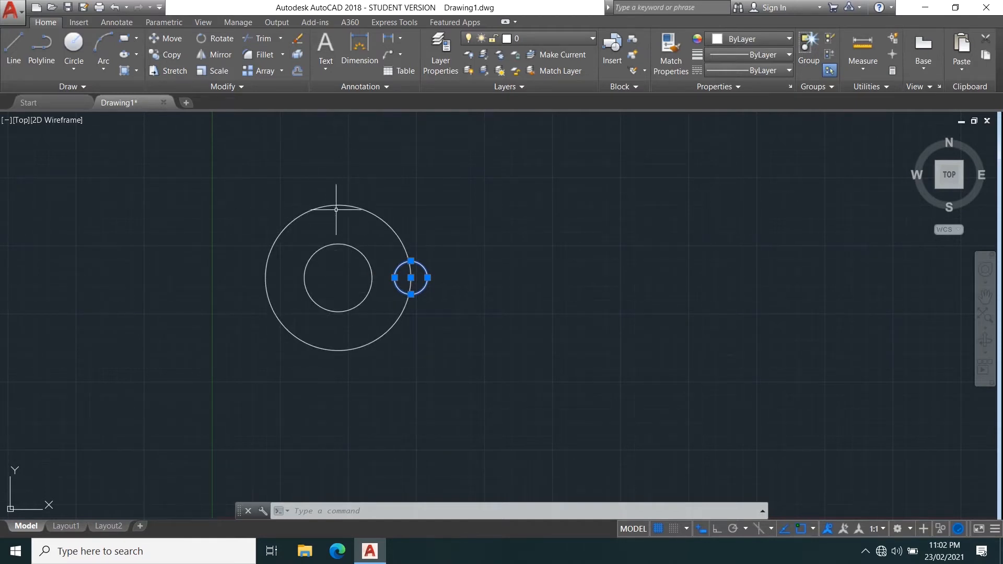
key("Escape")
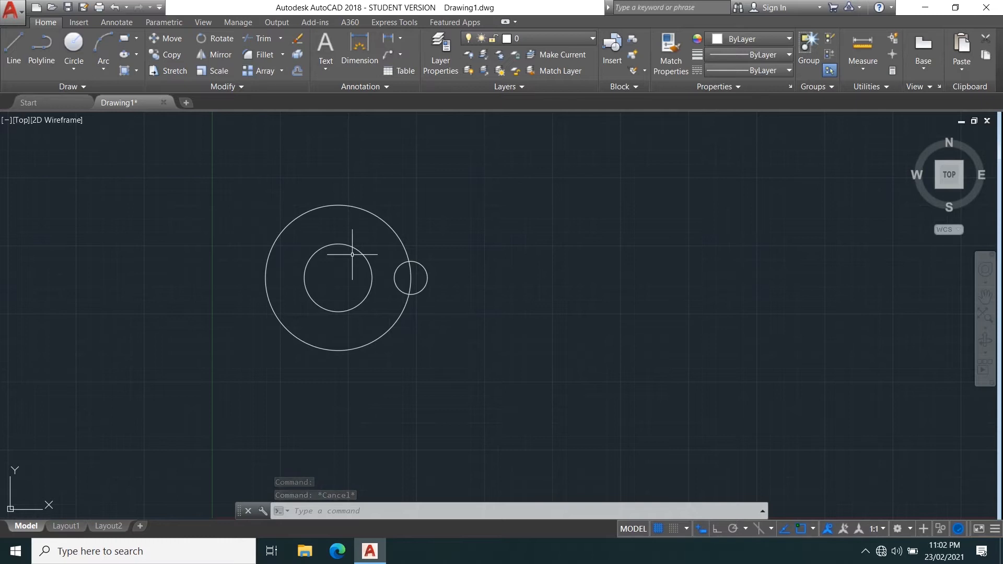
left_click(158, 55)
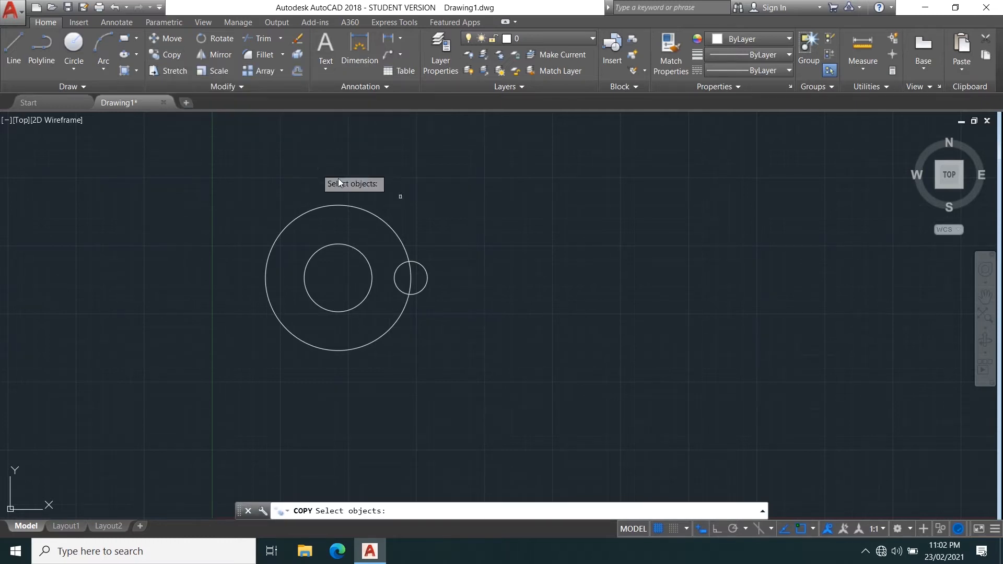
left_click(424, 267)
key("Escape")
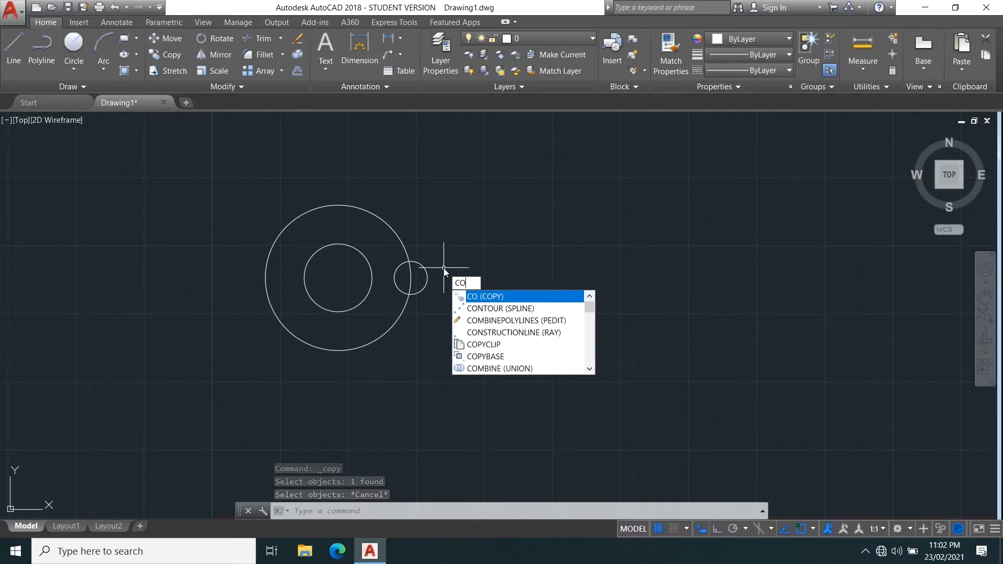
Copy the small right circle from its center to the left quadrant of the large circle.
key("Return")
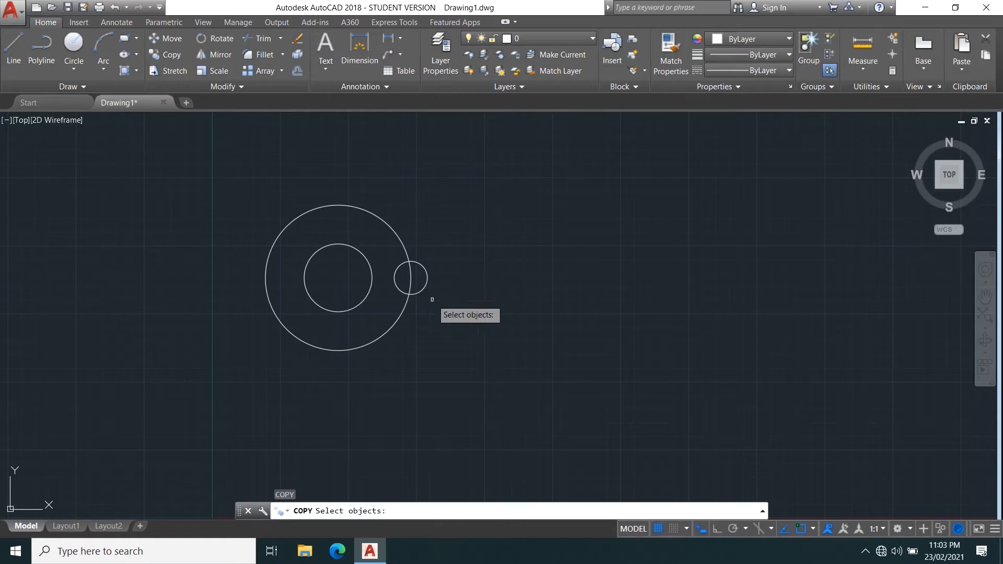
left_click(426, 283)
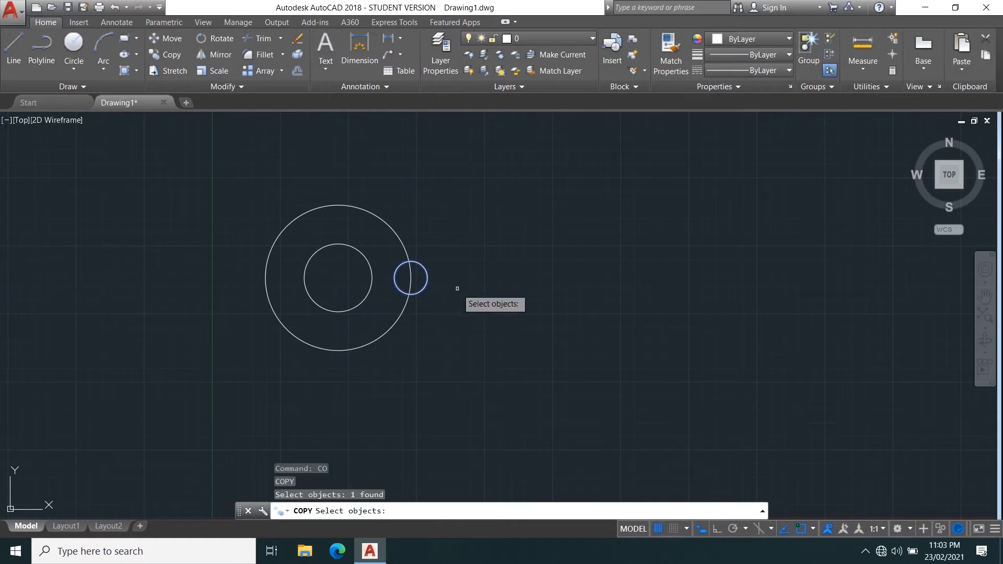
key("Return")
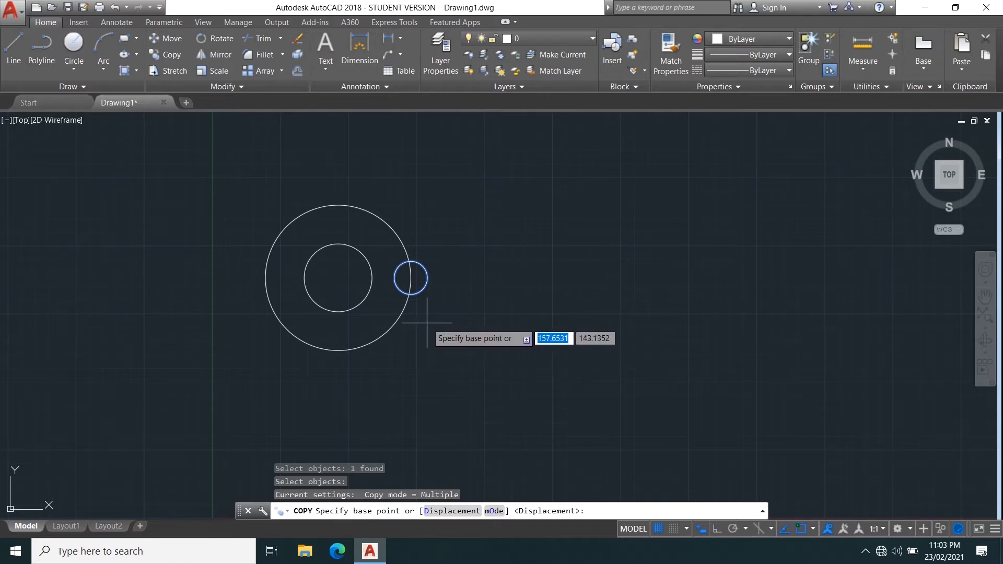
left_click(411, 277)
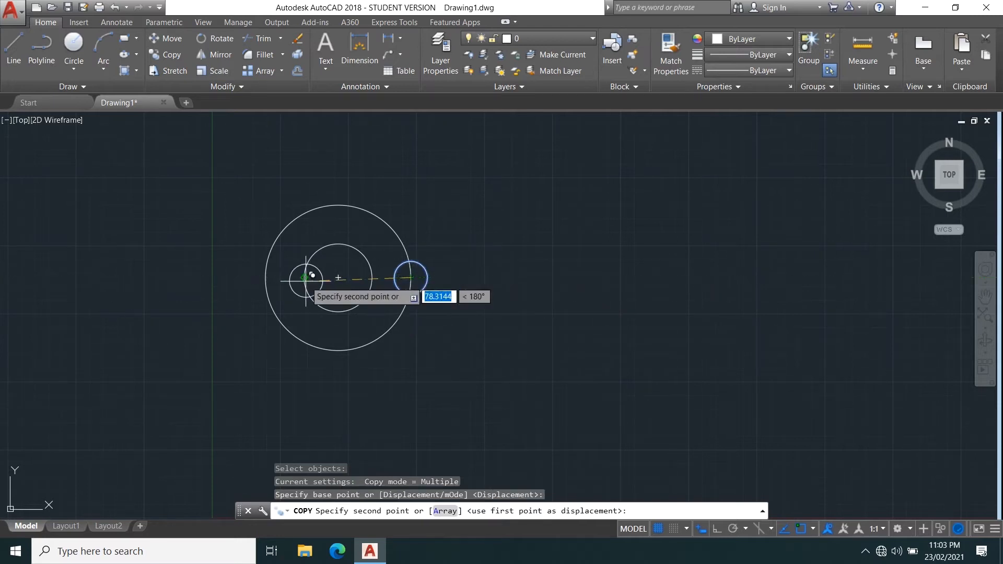
left_click(266, 278)
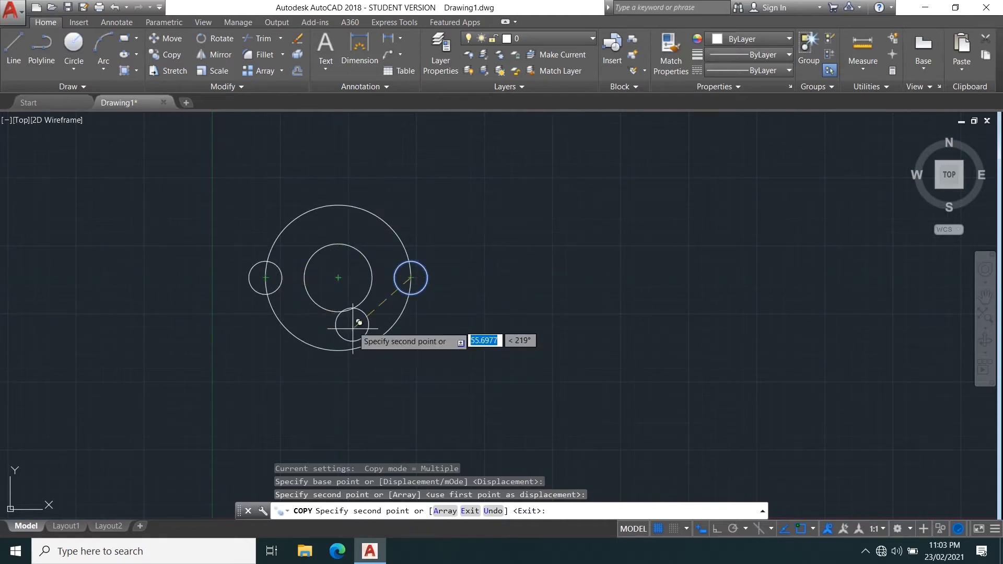
Place nine more copies of the small circle at scattered points in empty space and end the copy.
left_click(618, 245)
left_click(661, 378)
left_click(806, 268)
left_click(713, 334)
left_click(702, 214)
left_click(617, 325)
left_click(758, 266)
left_click(559, 337)
left_click(668, 289)
right_click(623, 250)
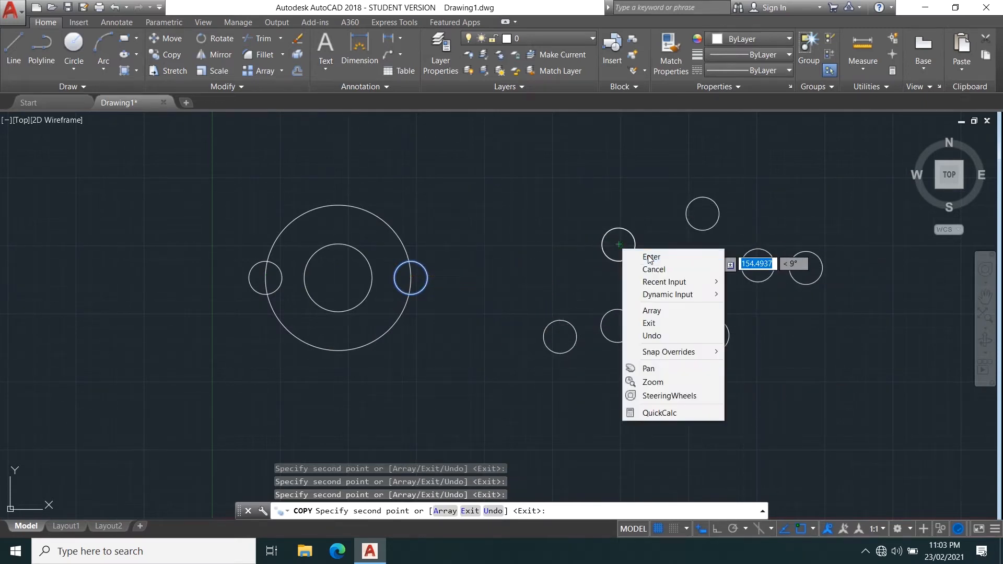
left_click(651, 257)
Window-select the nine scattered copies and erase them.
left_click(473, 136)
left_click(875, 423)
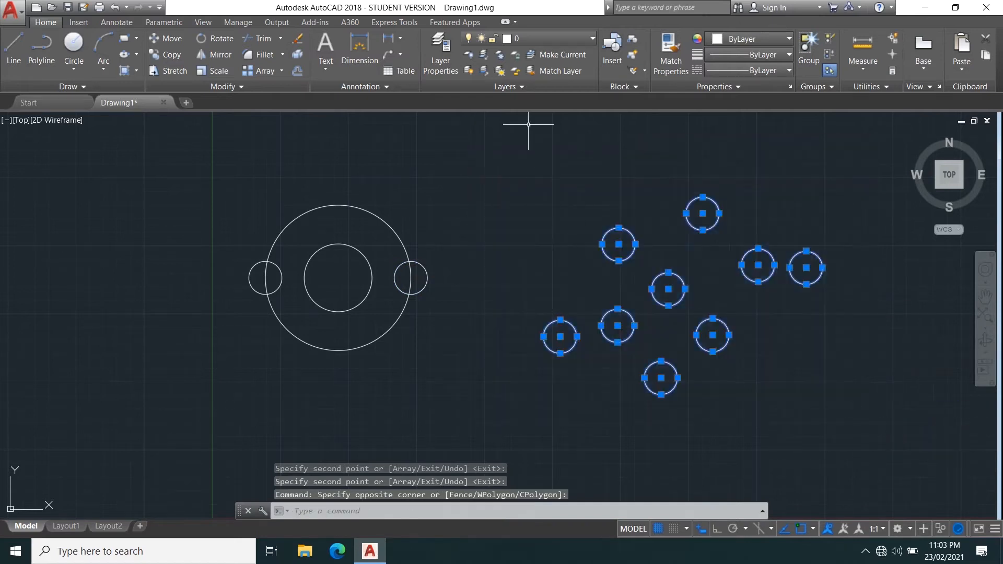
left_click(297, 39)
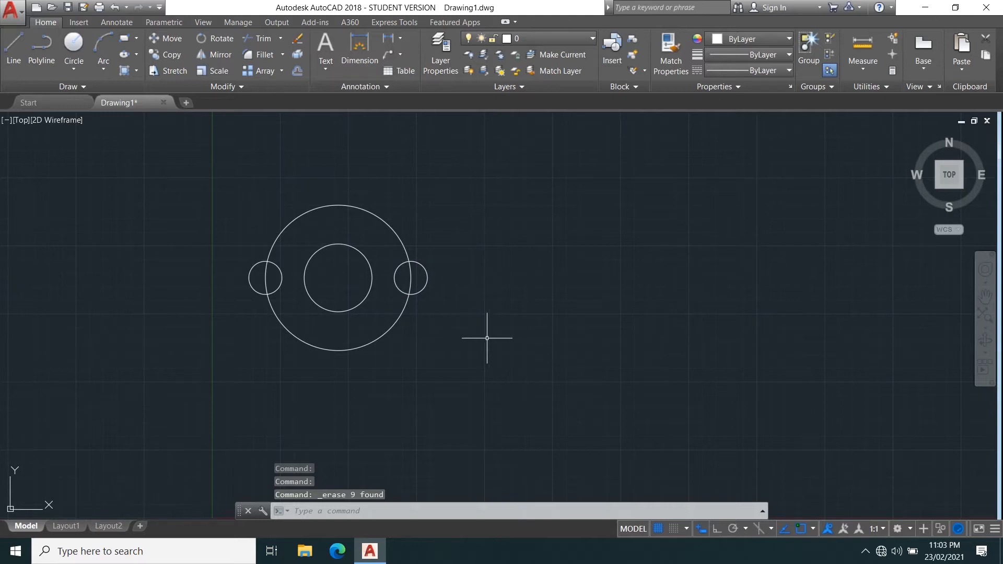
key("Return")
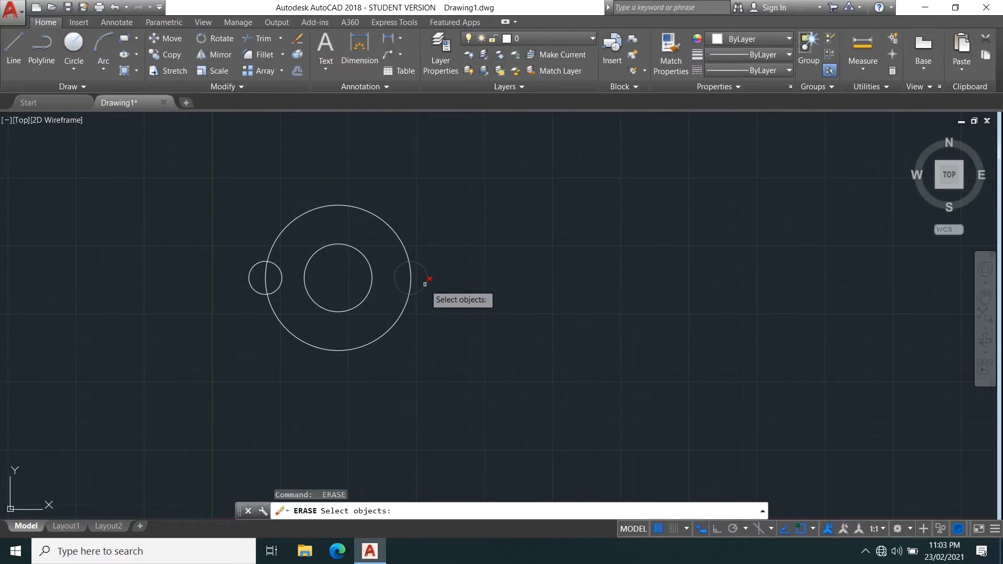
key("Escape")
Copy the small right circle once in Single copy mode to the center of the concentric circles.
type("co")
key("Return")
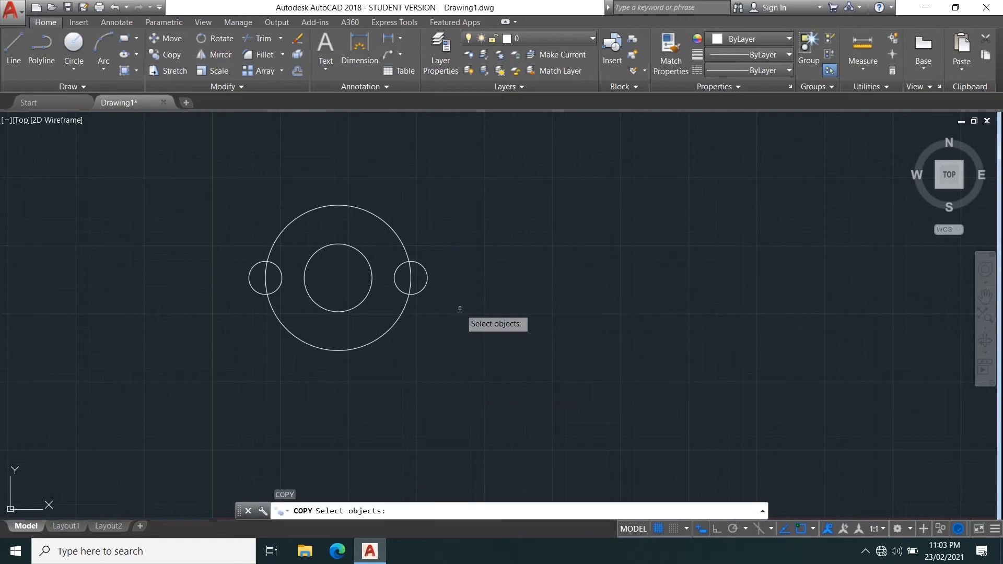
left_click(425, 286)
key("Return")
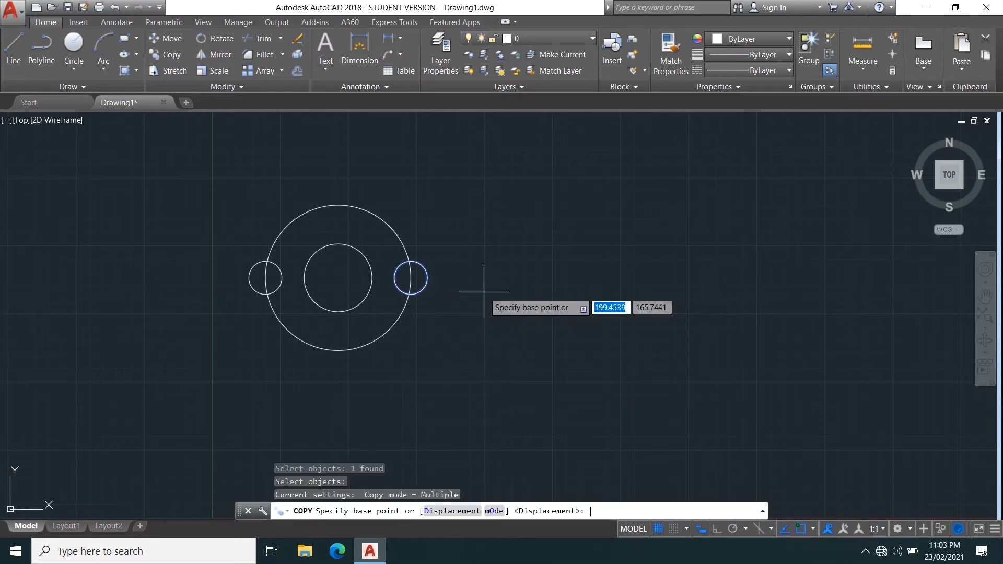
left_click(500, 511)
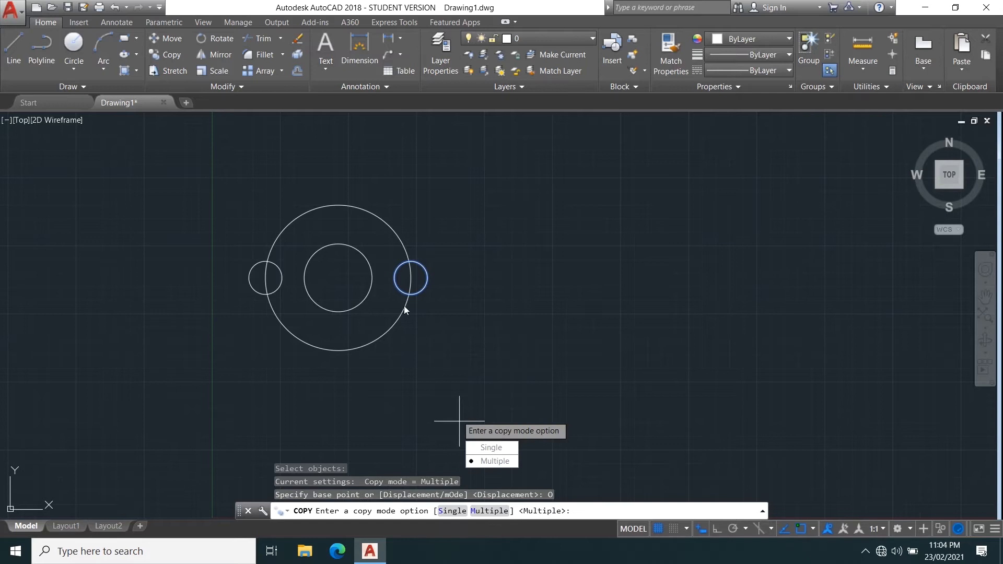
left_click(503, 452)
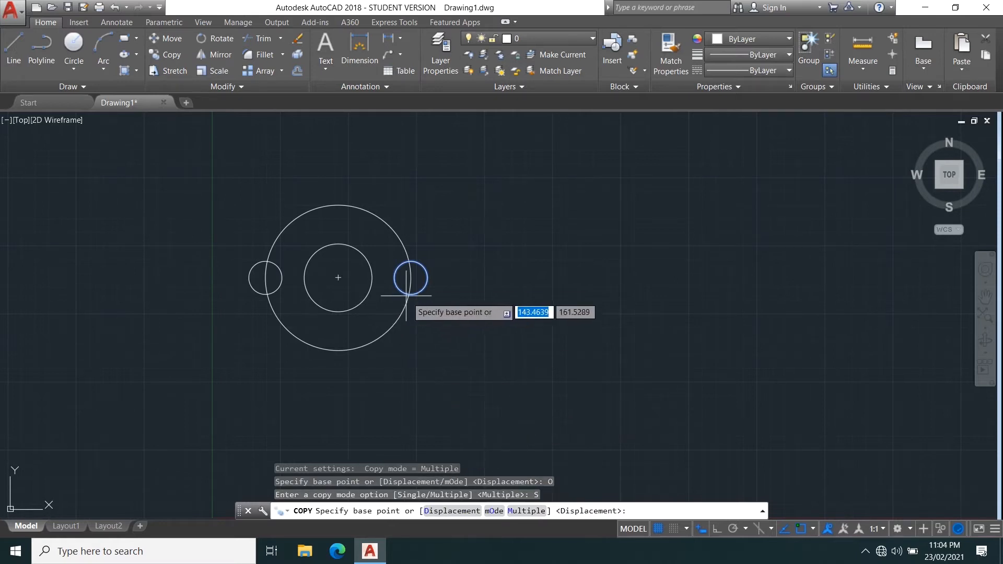
left_click(411, 277)
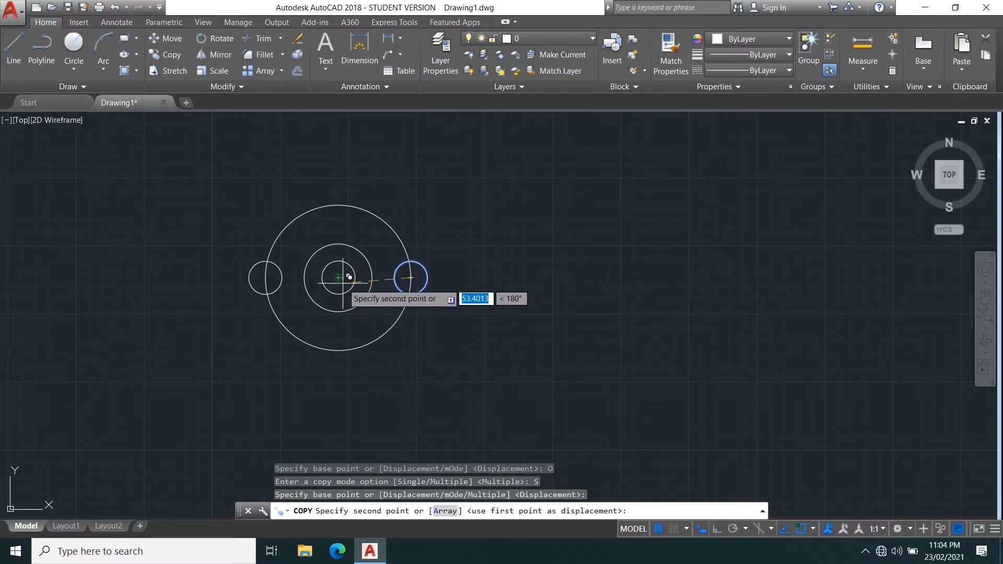
left_click(349, 277)
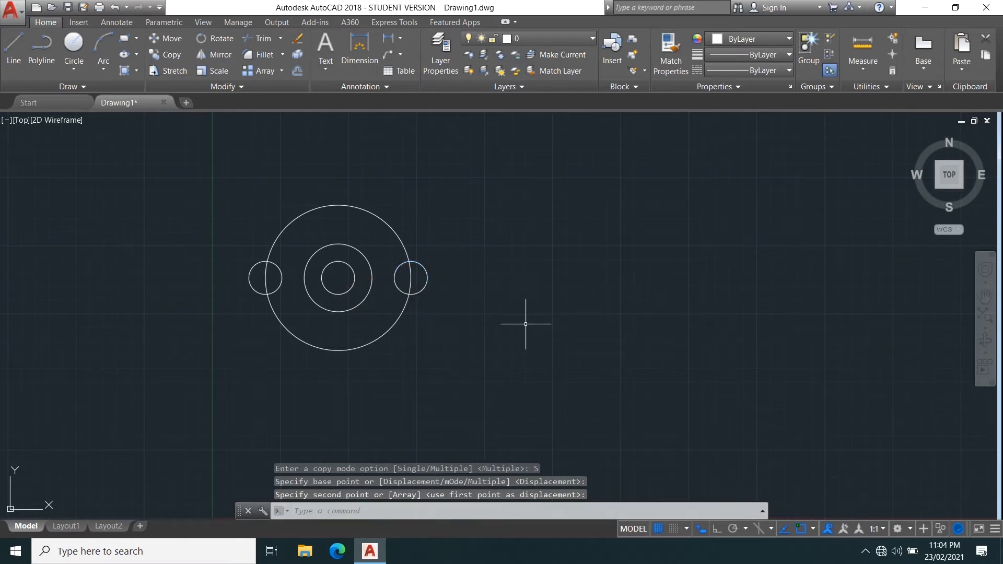
Start copying the small right circle again and switch the copy mode back to Multiple.
key("Return")
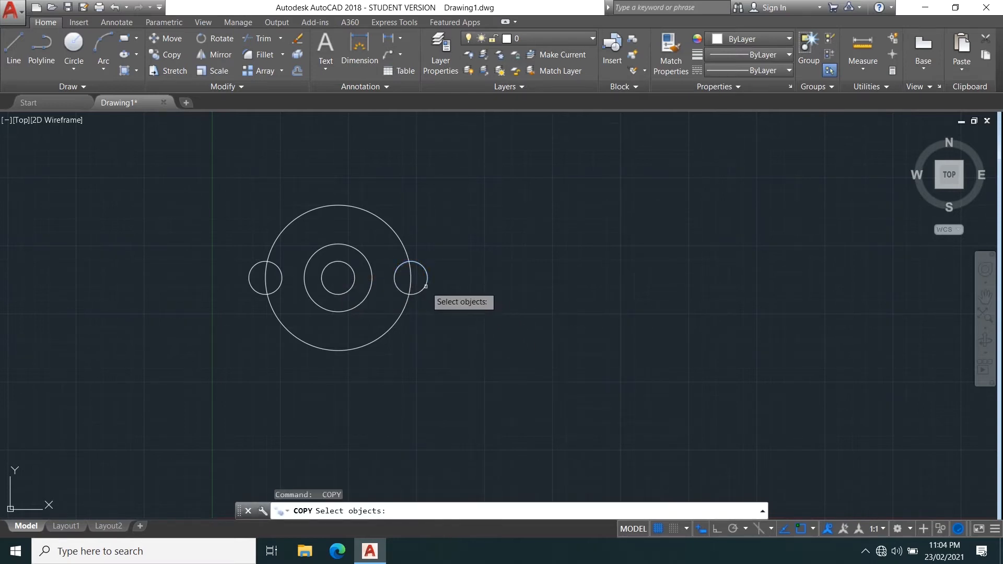
left_click(426, 286)
key("Return")
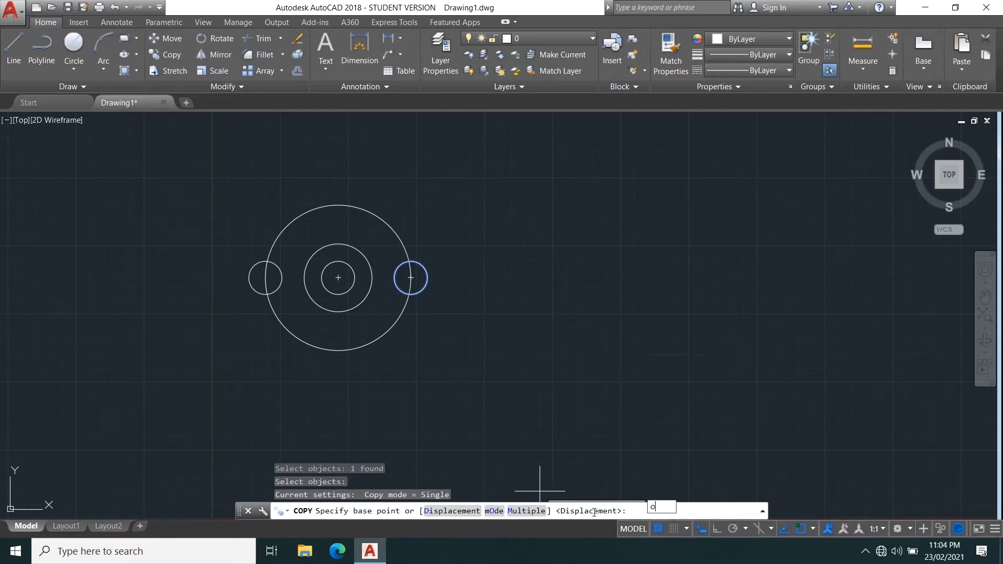
type("o")
key("Return")
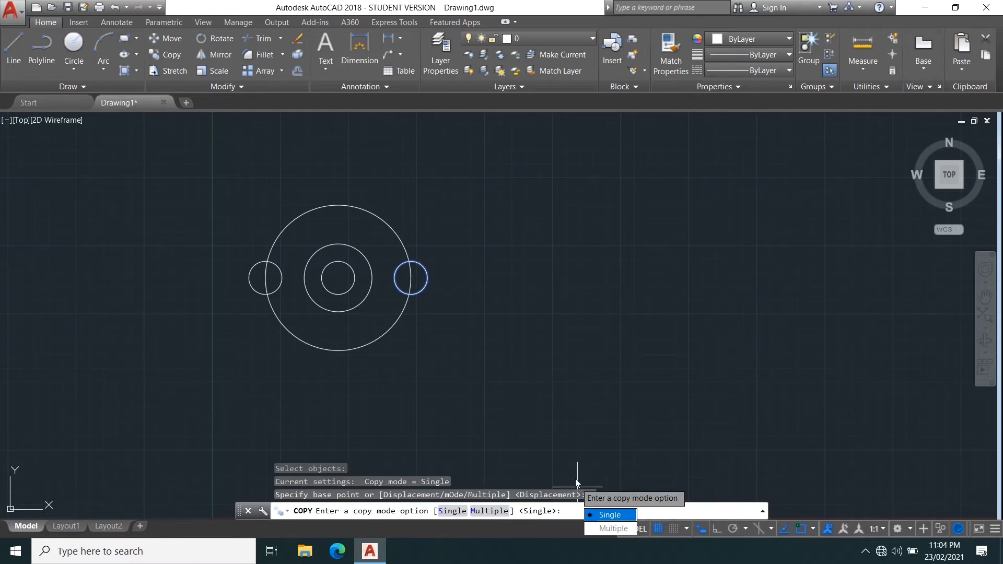
left_click(617, 529)
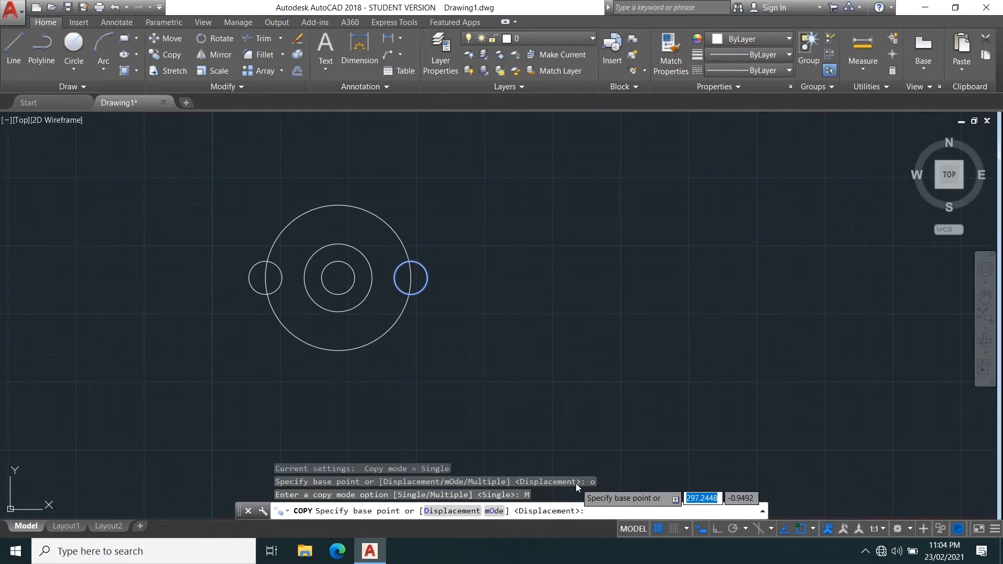
Try placing a copy below the drawing from the center point, then undo it and cancel the command.
left_click(339, 278)
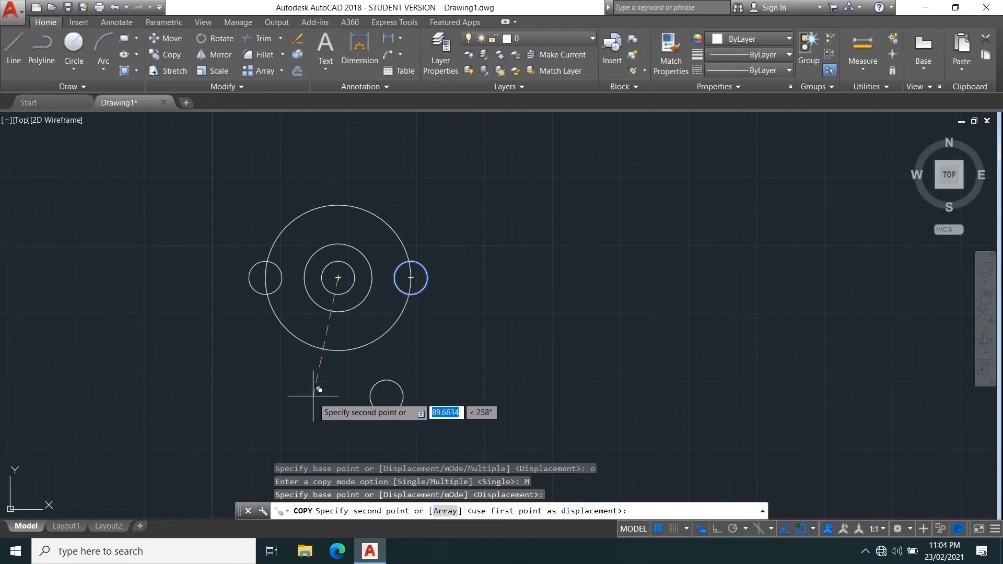
left_click(401, 375)
key("ctrl+z")
key("ctrl+z")
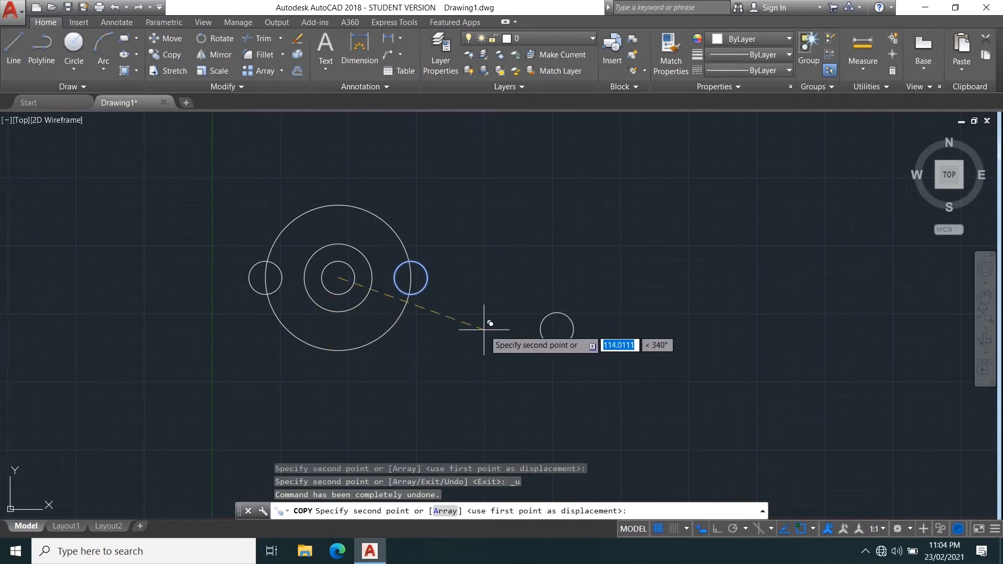
key("Escape")
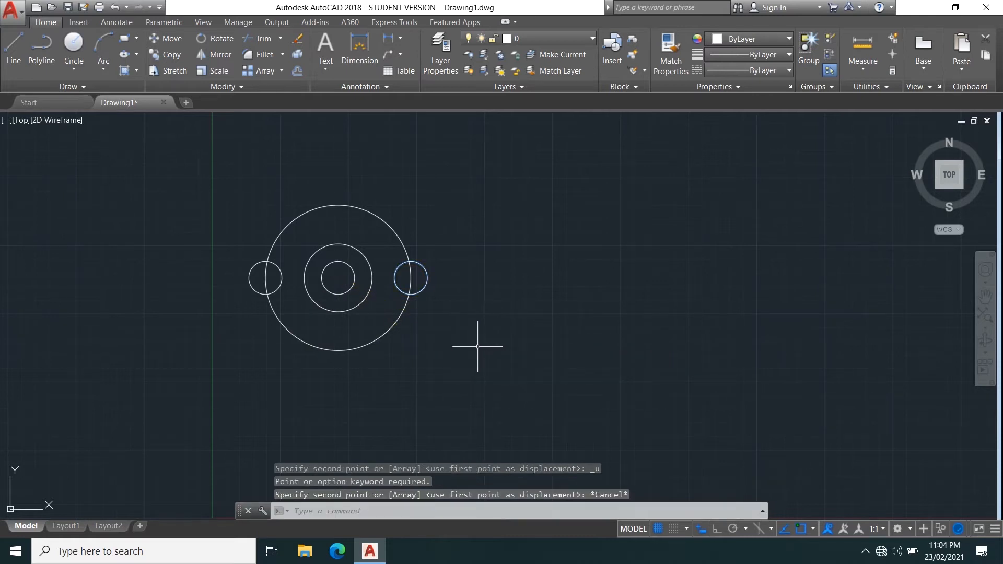
Copy the small right circle to the bottom and top quadrants of the large circle.
key("Return")
left_click(427, 278)
key("Return")
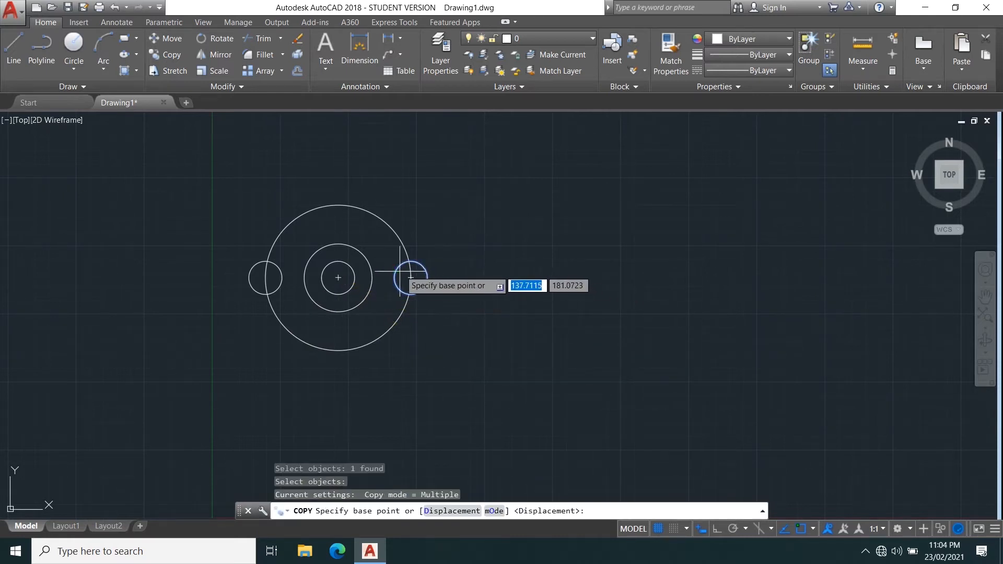
left_click(411, 278)
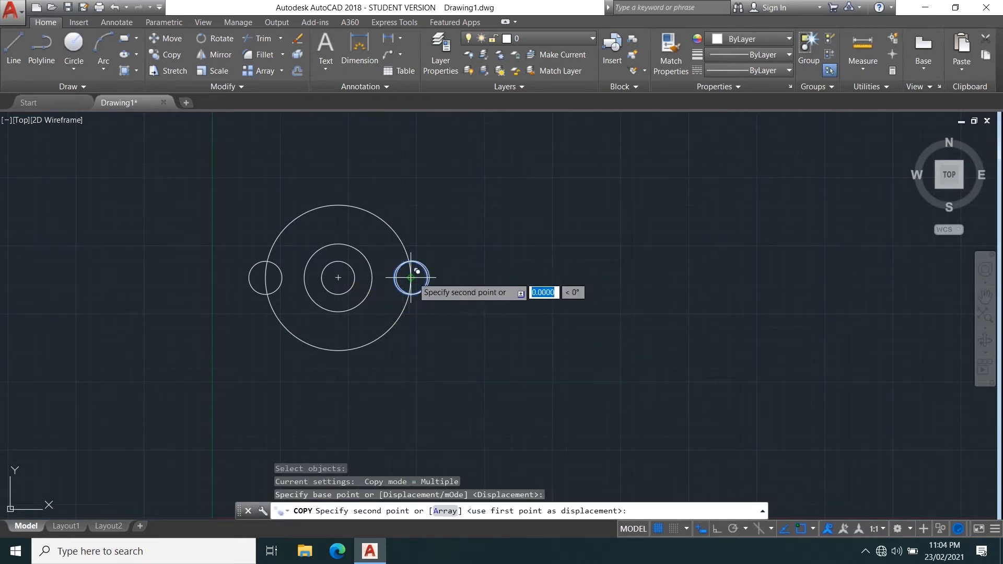
left_click(337, 349)
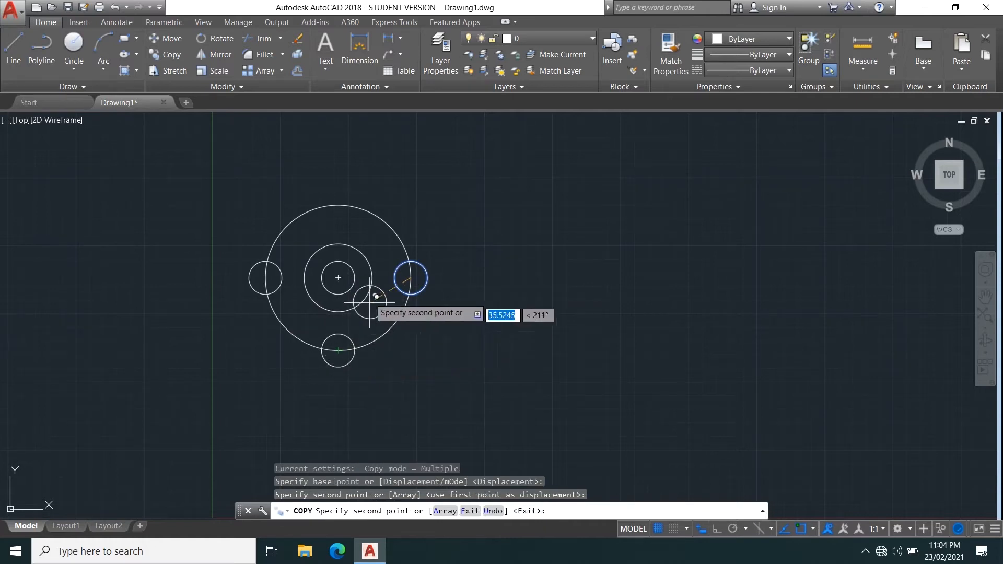
left_click(341, 208)
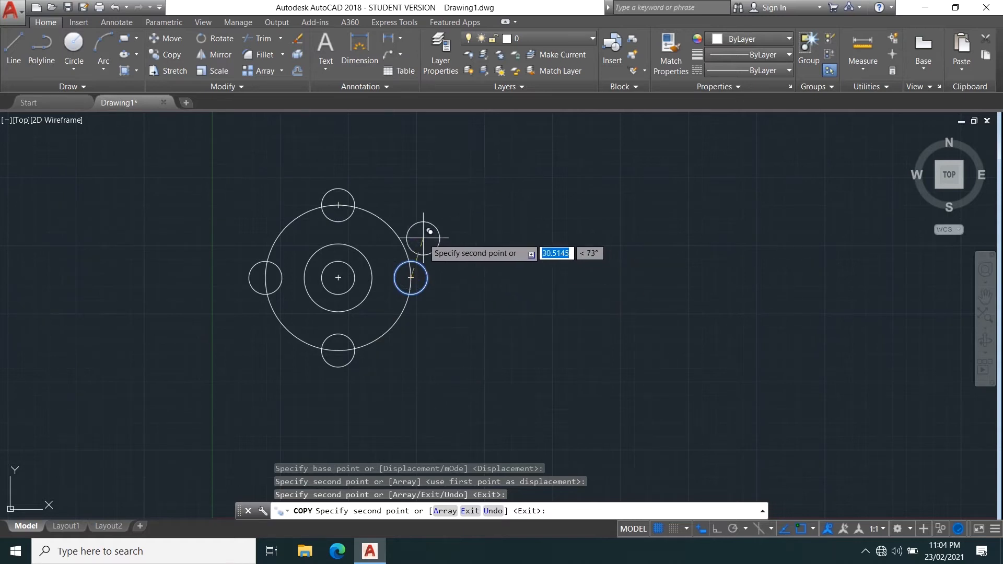
key("Escape")
Draw an open half profile of connected lines: short top edge, two slanted segments, vertical side and bottom edge.
middle_click_drag(534, 312, 454, 315)
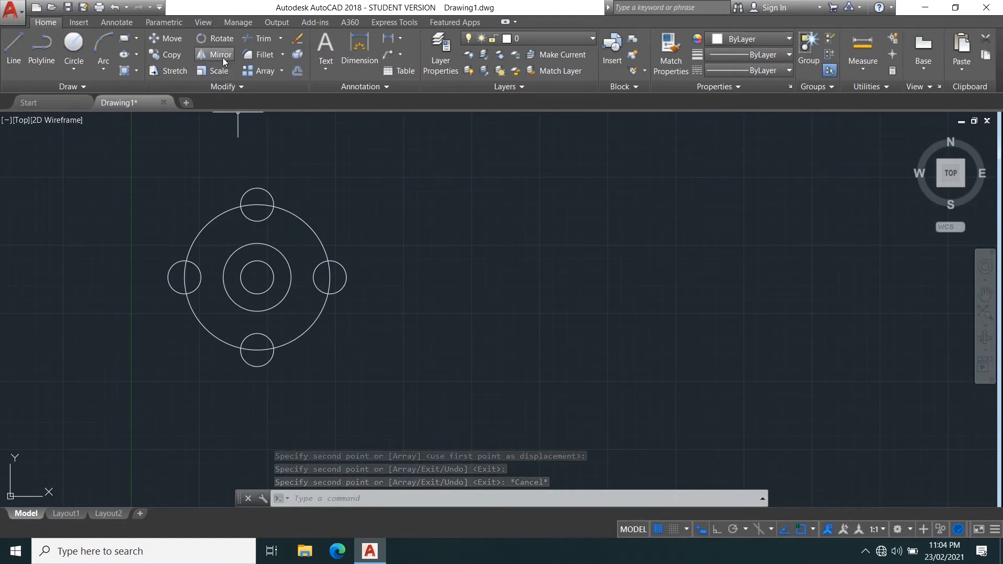
left_click(14, 52)
left_click(717, 529)
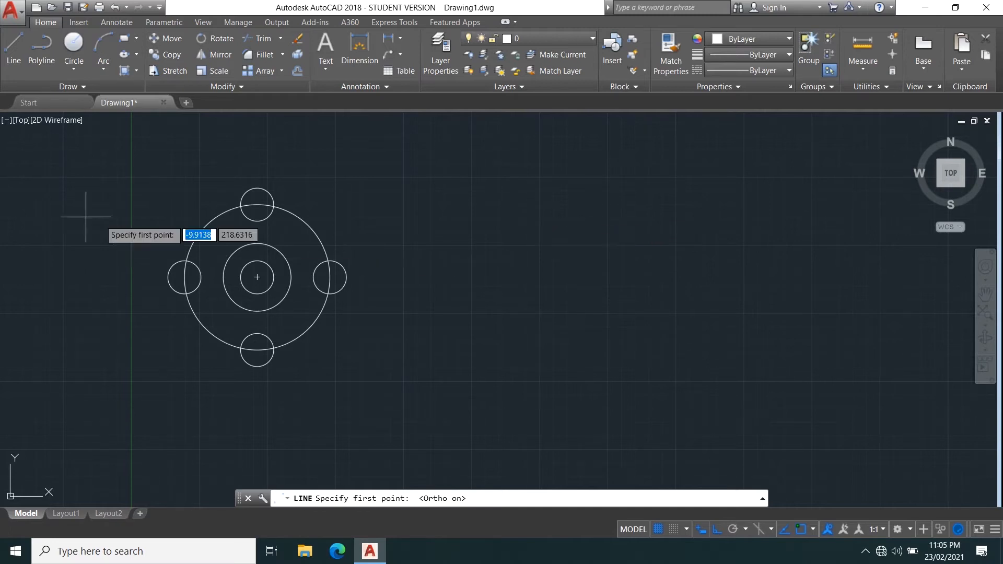
left_click(501, 210)
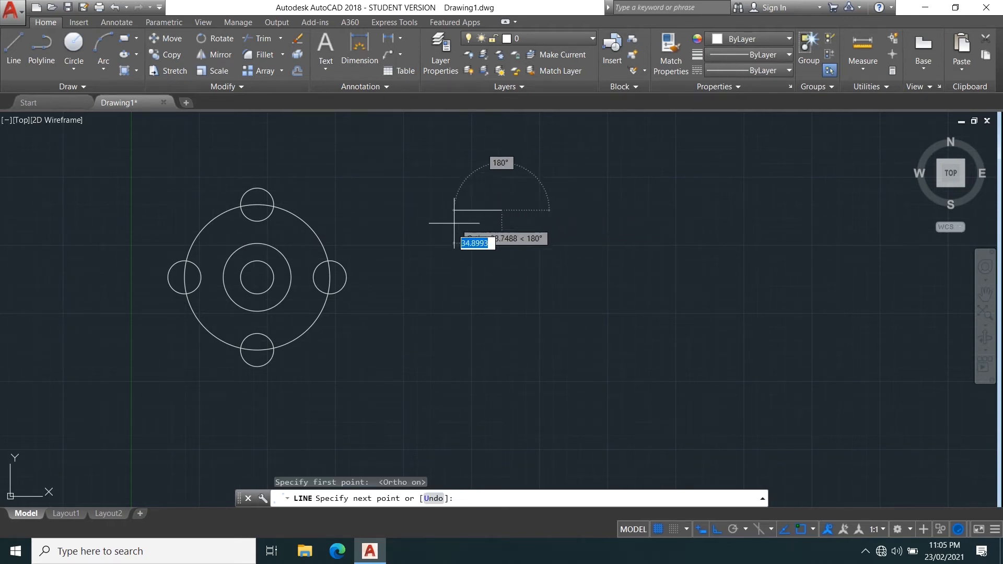
left_click(486, 214)
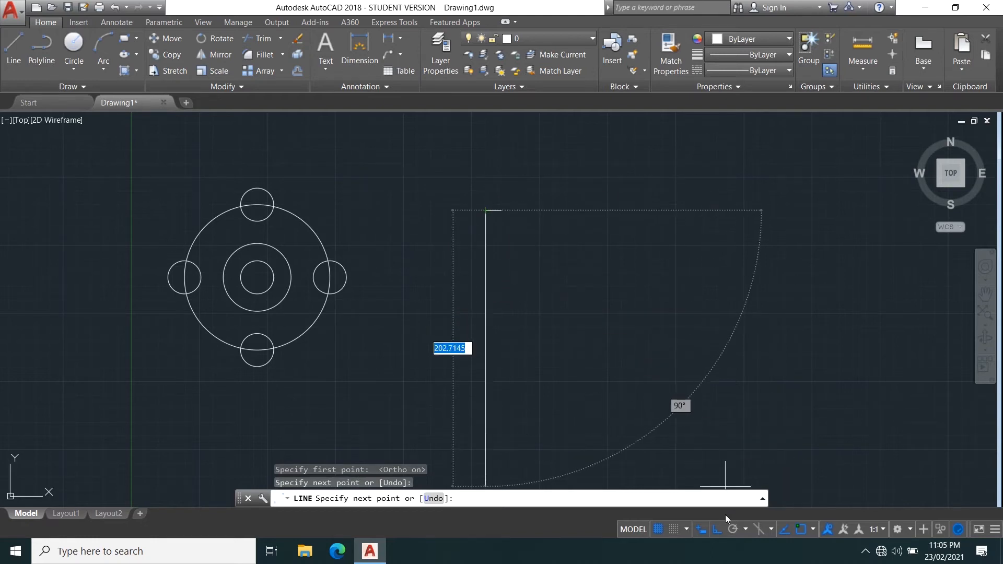
left_click(717, 531)
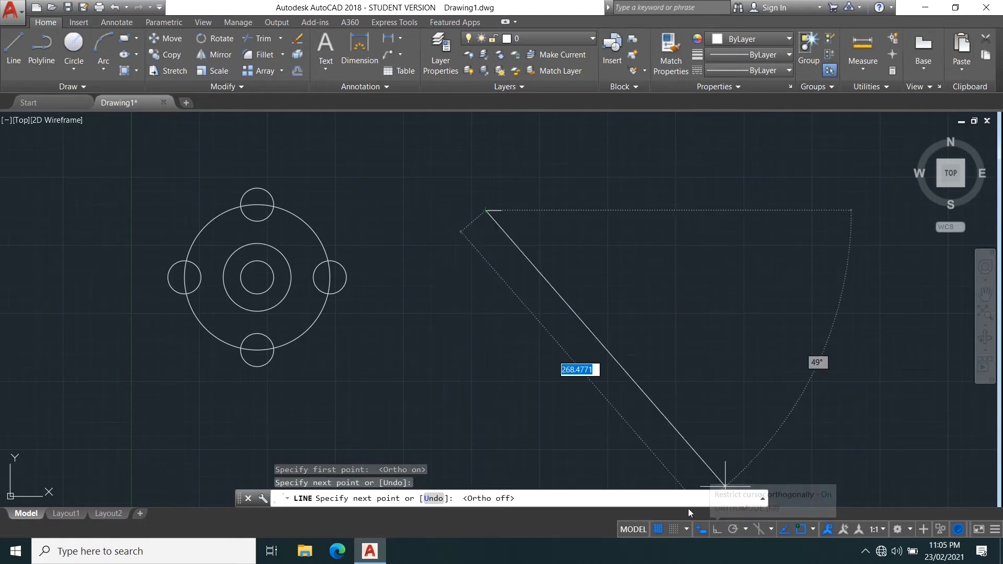
left_click(466, 268)
left_click(436, 282)
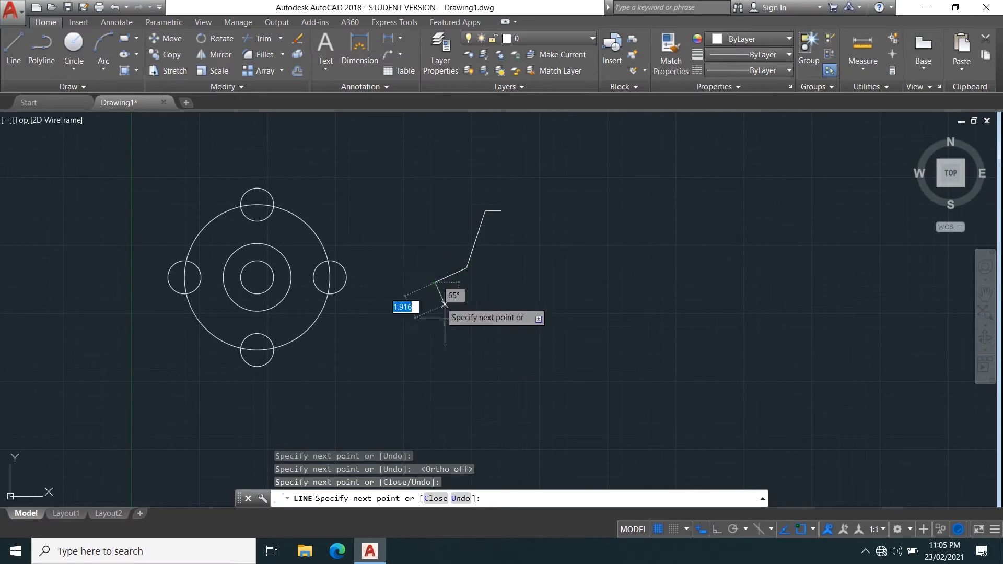
left_click(434, 368)
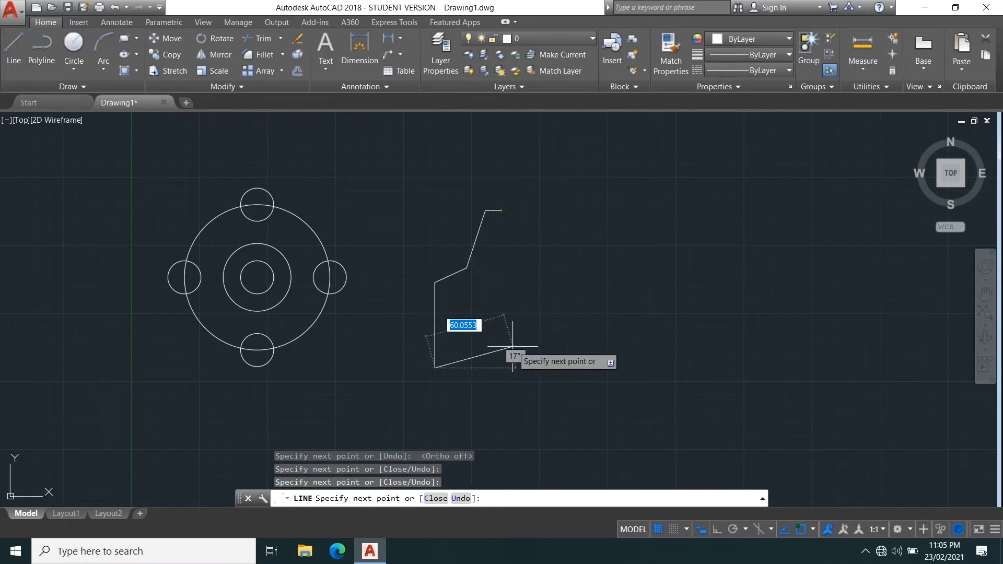
left_click(502, 368)
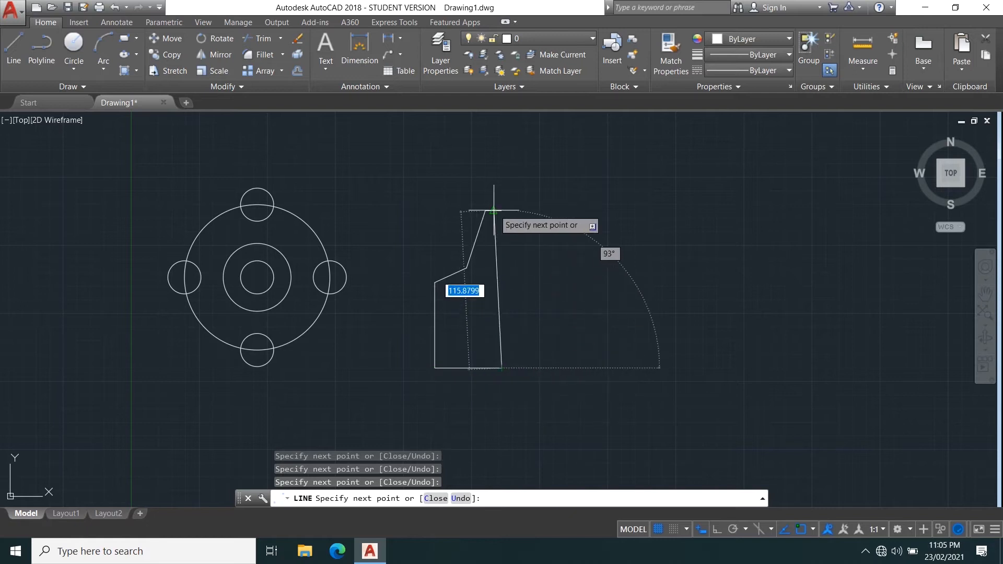
right_click(550, 180)
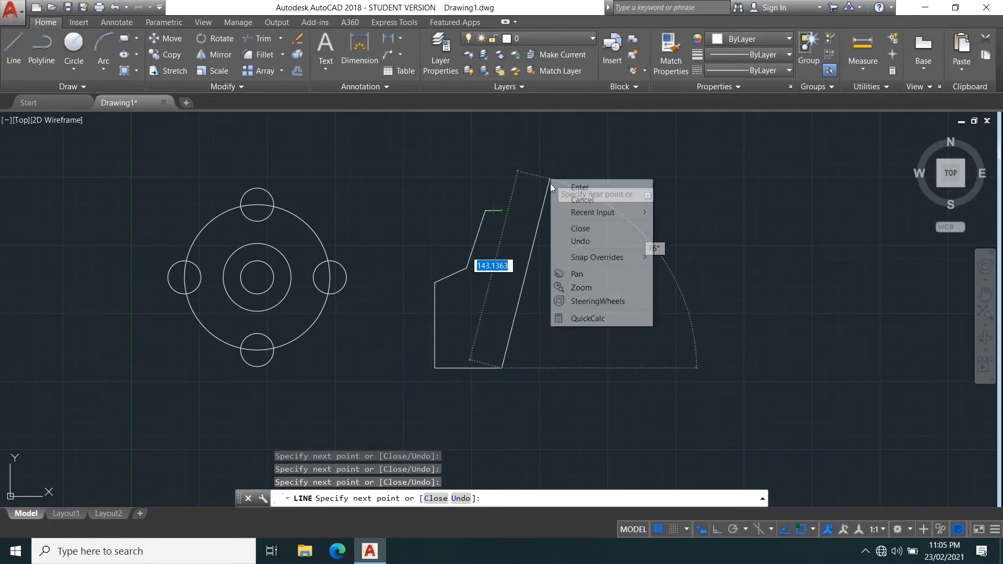
left_click(587, 188)
Delete the upper slanted line segment of the profile.
left_click(488, 237)
left_click(461, 224)
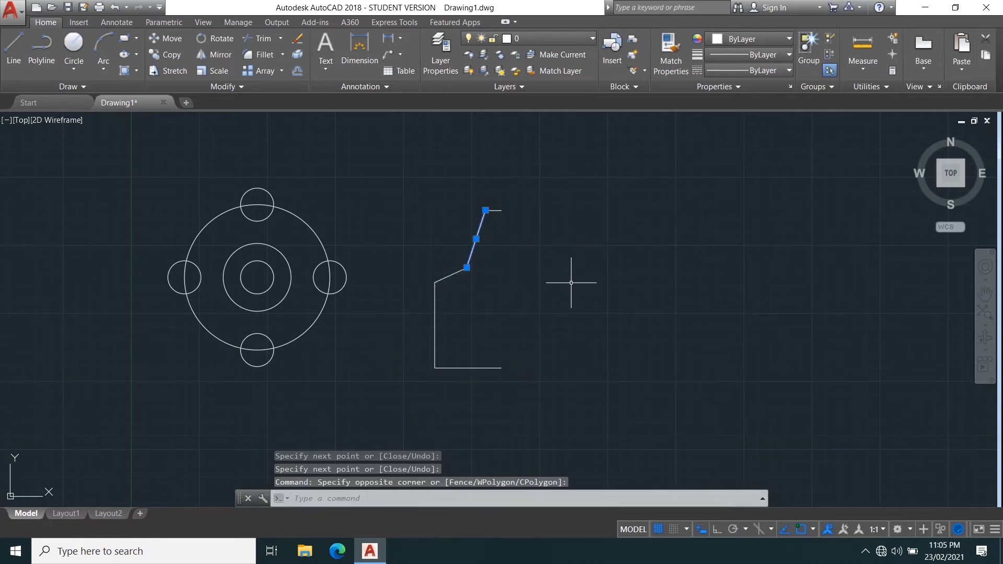
key("Delete")
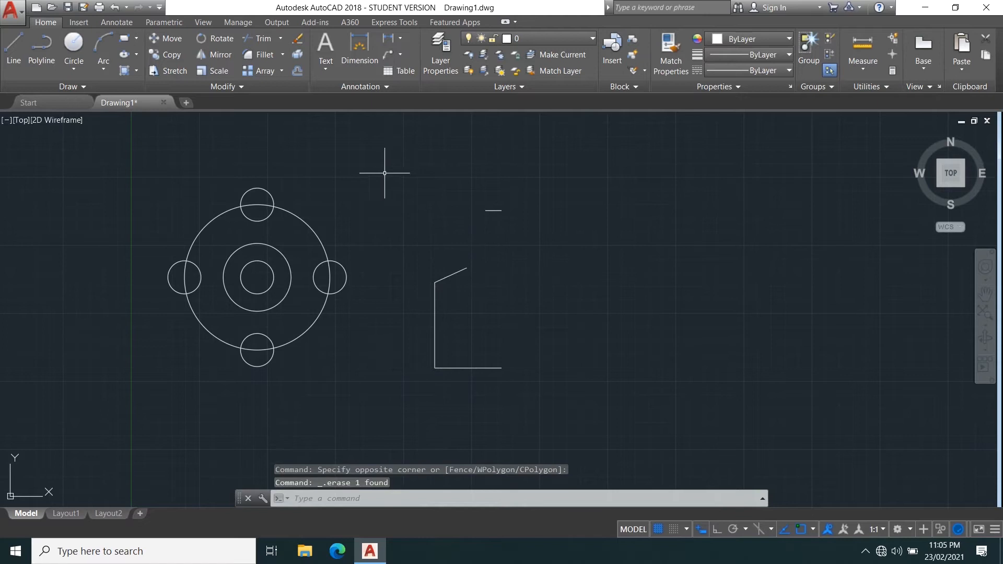
Draw a Start, End, Direction arc joining the top edge to the remaining slanted segment.
left_click(103, 68)
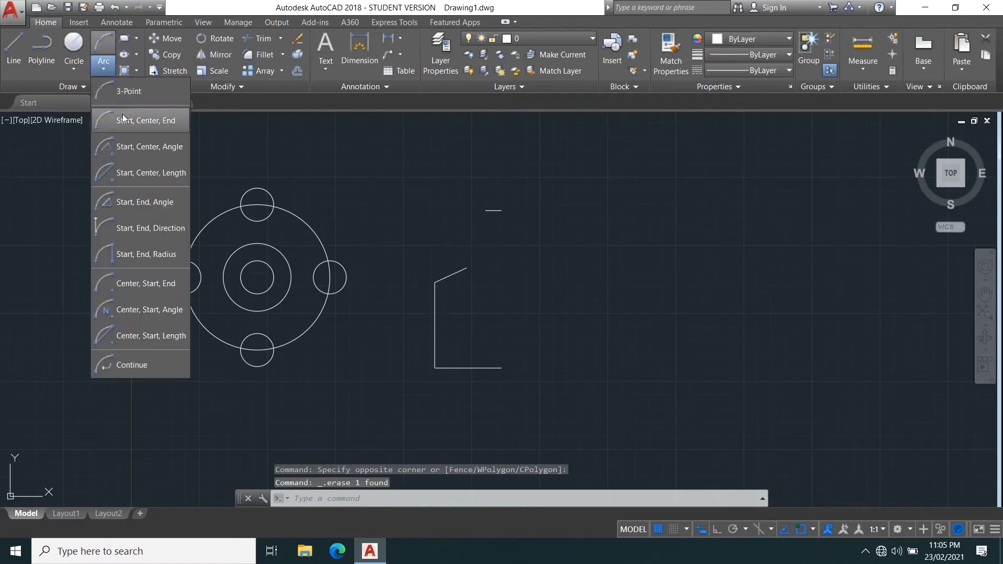
left_click(145, 230)
left_click(486, 210)
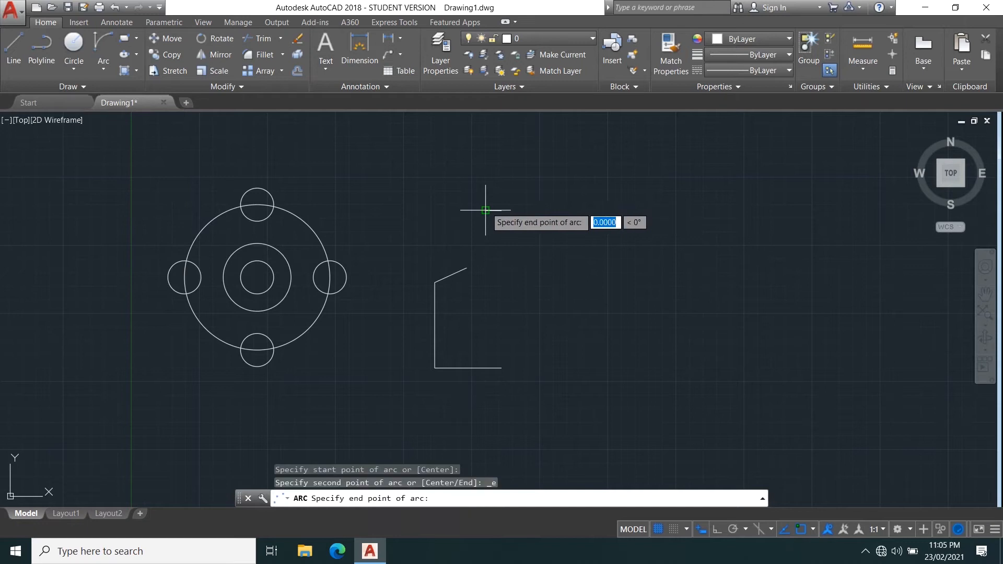
left_click(485, 211)
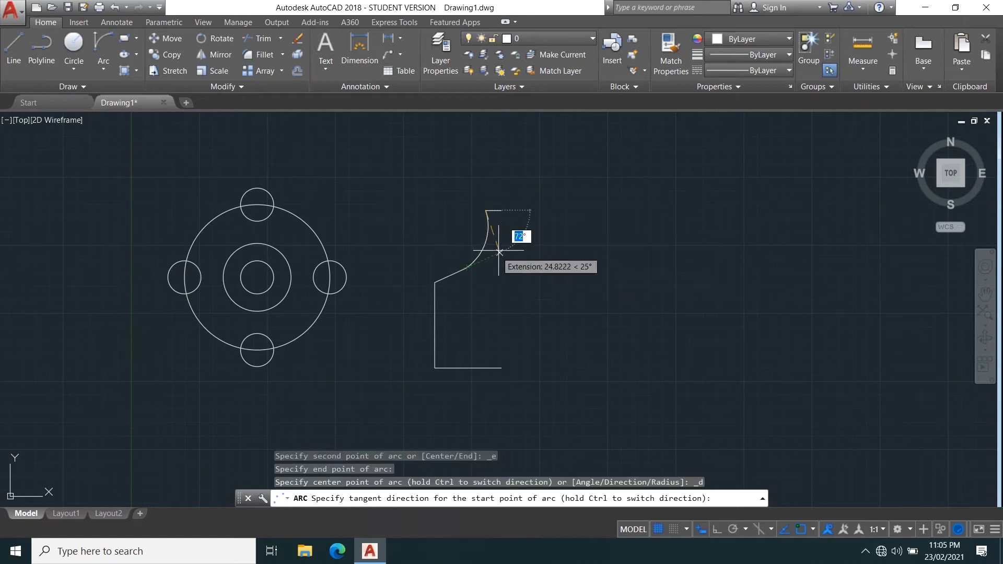
left_click(497, 249)
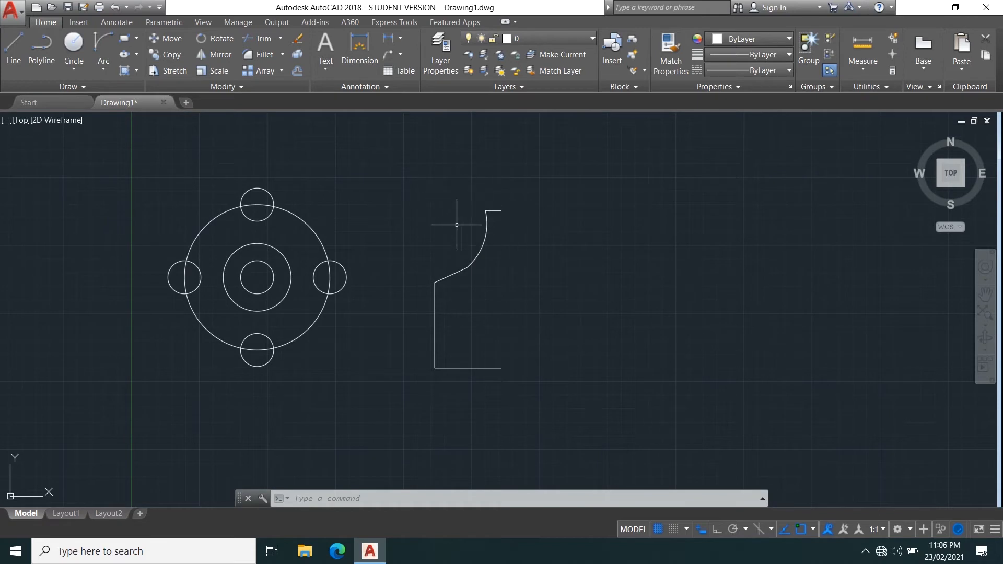
Mirror the whole half profile about a vertical line through its top-right end, keeping the source objects.
left_click(207, 54)
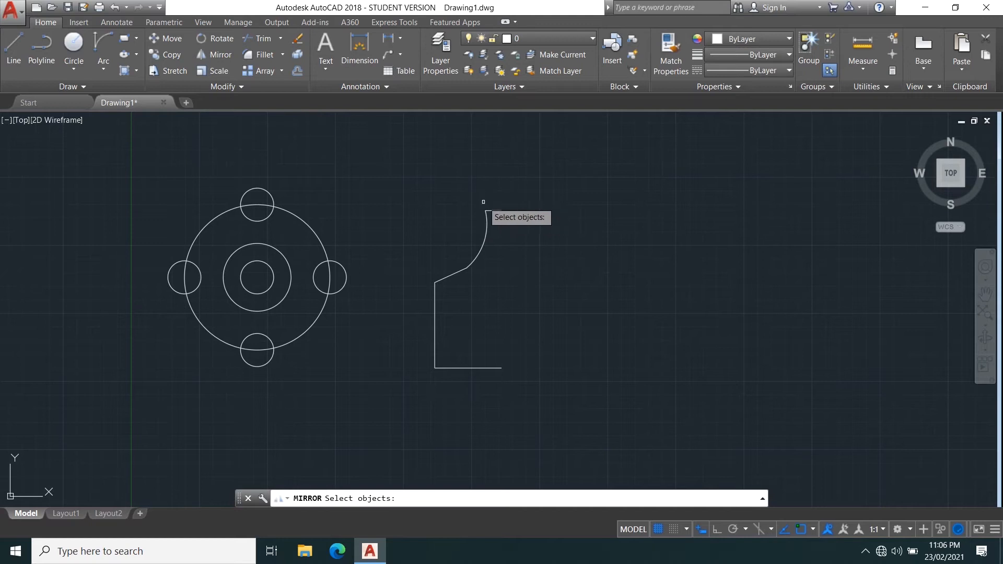
key("Escape")
type("mir")
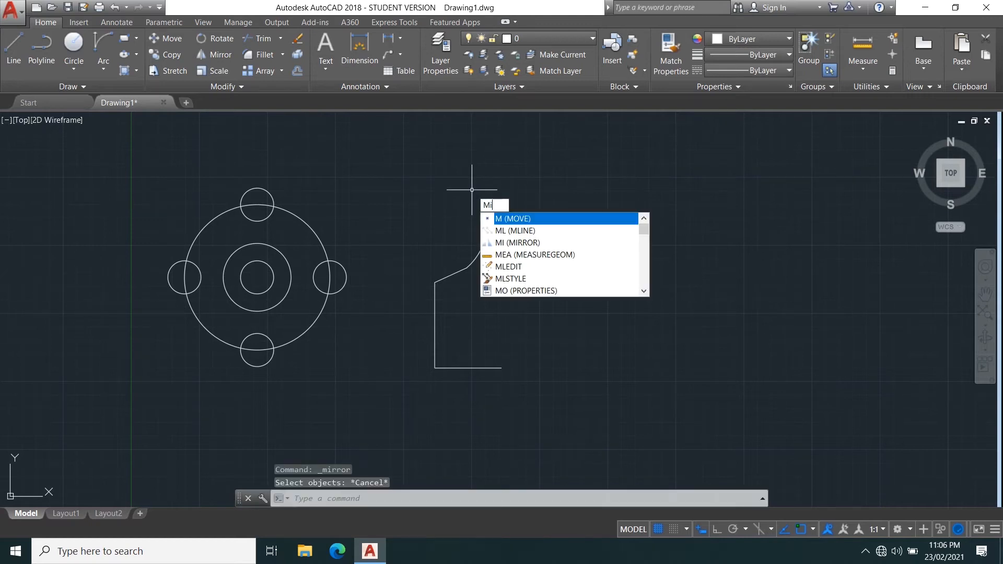
key("Return")
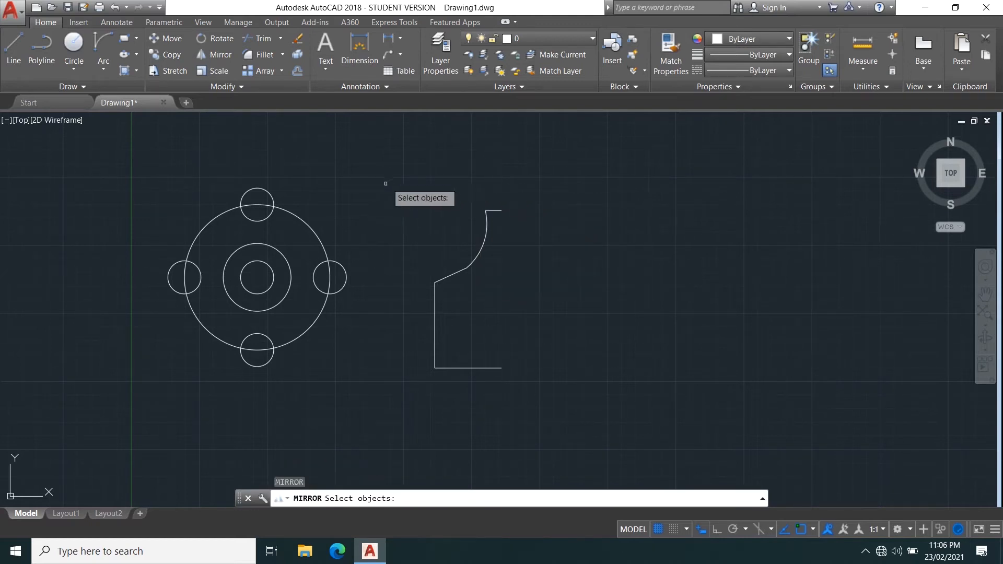
left_click(559, 397)
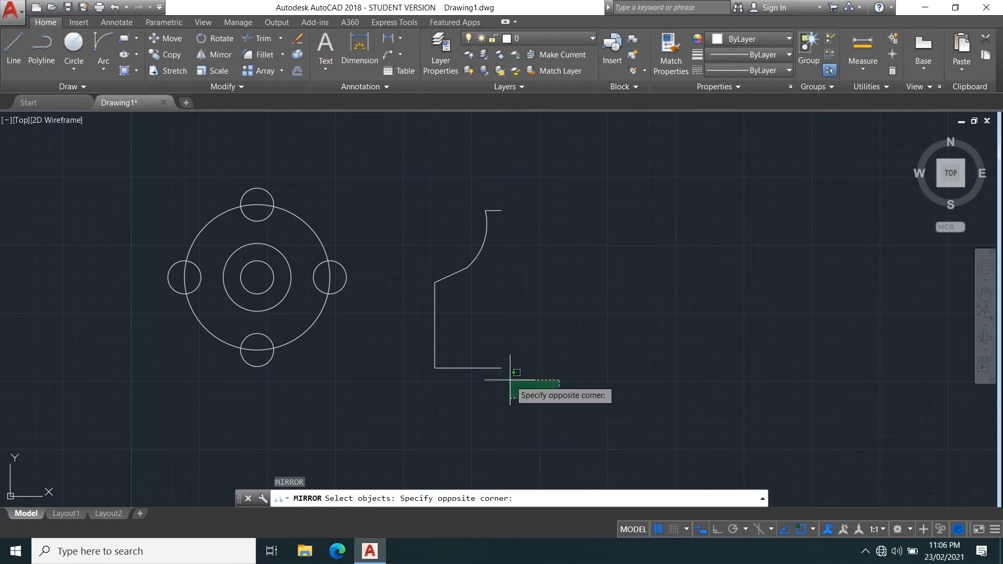
left_click(406, 162)
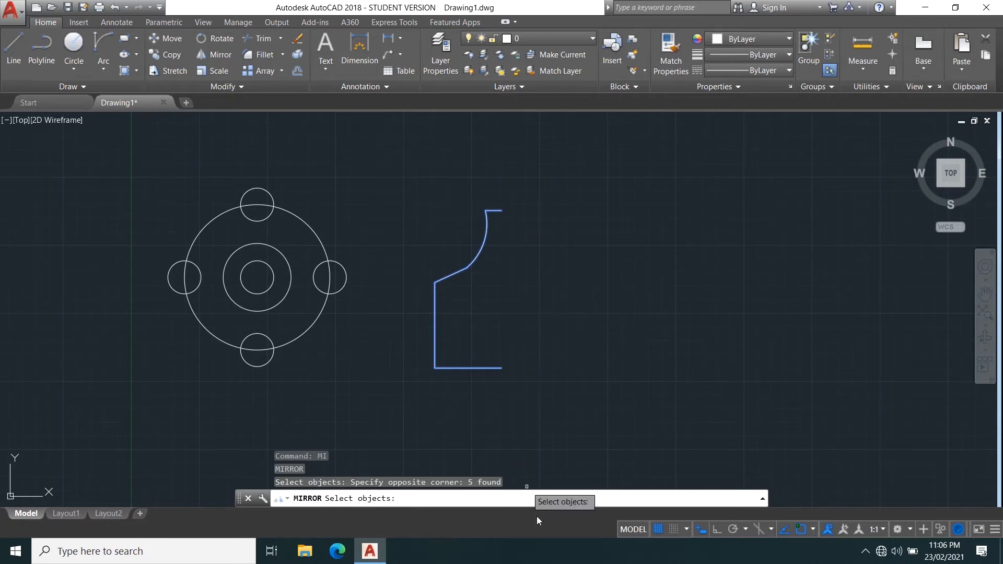
key("Return")
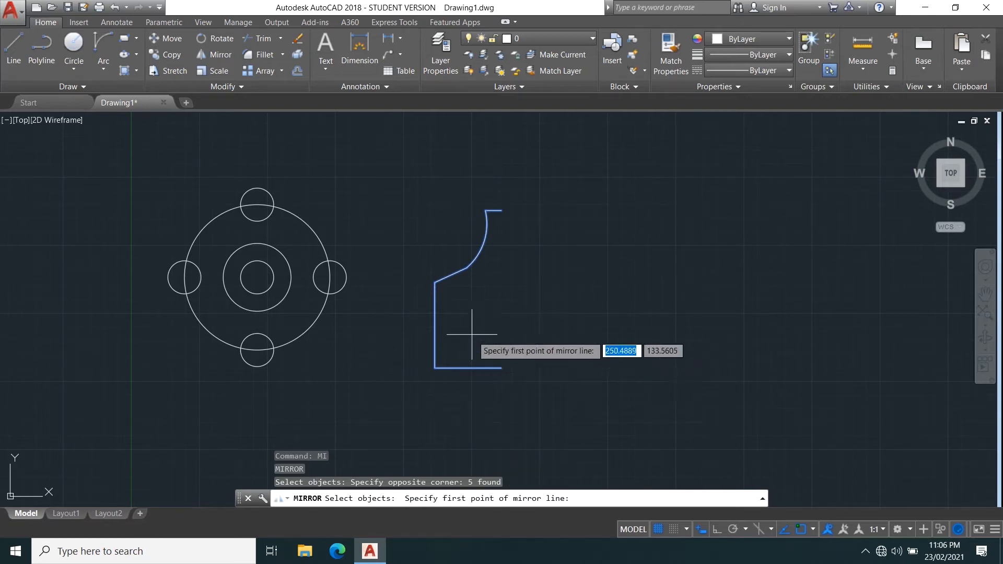
left_click(502, 210)
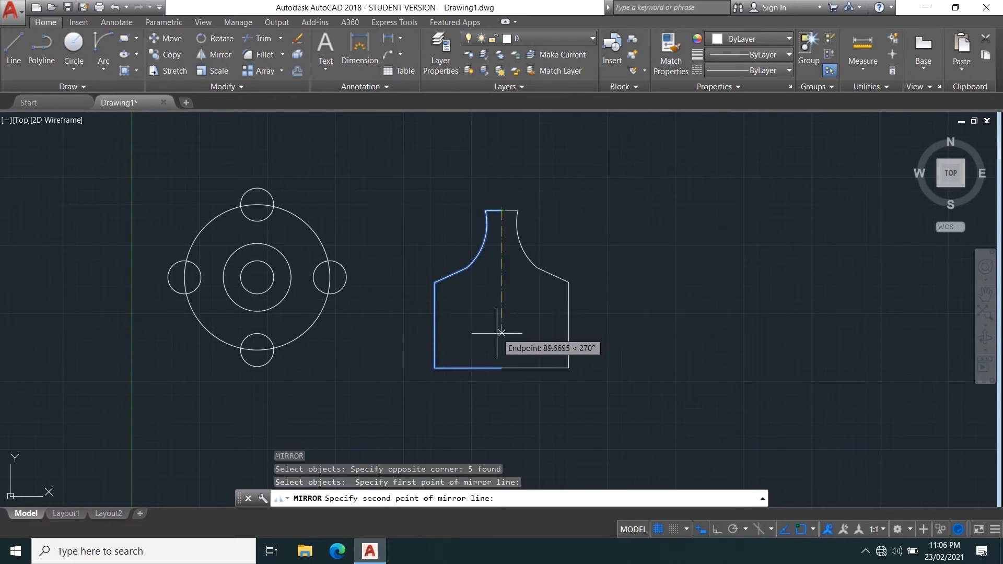
left_click(502, 369)
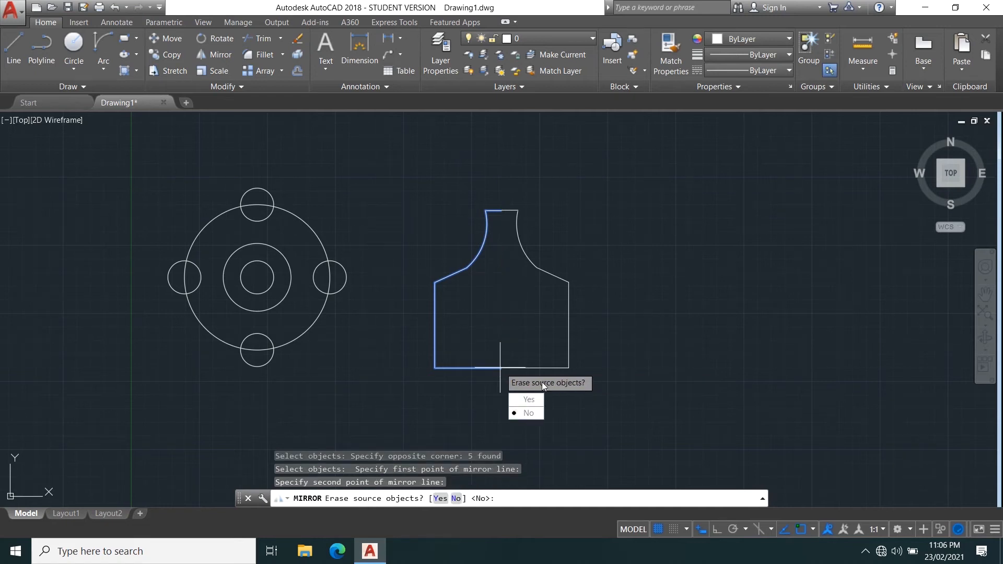
left_click(529, 413)
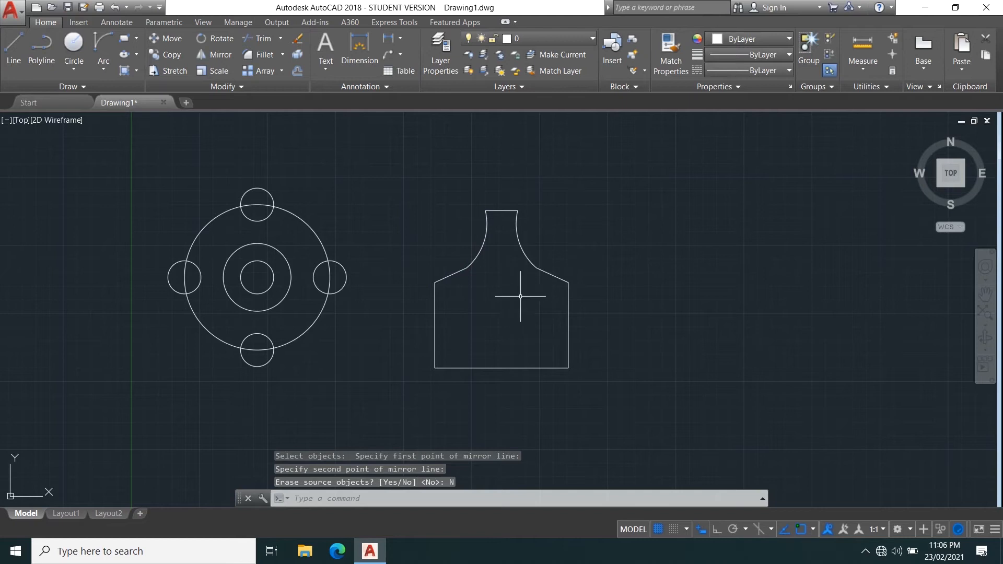
Delete the mirrored right half of the profile.
left_click(593, 389)
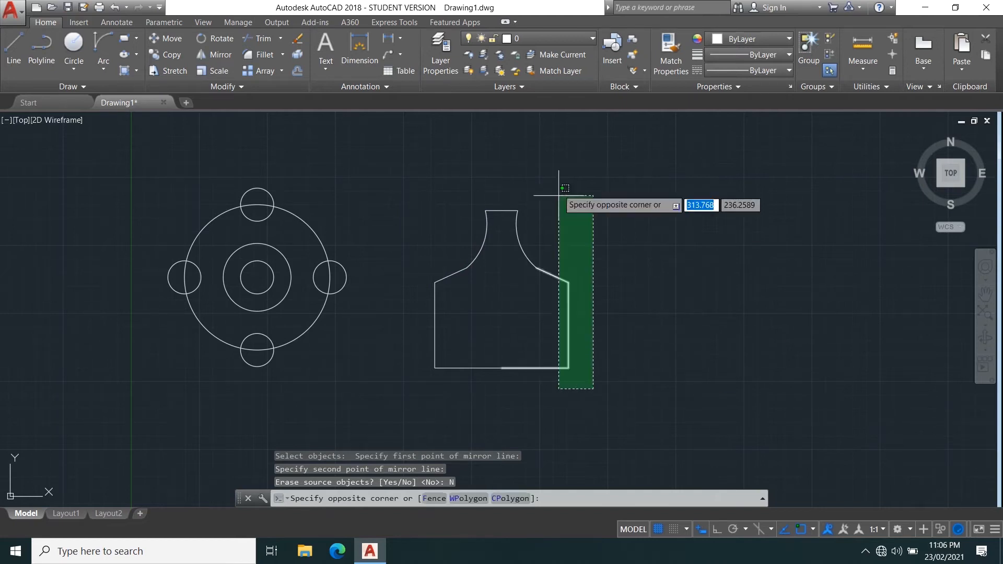
left_click(513, 163)
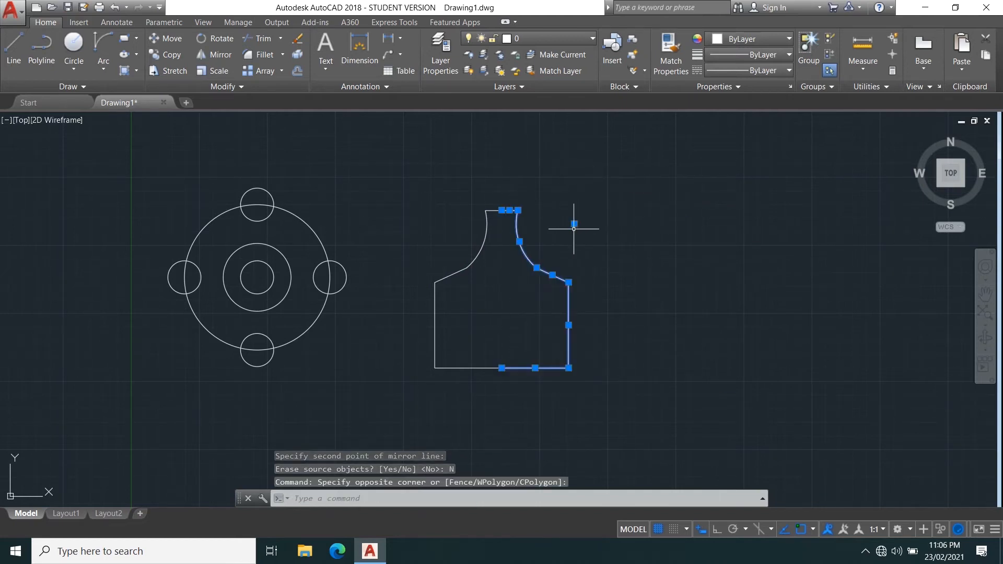
key("Delete")
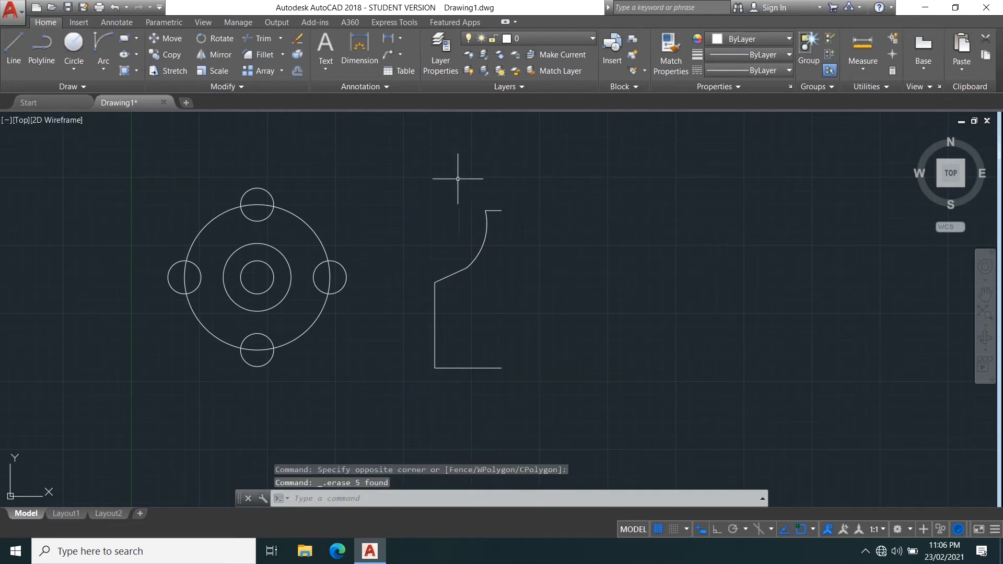
Mirror the half profile about the same vertical line, erasing the source objects.
left_click(213, 54)
left_click(596, 420)
left_click(402, 165)
key("Return")
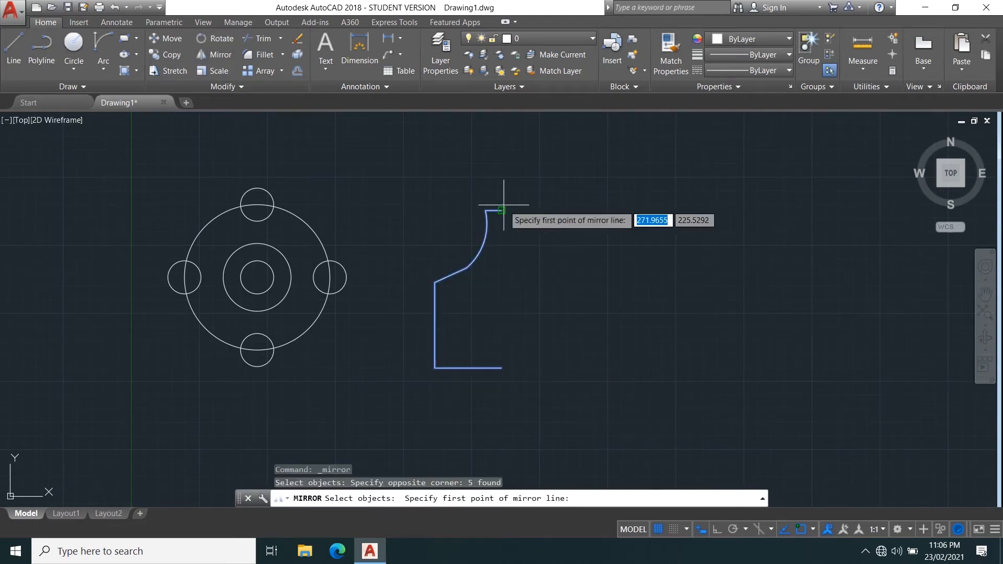
left_click(502, 211)
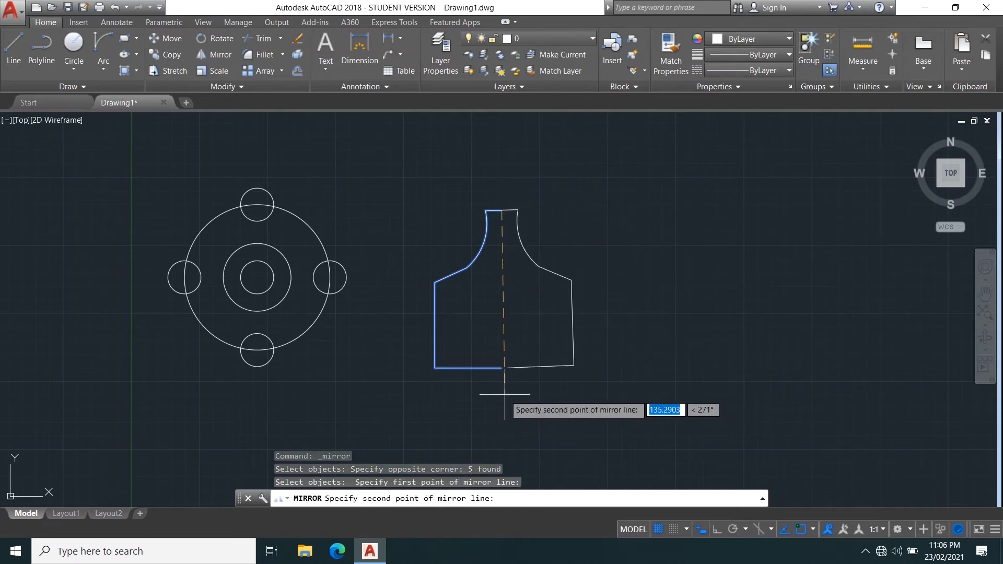
left_click(500, 369)
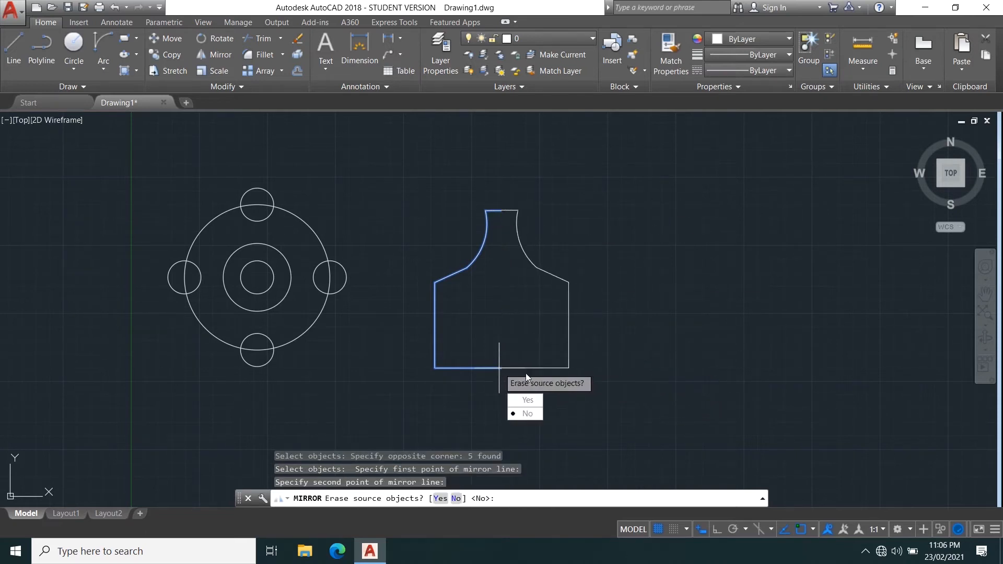
left_click(528, 399)
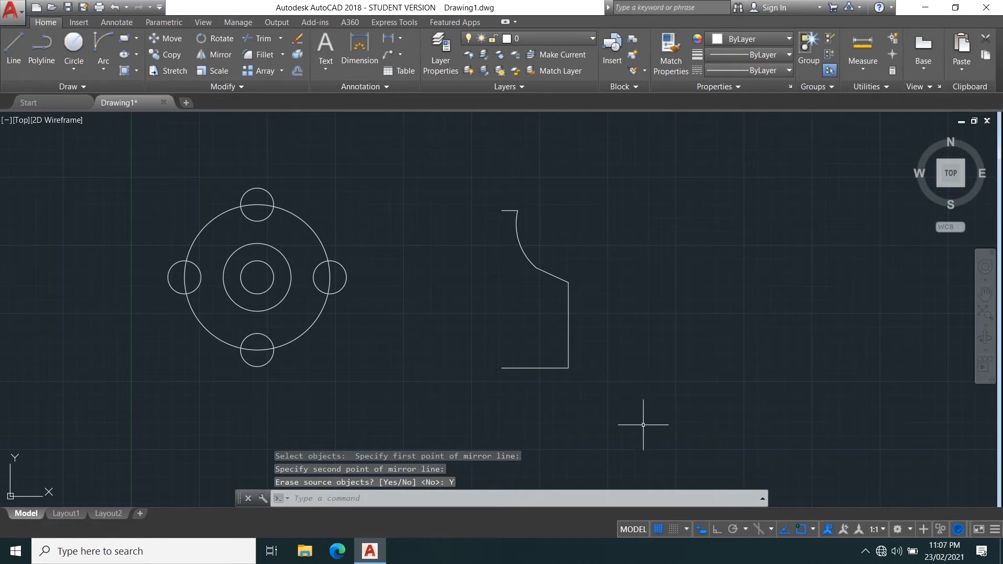
Mirror the right half profile back about the vertical centre line, keeping the source, to complete the closed shape.
left_click(654, 453)
left_click(420, 115)
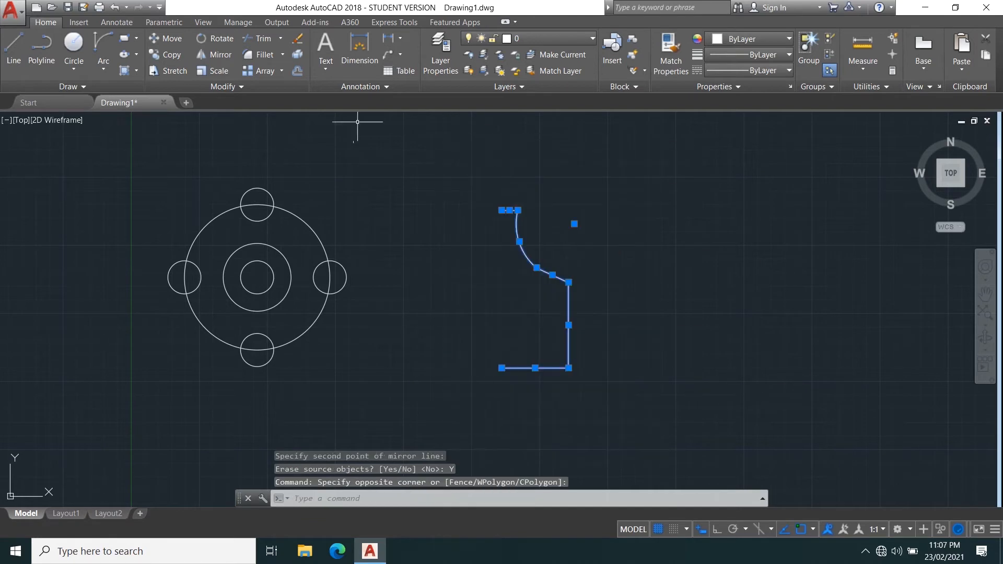
left_click(201, 55)
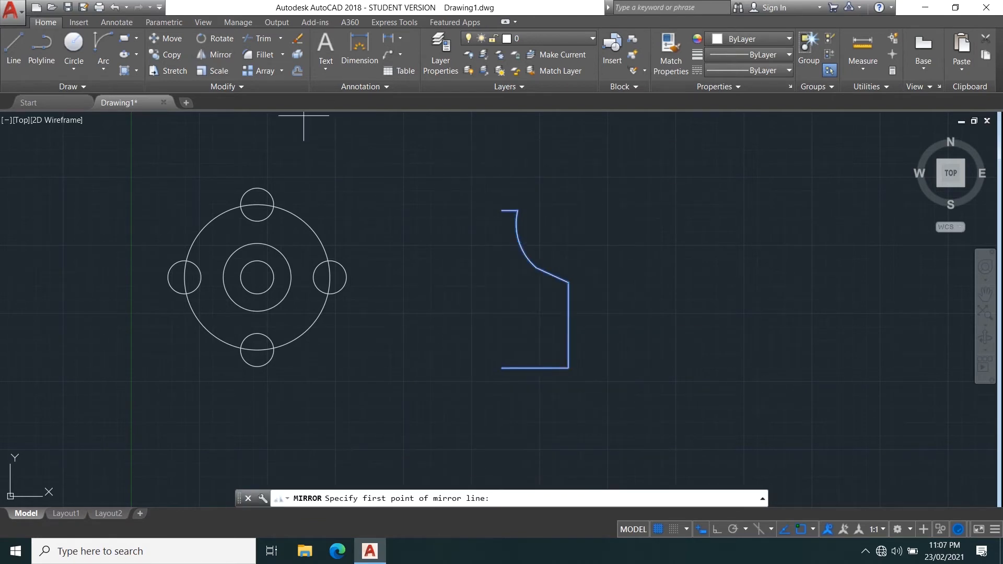
left_click(502, 211)
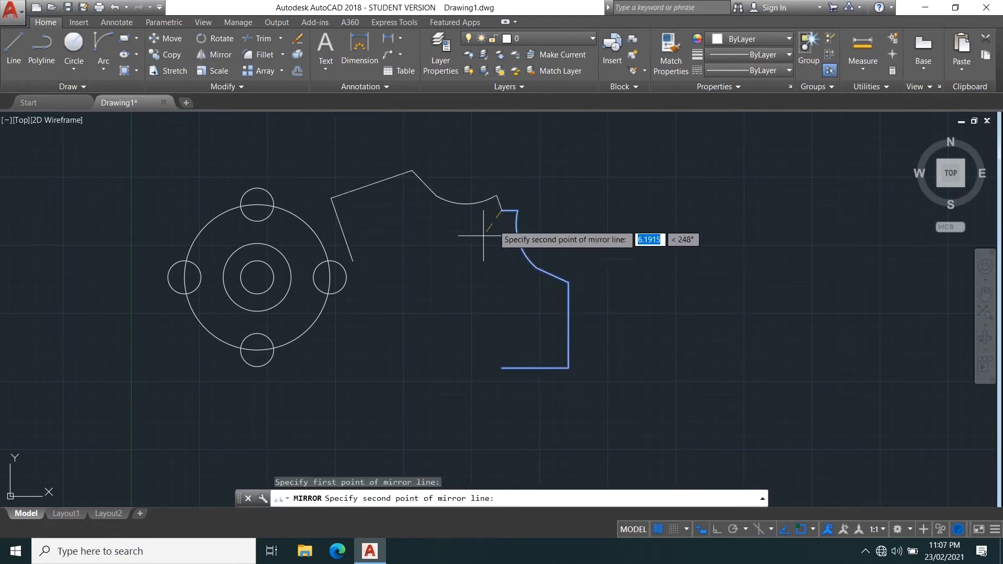
left_click(502, 368)
left_click(528, 414)
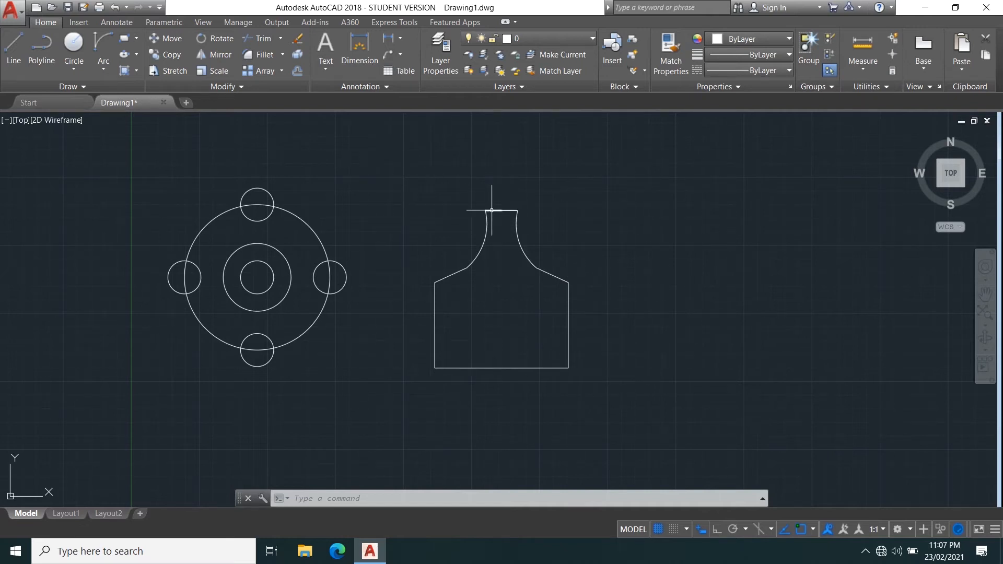
left_click(638, 387)
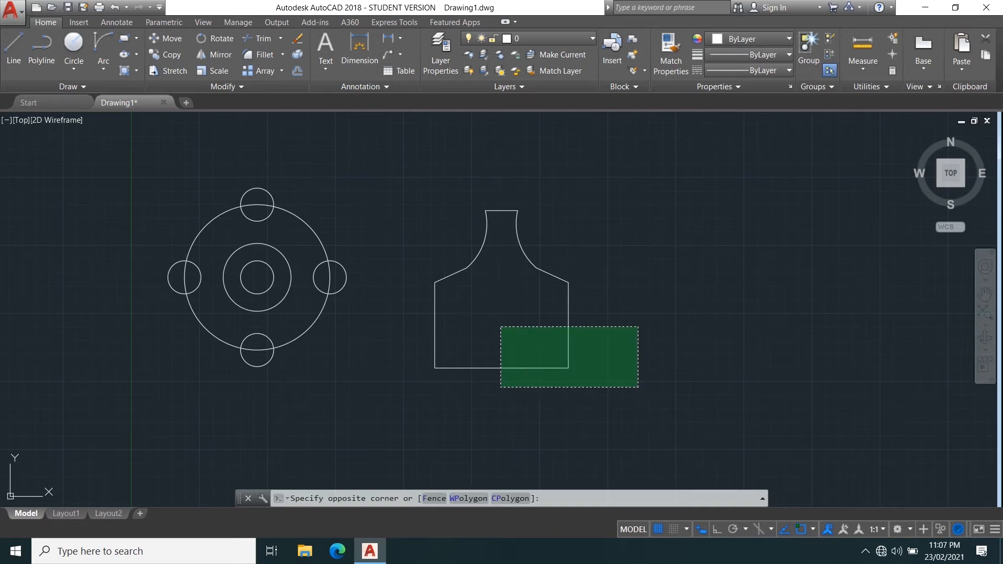
left_click(429, 182)
key("Escape")
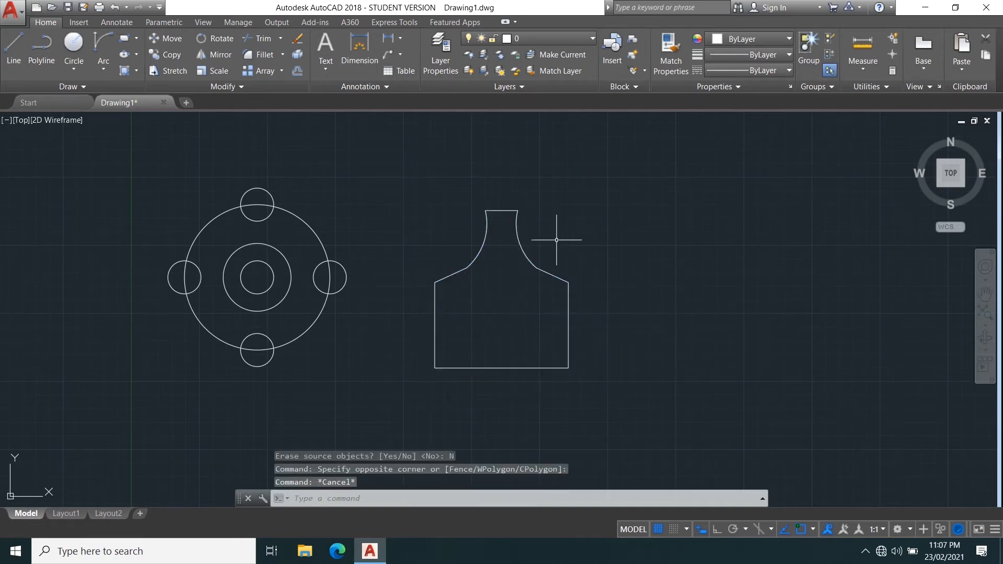
Draw a rectangle about 100 by 90 units to the right of the bottle profile.
mouse_move(636, 304)
middle_mouse_down()
mouse_move(517, 327)
mouse_move(499, 317)
middle_mouse_up()
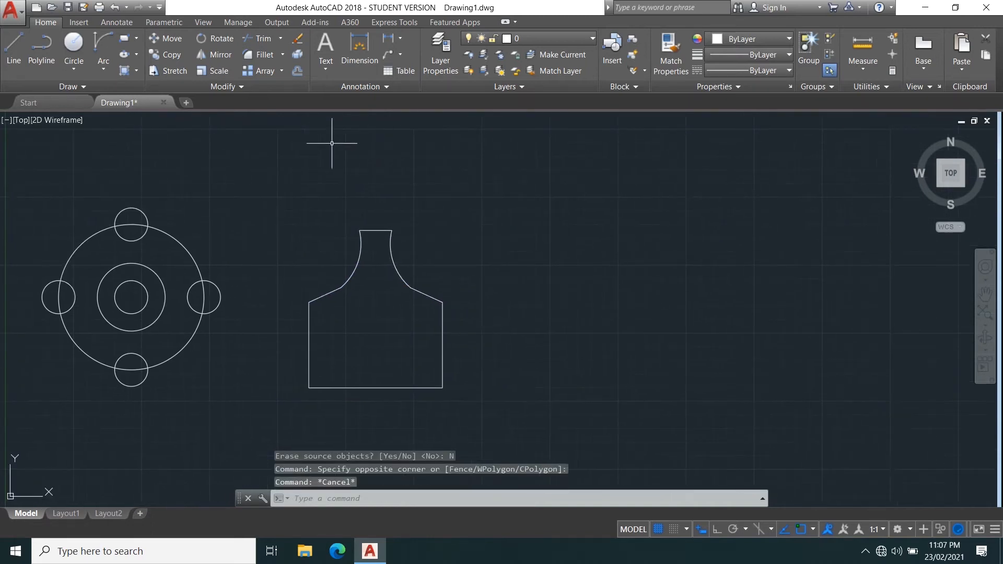
left_click(282, 54)
left_click(282, 54)
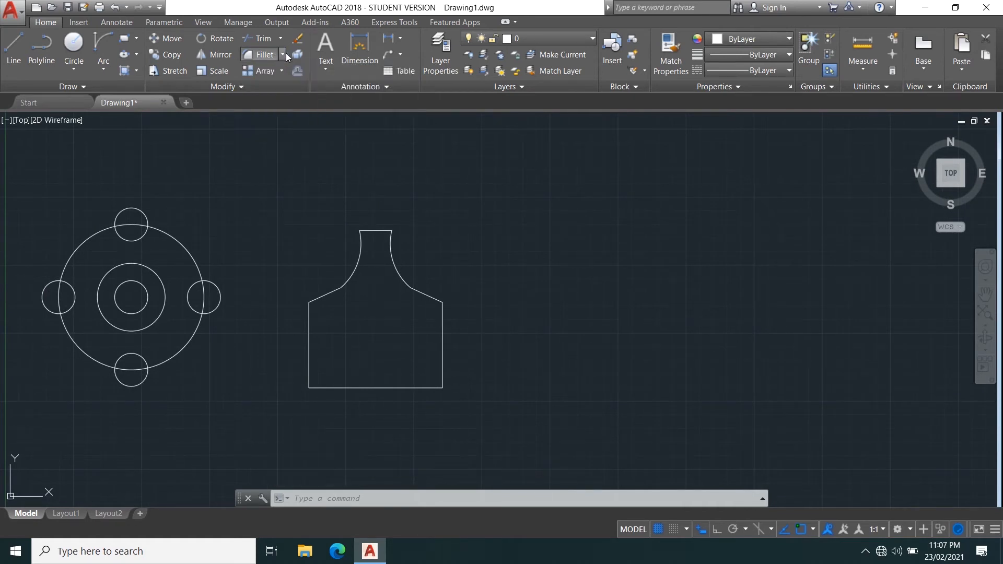
middle_click_drag(547, 336, 497, 284)
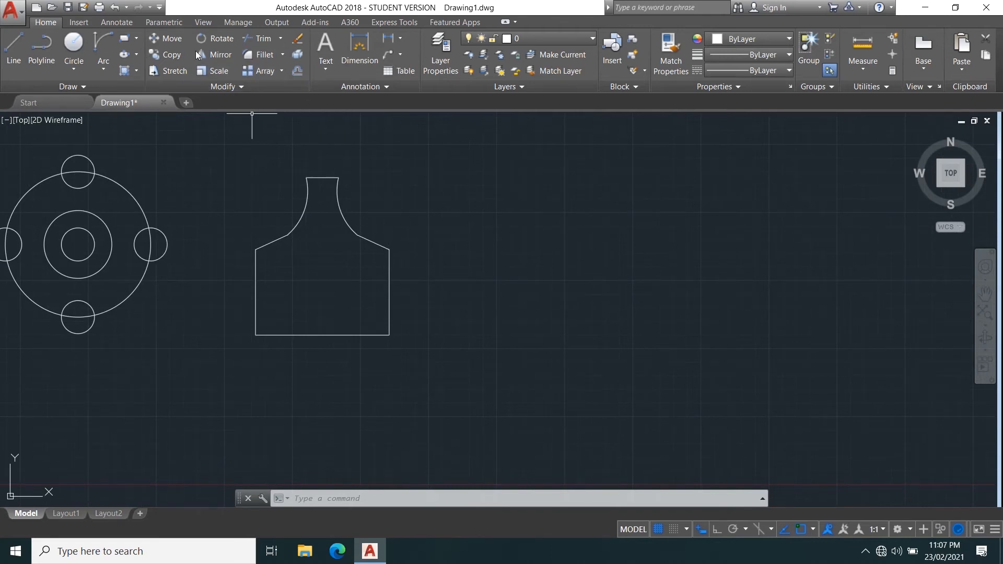
left_click(124, 38)
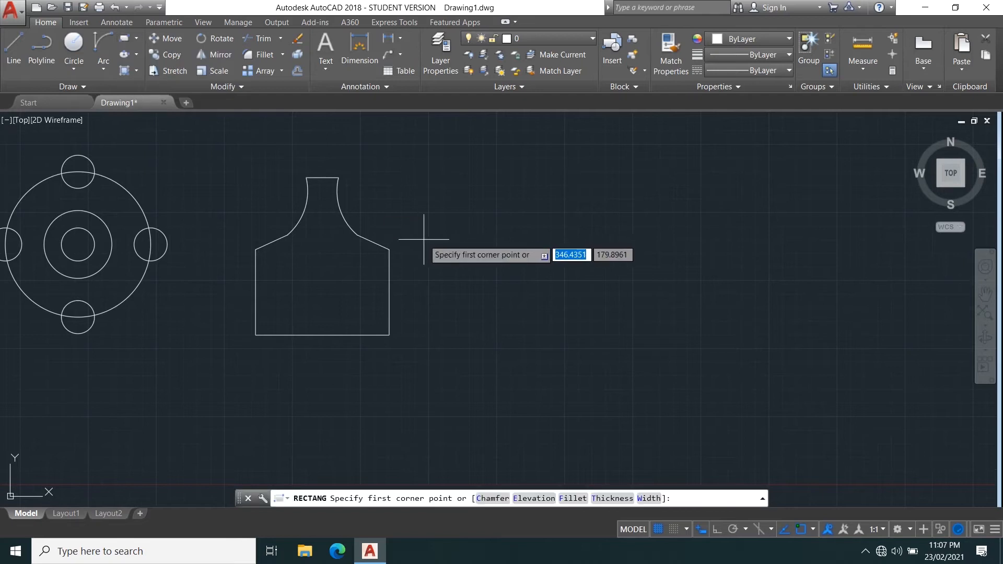
scroll(415, 231, "up", 2)
scroll(441, 220, "down", 2)
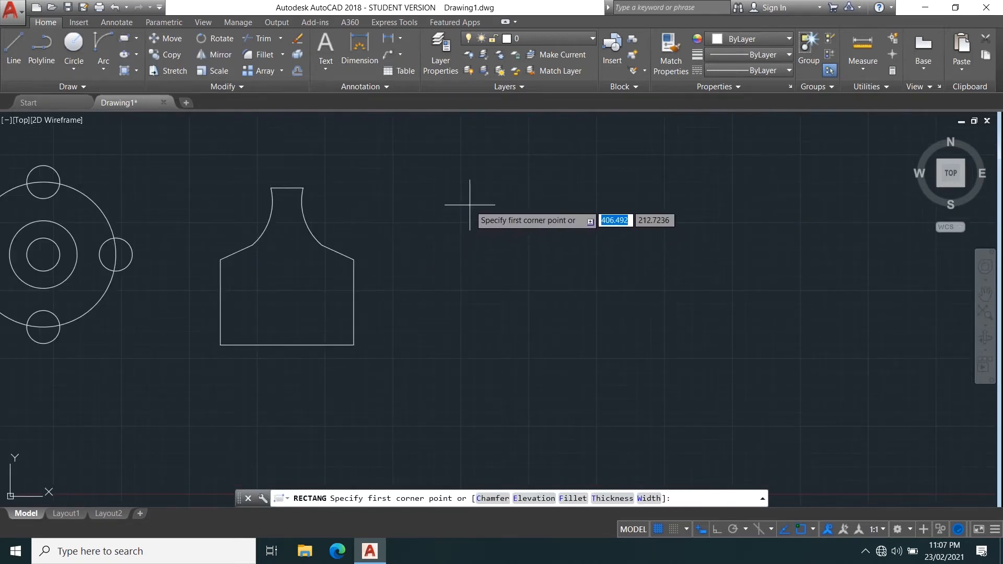
left_click(480, 206)
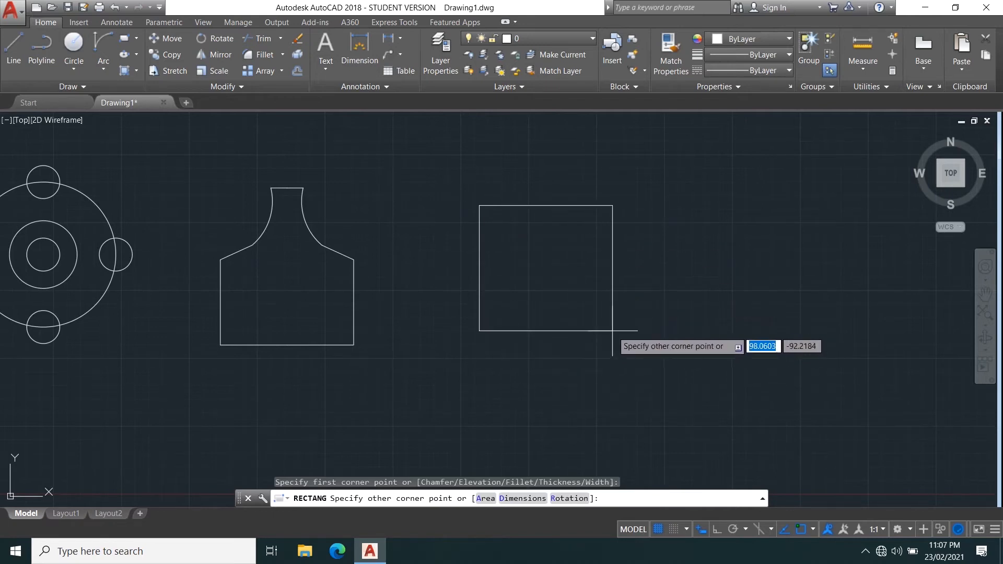
left_click(619, 331)
scroll(499, 199, "up", 5)
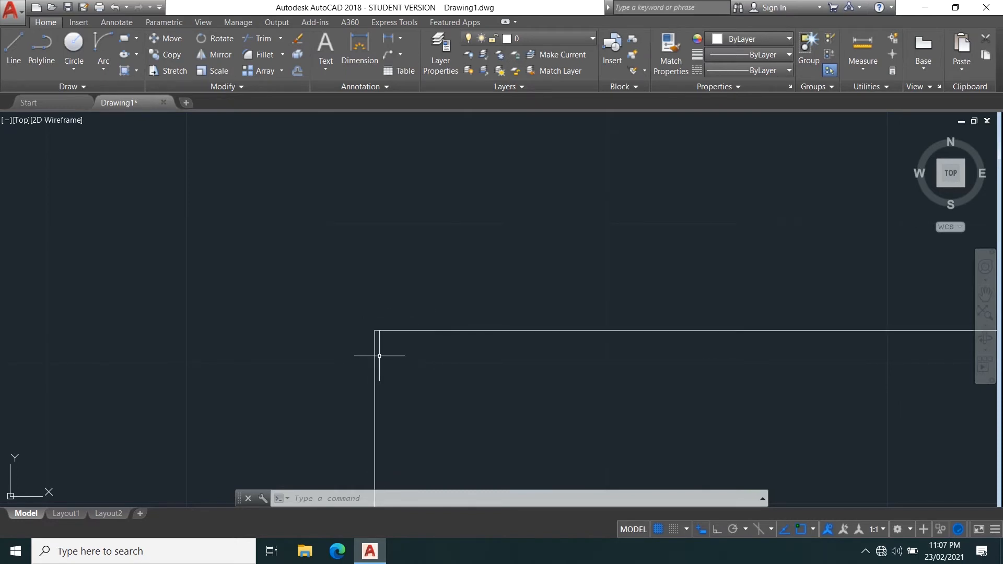
scroll(430, 335, "down", 5)
scroll(470, 340, "up", 4)
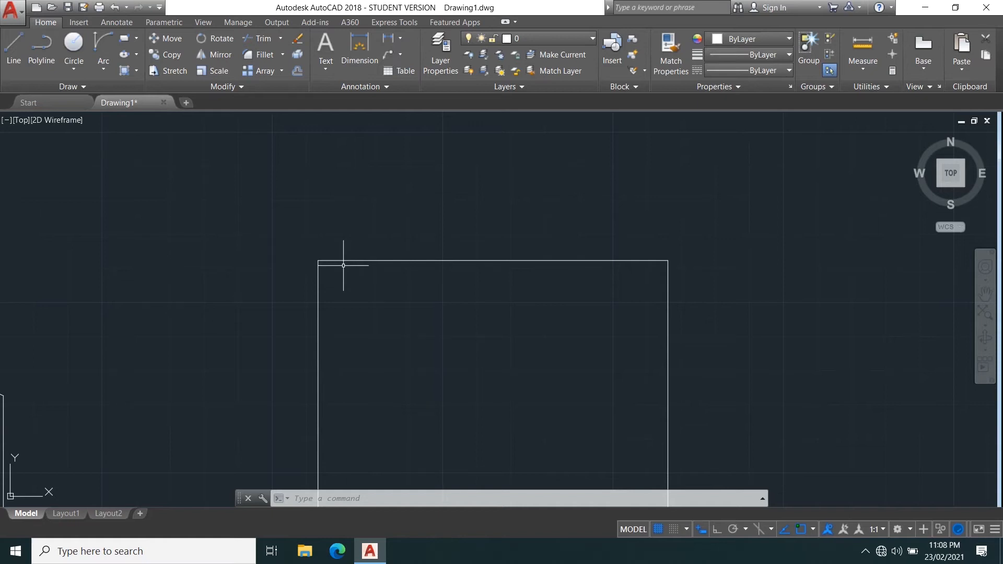
middle_click_drag(418, 359, 369, 237)
scroll(369, 238, "down", 2)
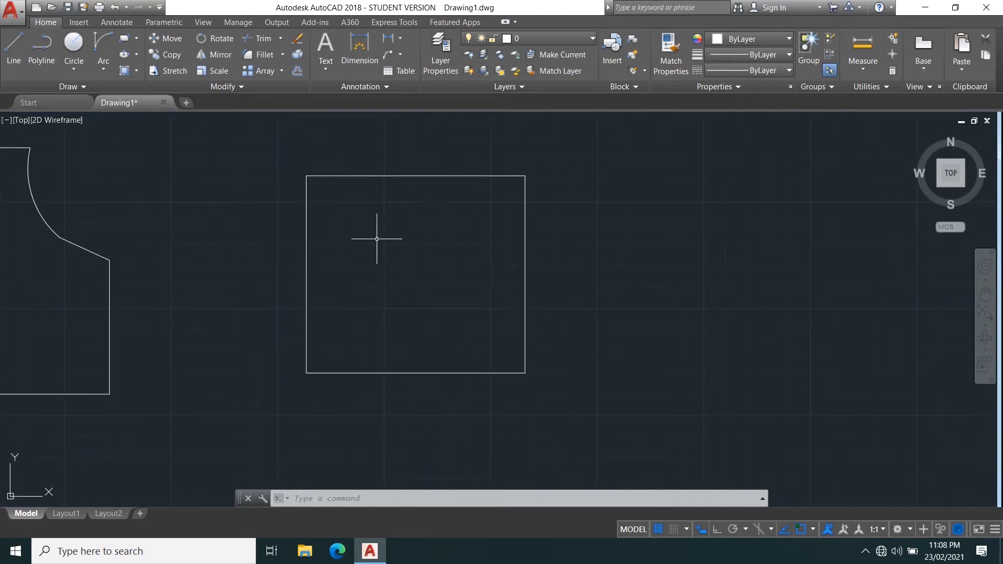
left_click(243, 54)
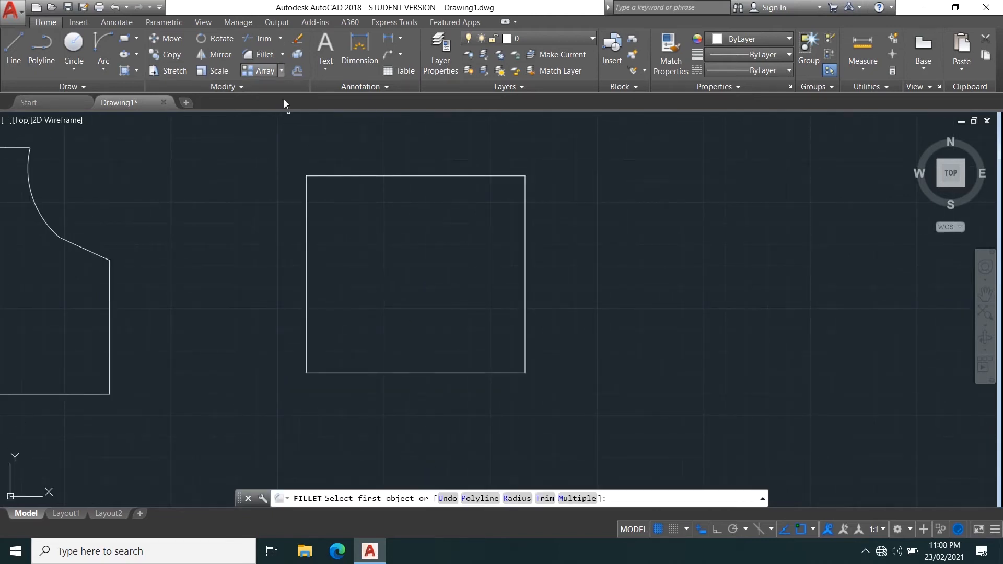
key("Escape")
type("f")
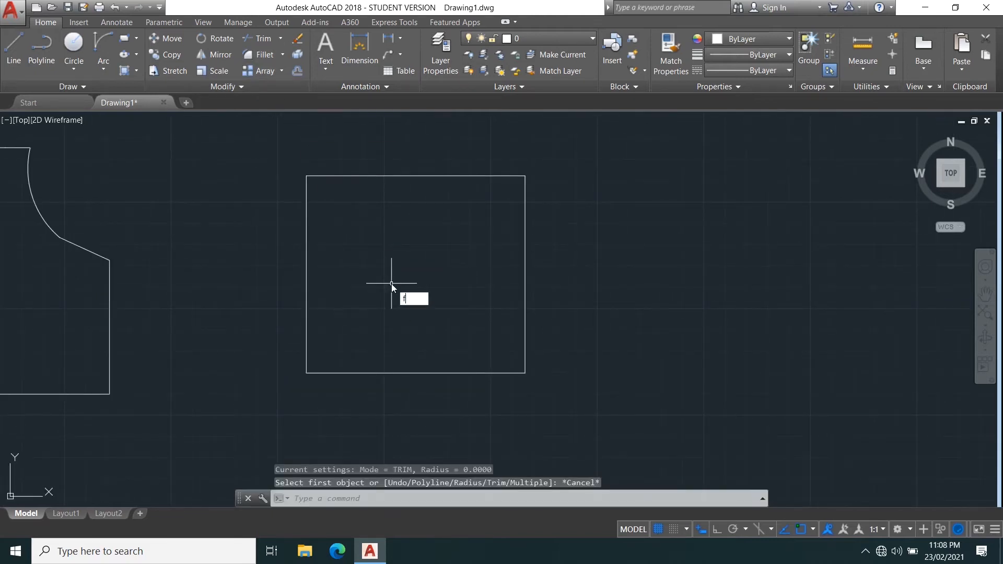
key("Return")
middle_click_drag(387, 263, 386, 309)
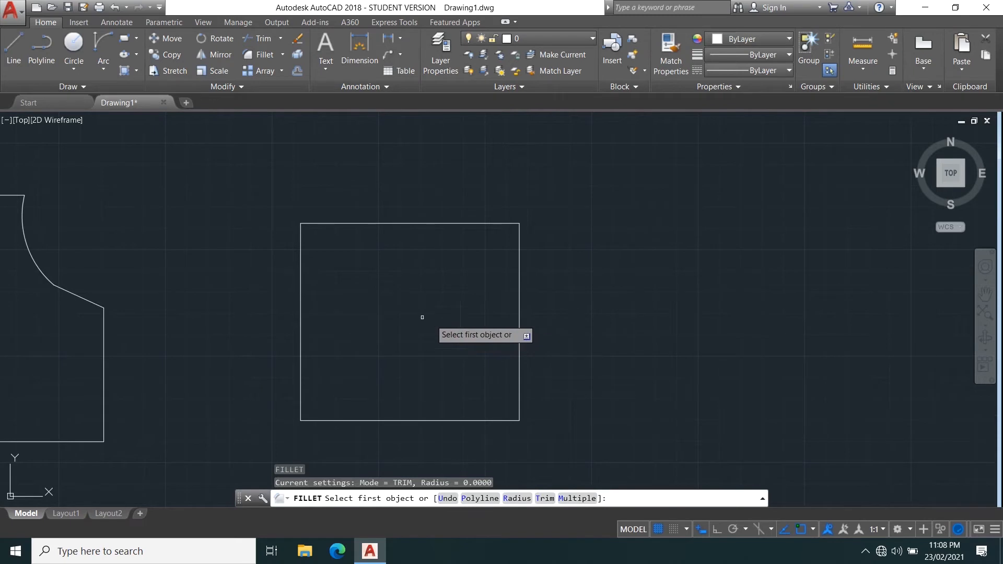
key("Escape")
Try to fillet the rectangle's top-left corner with a fillet radius of 2.
middle_click_drag(476, 308, 421, 239)
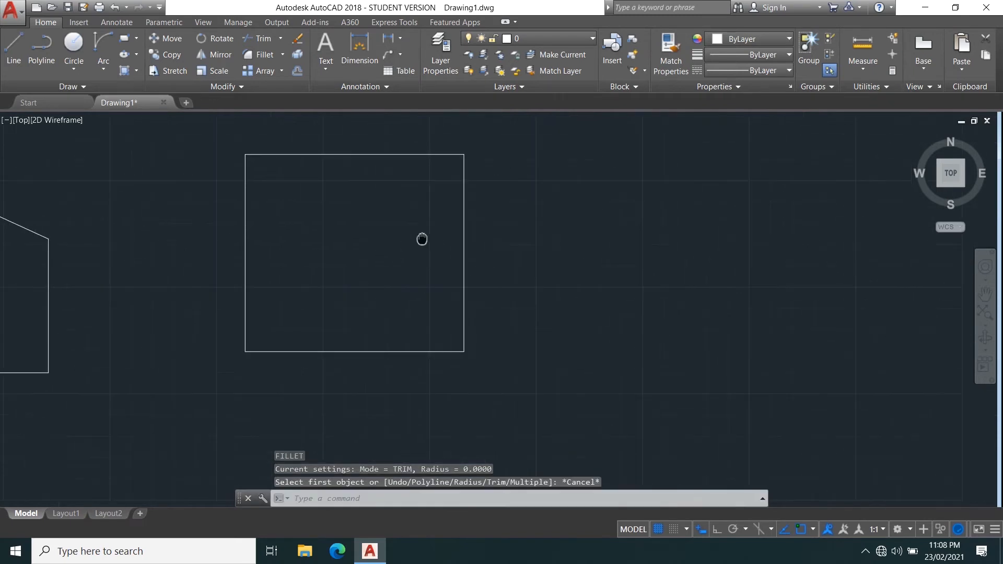
scroll(370, 217, "down", 2)
middle_click_drag(365, 216, 252, 271)
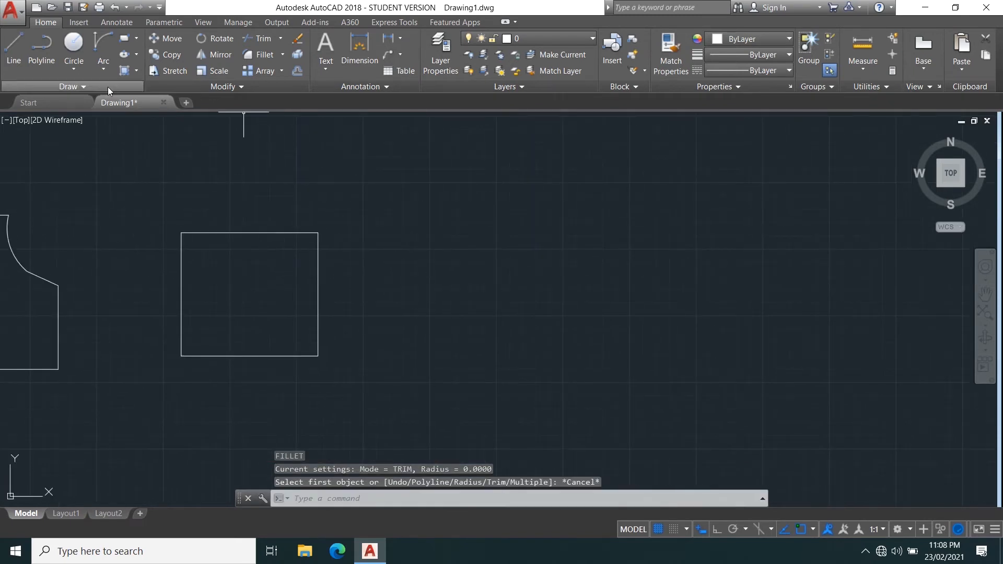
scroll(209, 251, "up", 2)
middle_click_drag(217, 249, 293, 283)
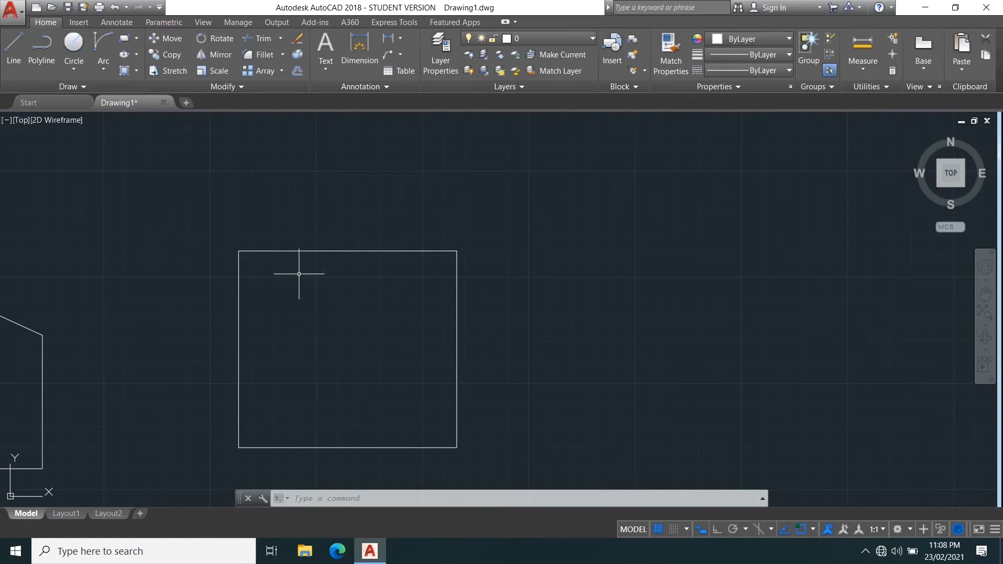
key("Return")
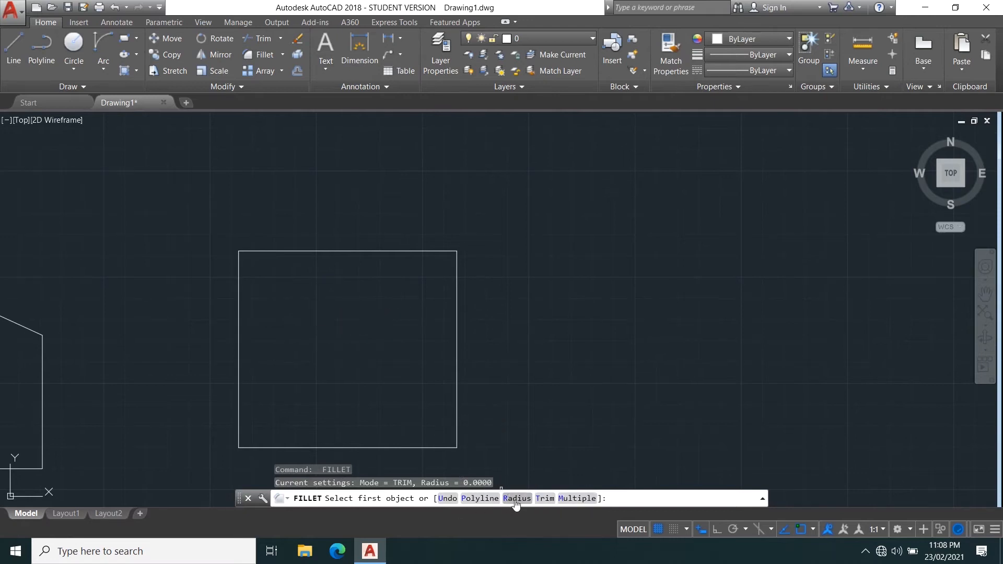
type("r")
key("Return")
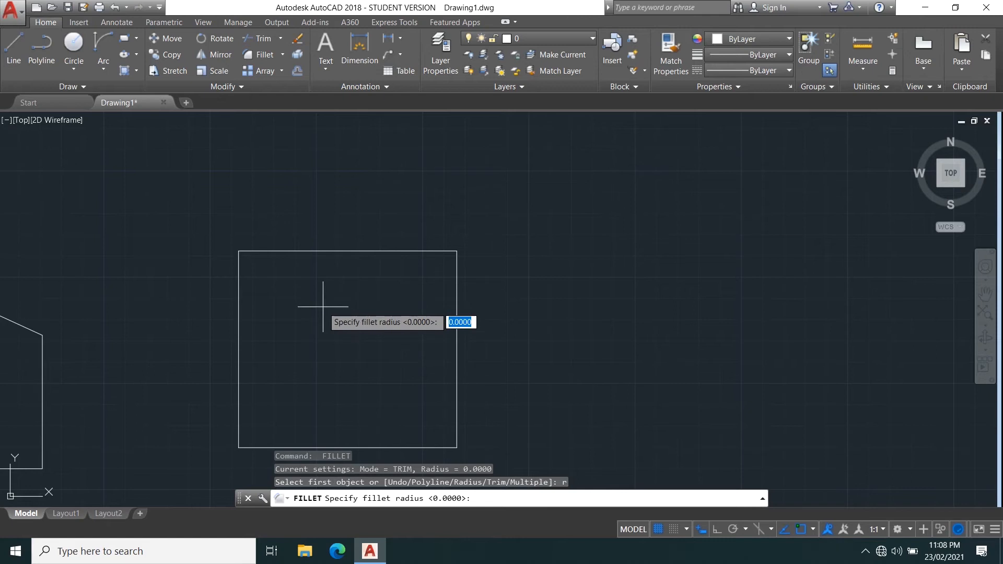
key("Return")
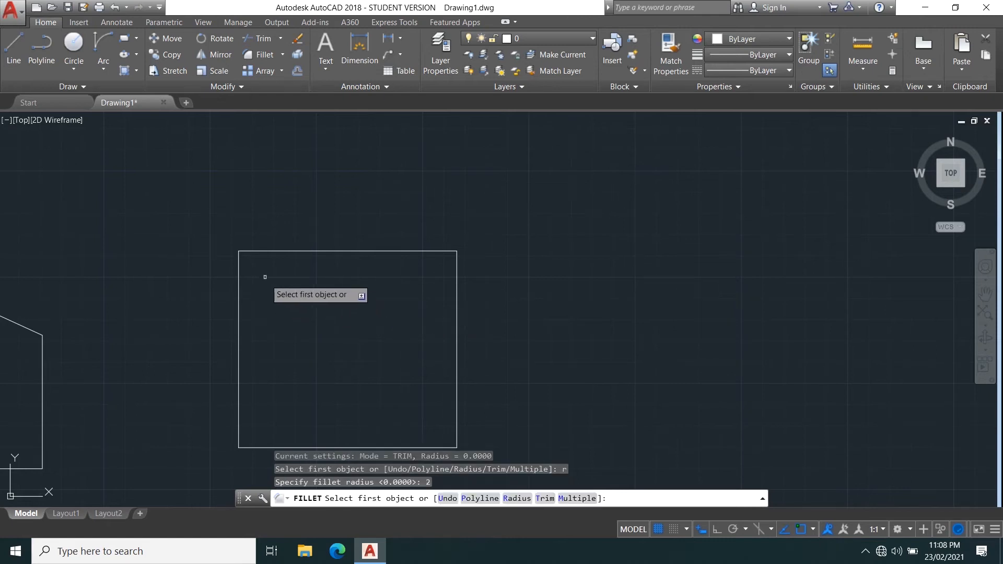
left_click(273, 251)
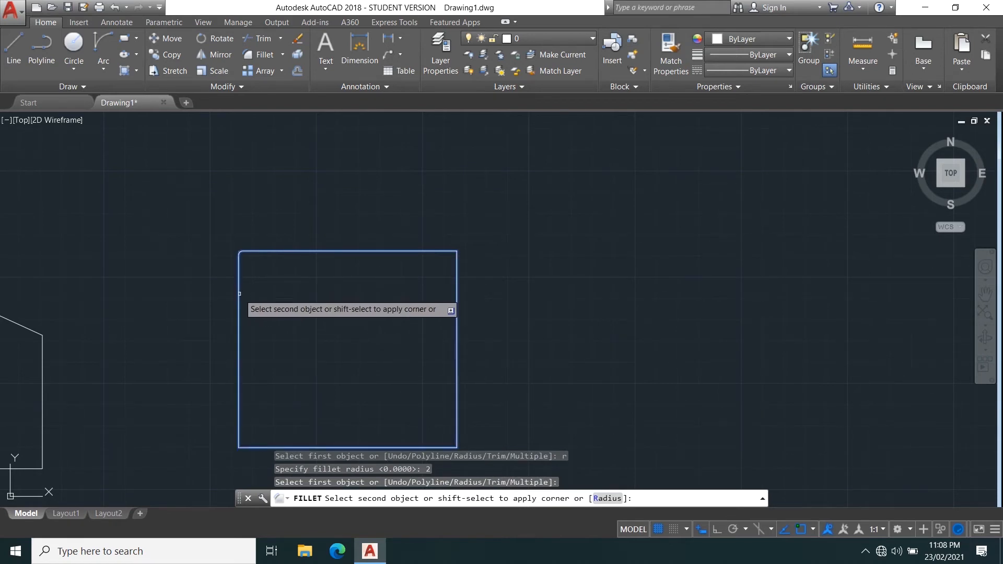
key("Escape")
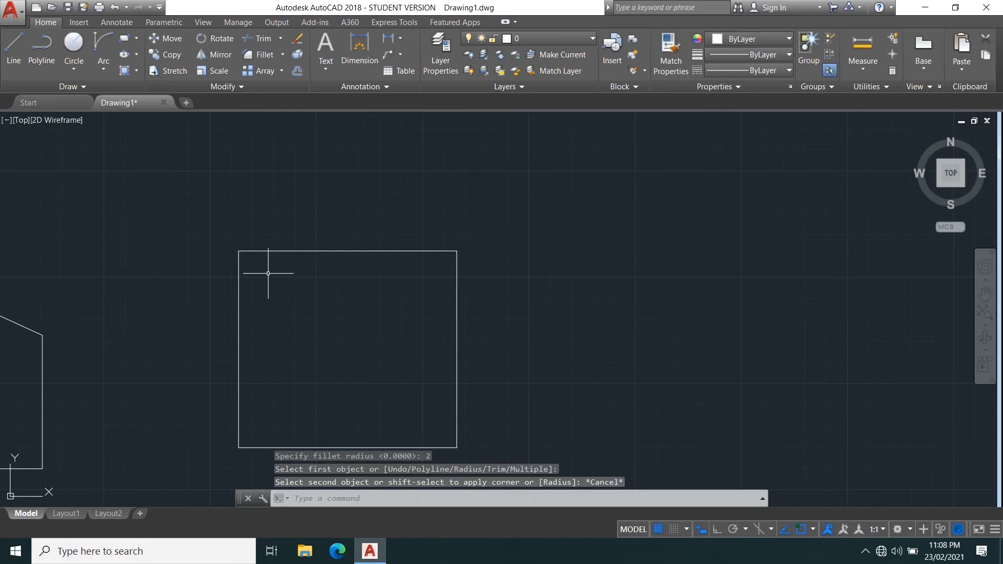
Fillet the rectangle's top-left corner with a radius of 5.
type("f")
key("Return")
type("r")
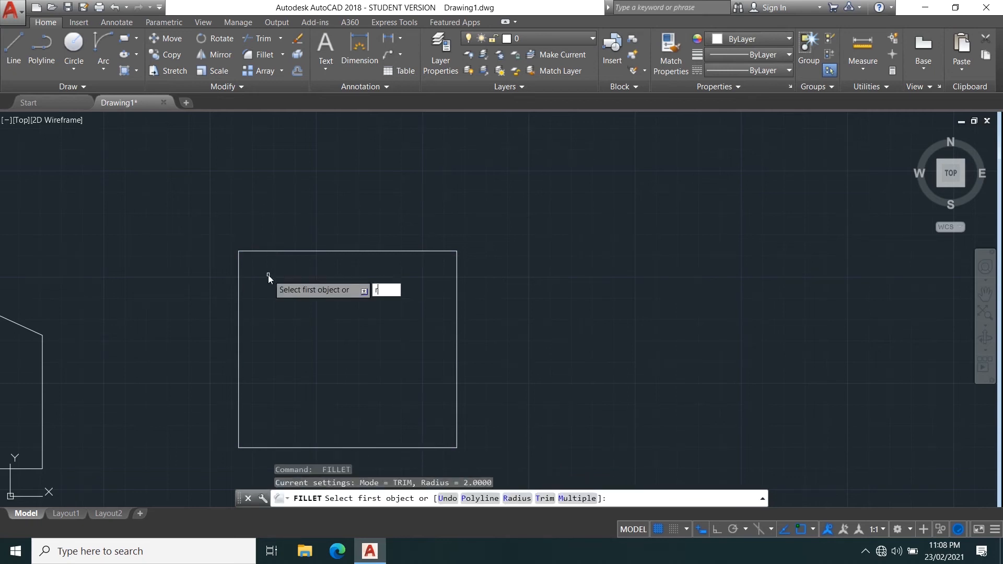
key("Return")
type("5")
key("Return")
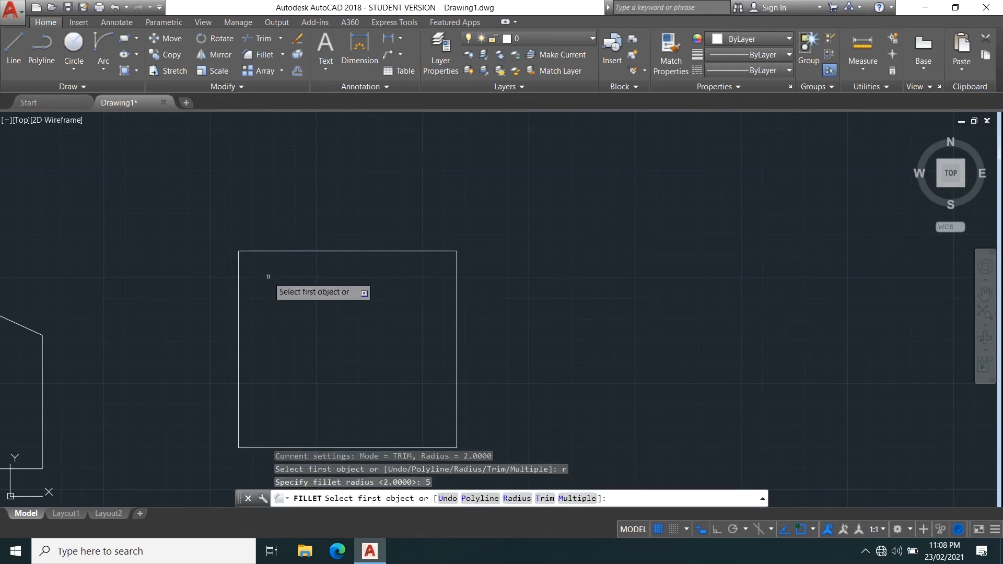
left_click(283, 251)
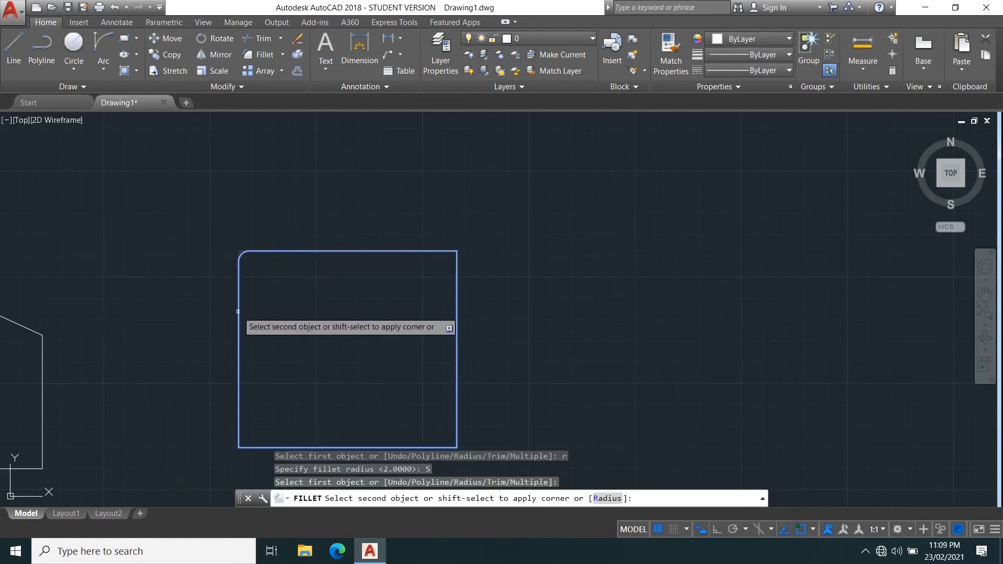
left_click(237, 312)
Fillet the rectangle's top-right corner with a radius of 10.
scroll(251, 251, "up", 10)
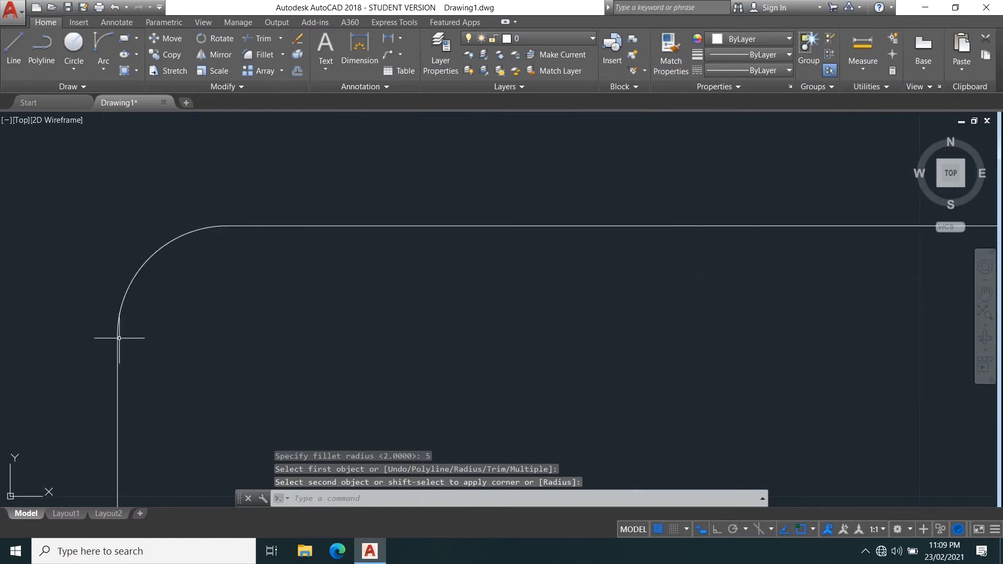
scroll(223, 269, "down", 8)
scroll(193, 280, "up", 6)
scroll(290, 335, "down", 8)
middle_click_drag(354, 370, 330, 296)
key("Return")
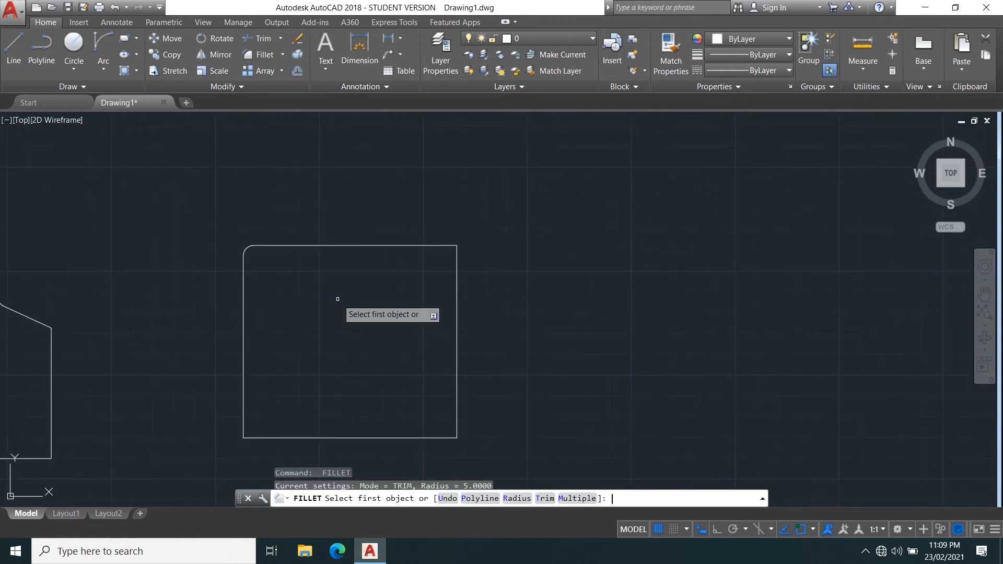
type("r")
key("Return")
type("10")
key("Return")
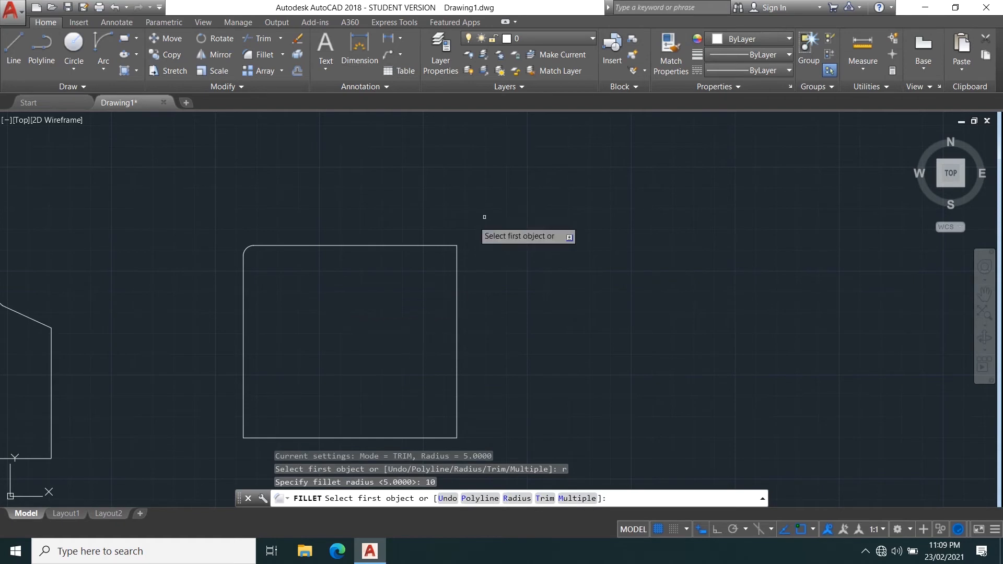
left_click(397, 246)
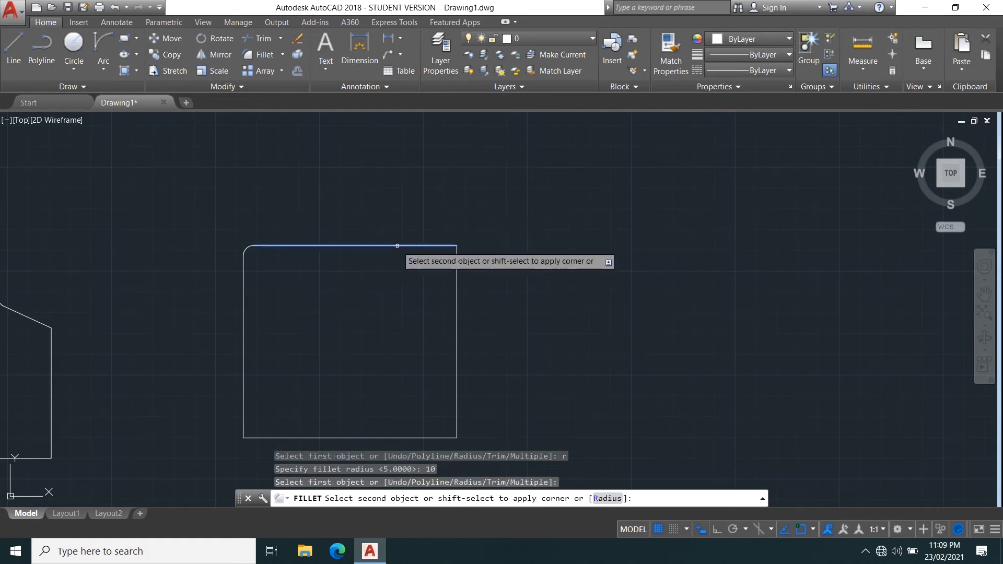
left_click(459, 330)
Inspect the two filleted top corners of the rectangle closely.
scroll(452, 259, "up", 3)
scroll(432, 218, "down", 2)
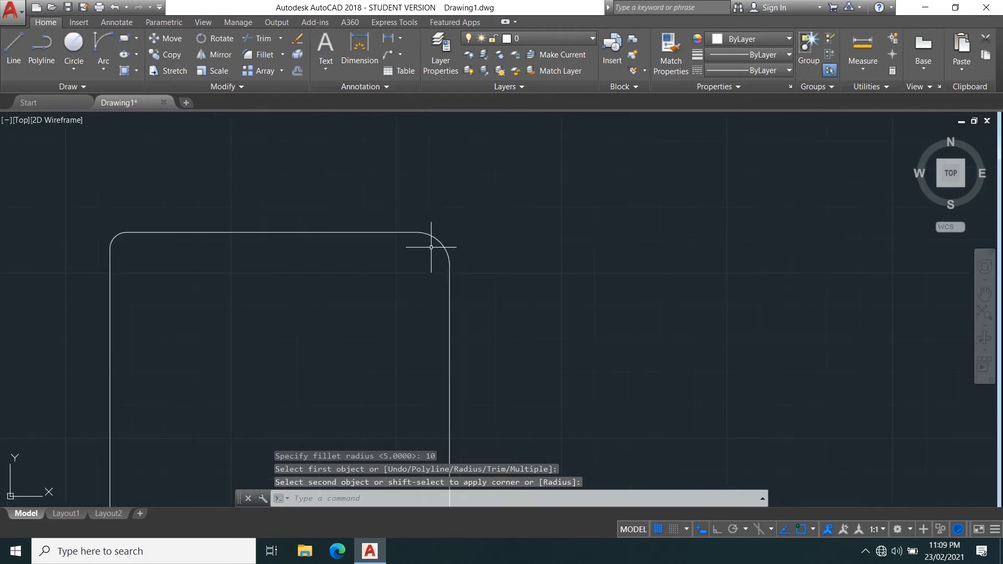
scroll(421, 265, "down", 4)
scroll(450, 259, "up", 4)
scroll(452, 264, "down", 2)
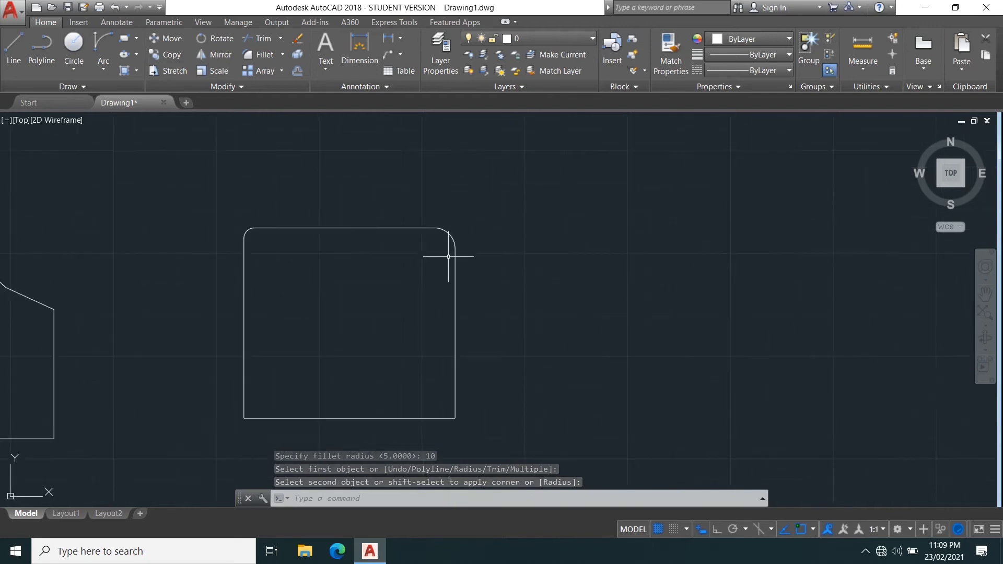
scroll(447, 256, "up", 2)
scroll(445, 254, "down", 3)
middle_click_drag(362, 321, 377, 300)
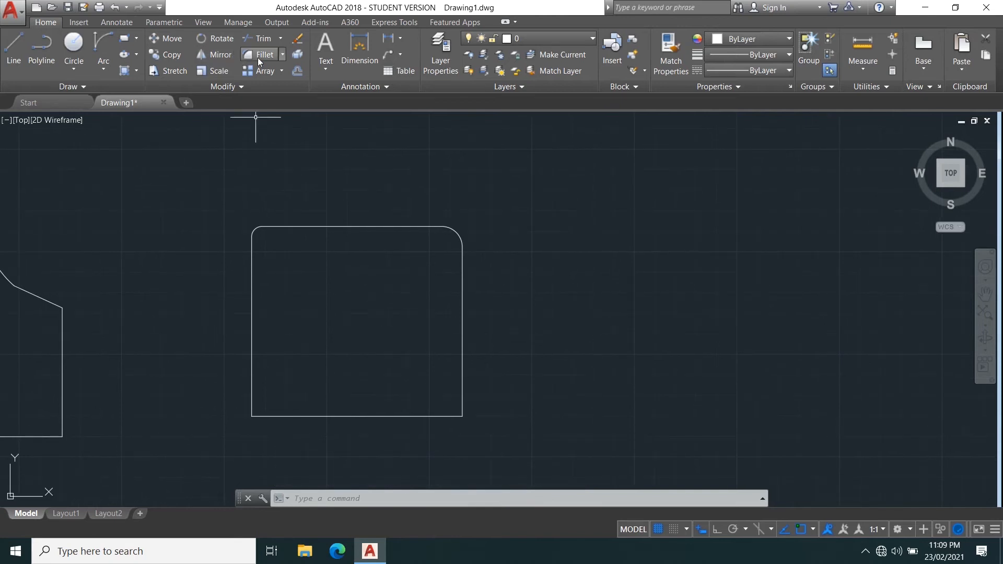
left_click(280, 56)
left_click(301, 104)
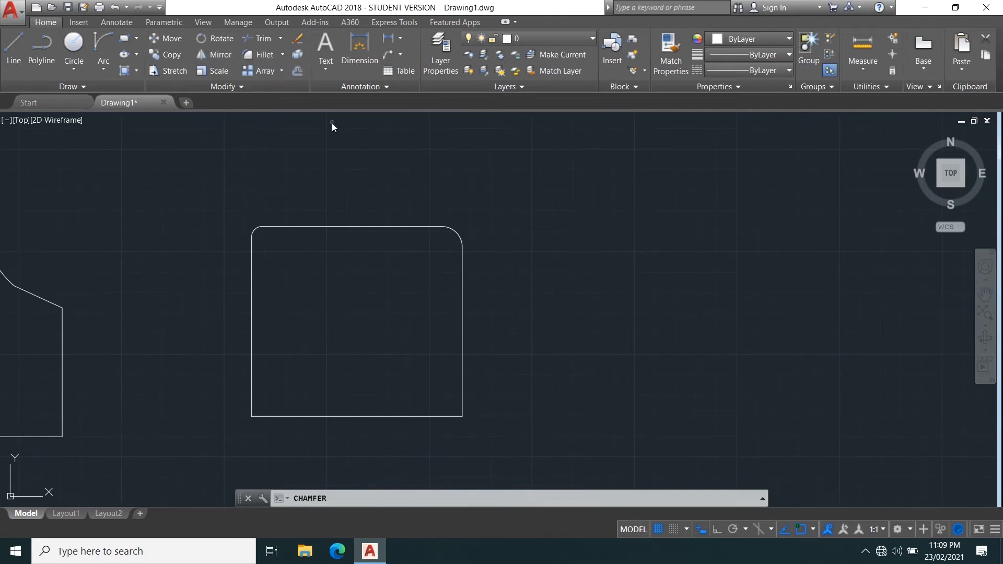
key("Escape")
Chamfer the rectangle's bottom-left corner with a first distance of 5 and a second distance of 6.
type("c")
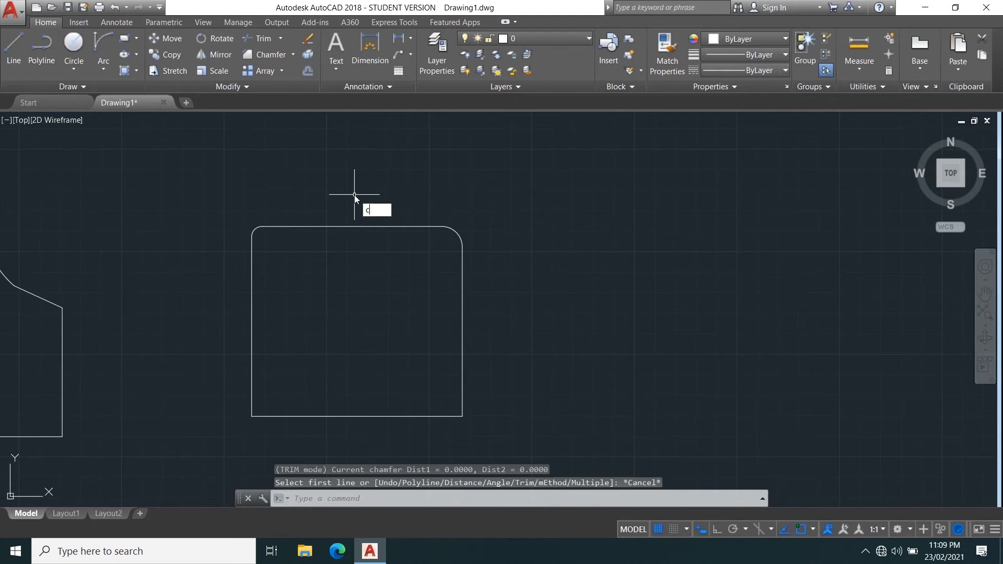
type("h")
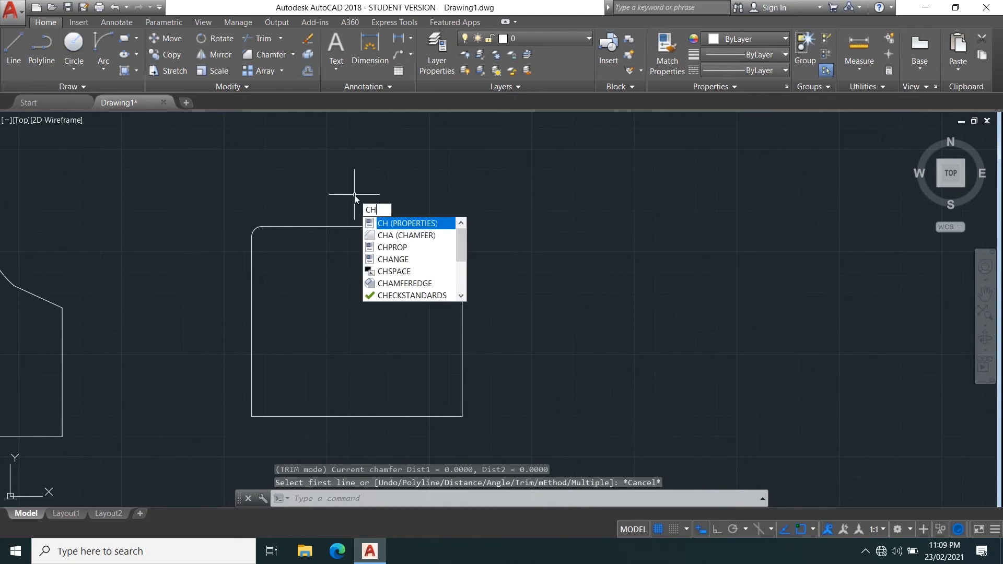
type("a")
key("Return")
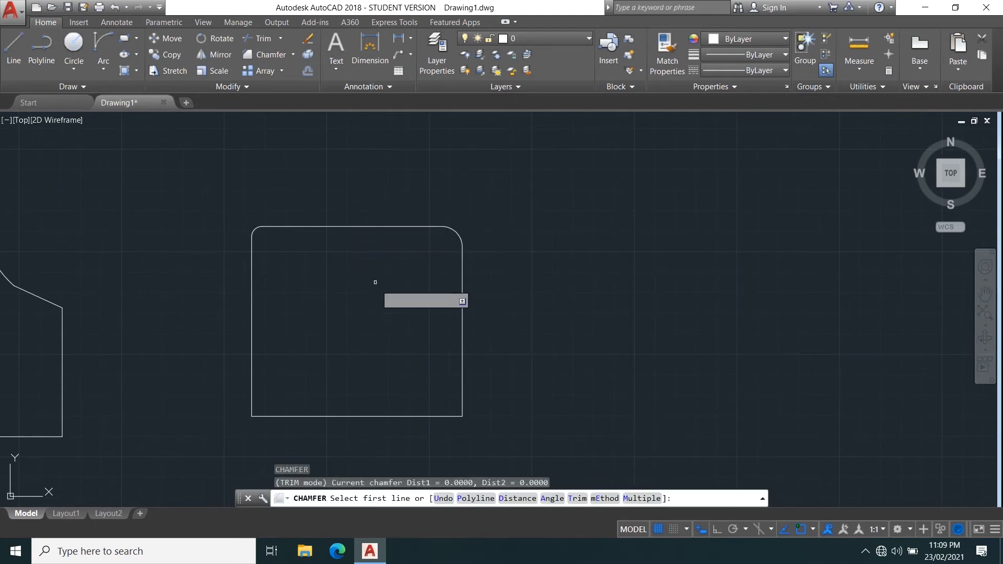
scroll(394, 319, "up", 2)
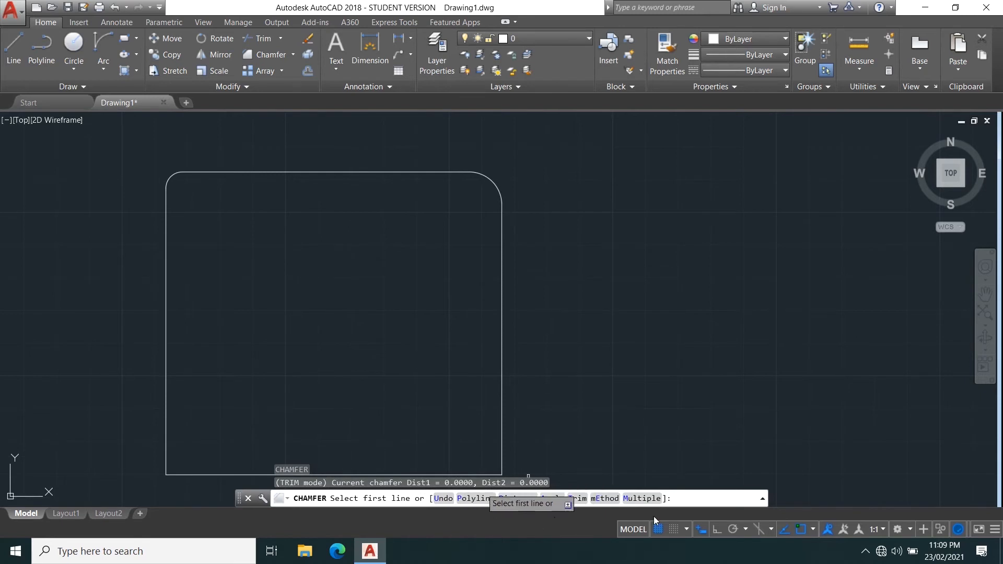
scroll(502, 429, "down", 5)
middle_click_drag(439, 388, 460, 293)
scroll(410, 324, "up", 3)
scroll(409, 323, "up", 2)
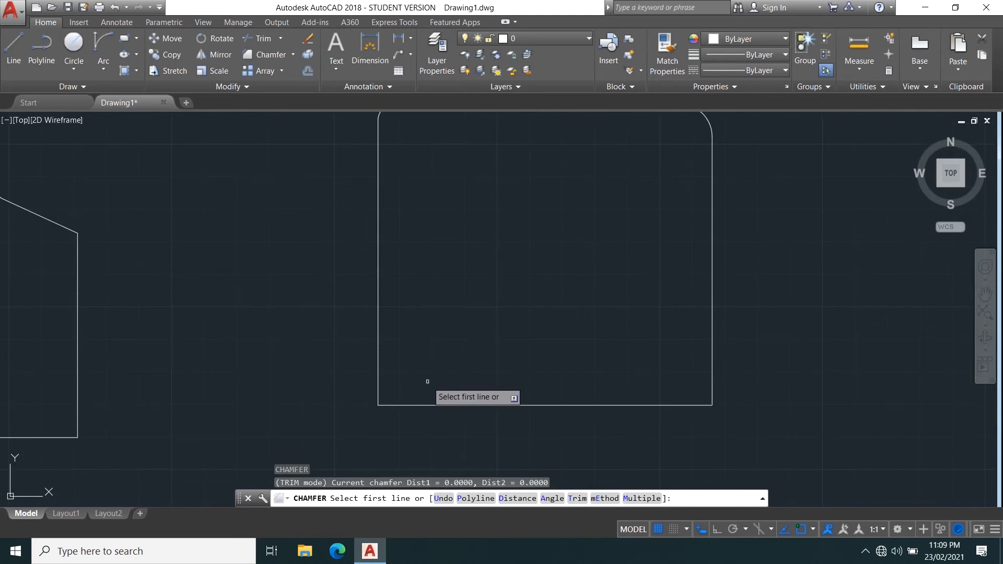
type("d")
key("Return")
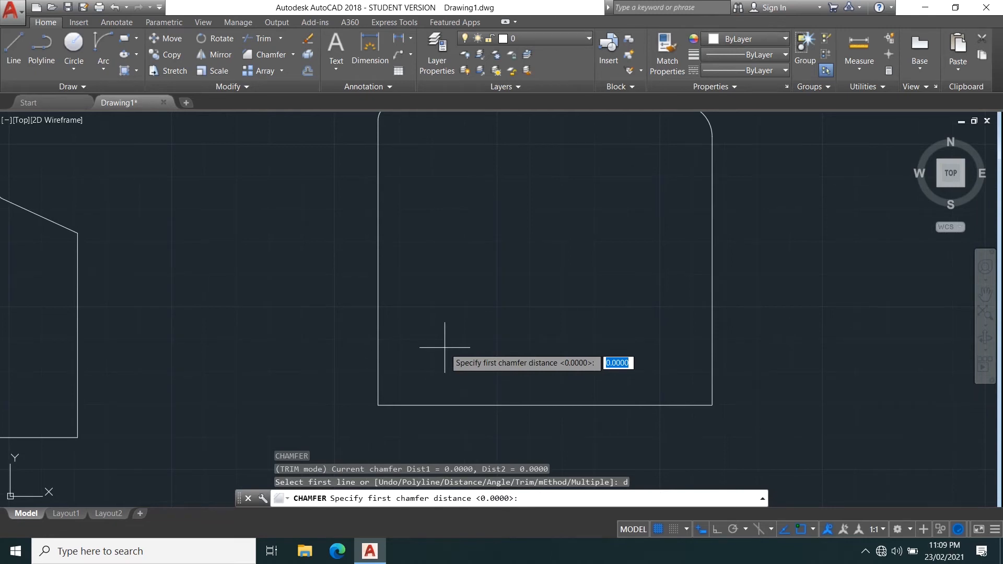
key("Return")
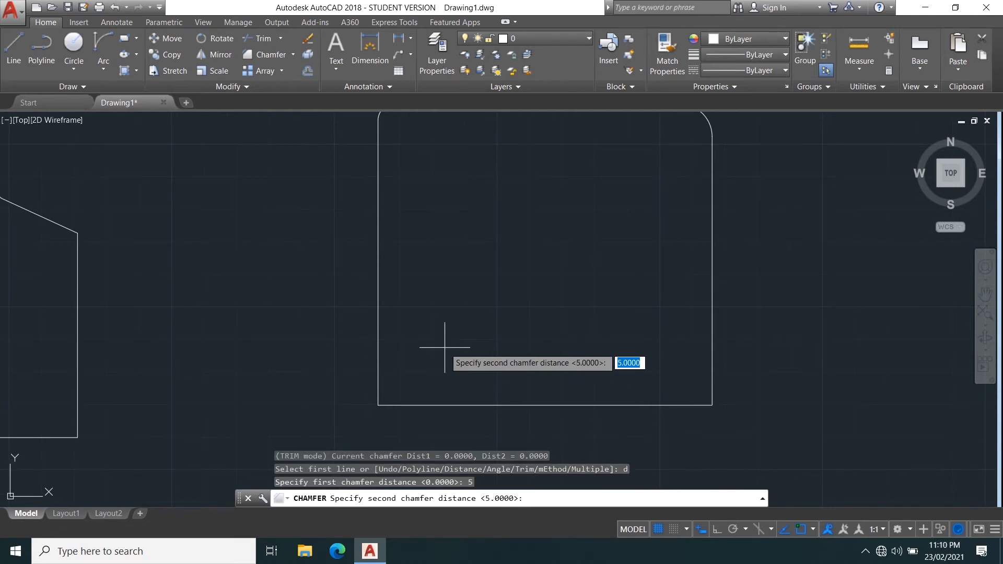
key("Return")
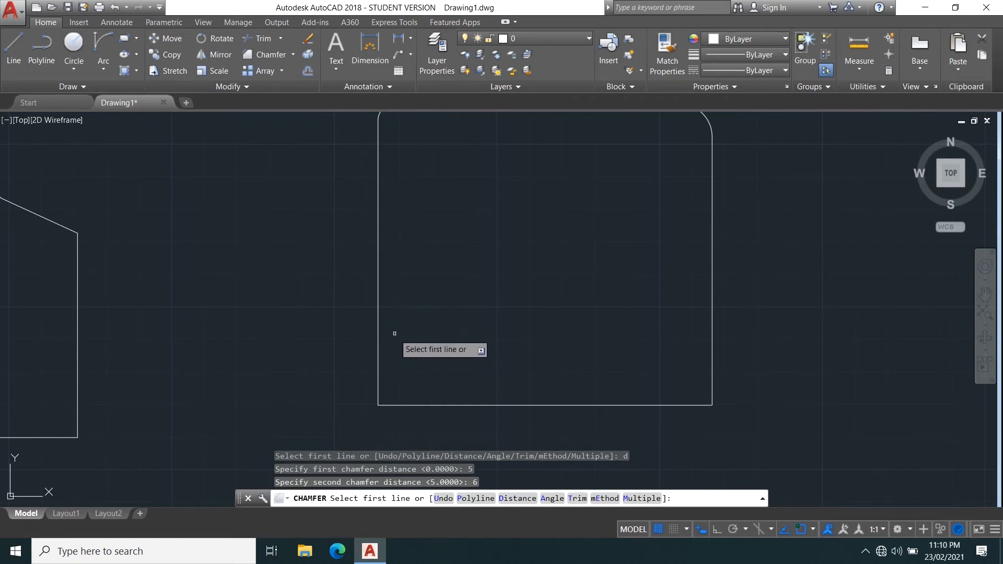
left_click(378, 329)
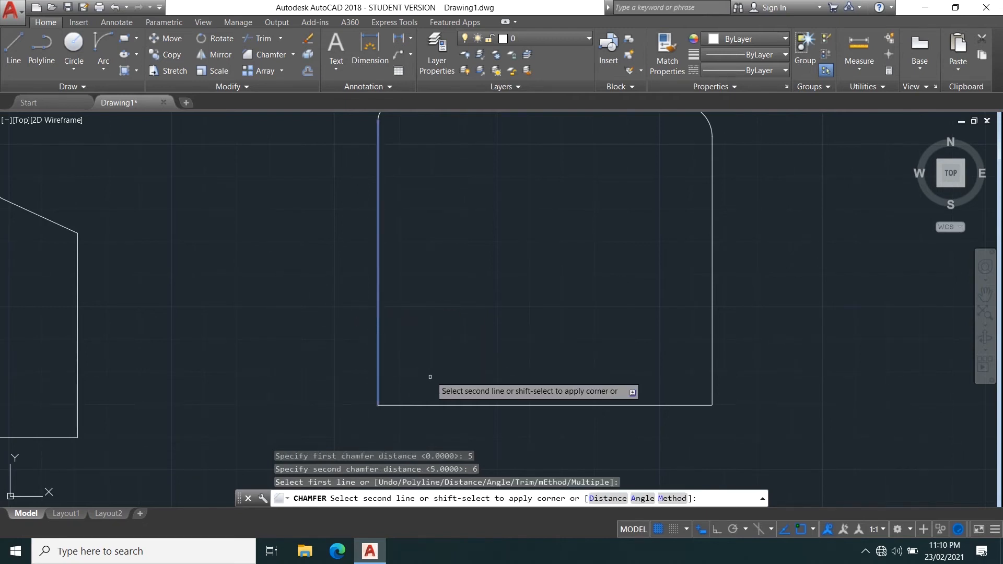
middle_click_drag(428, 380, 417, 323)
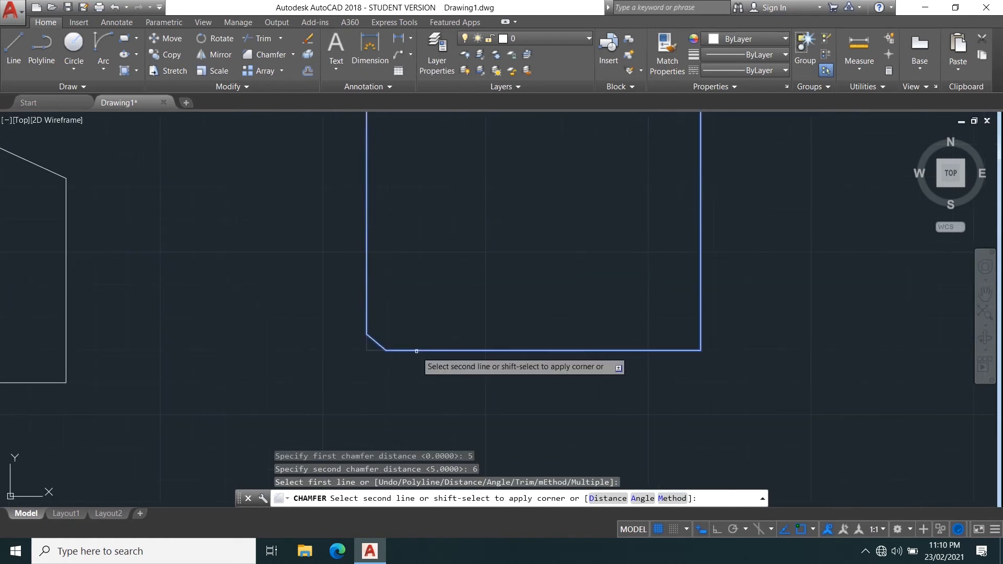
left_click(419, 346)
Measure the two leg lengths of the bottom-left chamfer with the distance measuring tool.
scroll(363, 330, "up", 5)
scroll(376, 270, "down", 4)
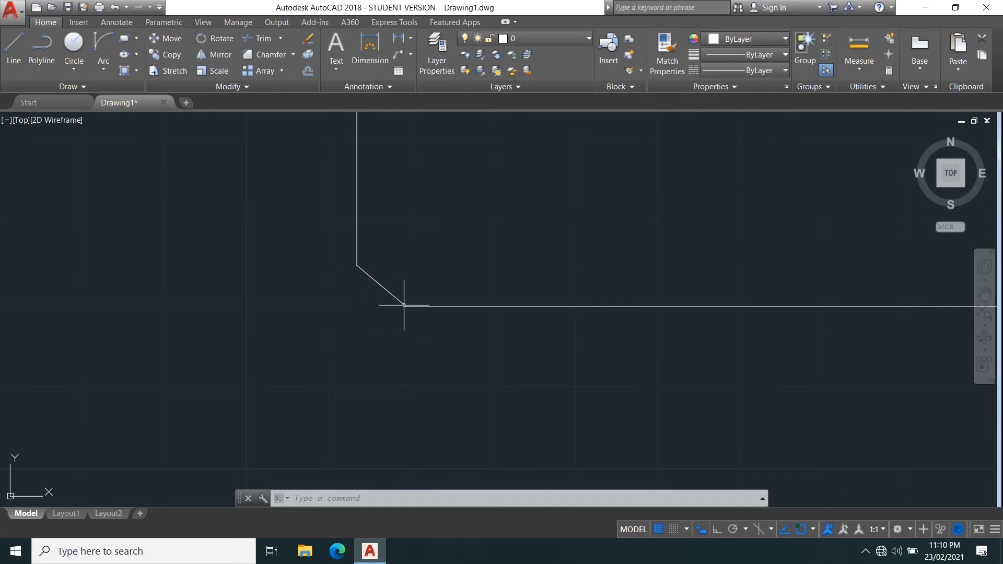
scroll(419, 204, "down", 4)
middle_click_drag(418, 229, 358, 307)
scroll(358, 307, "up", 4)
left_click(859, 49)
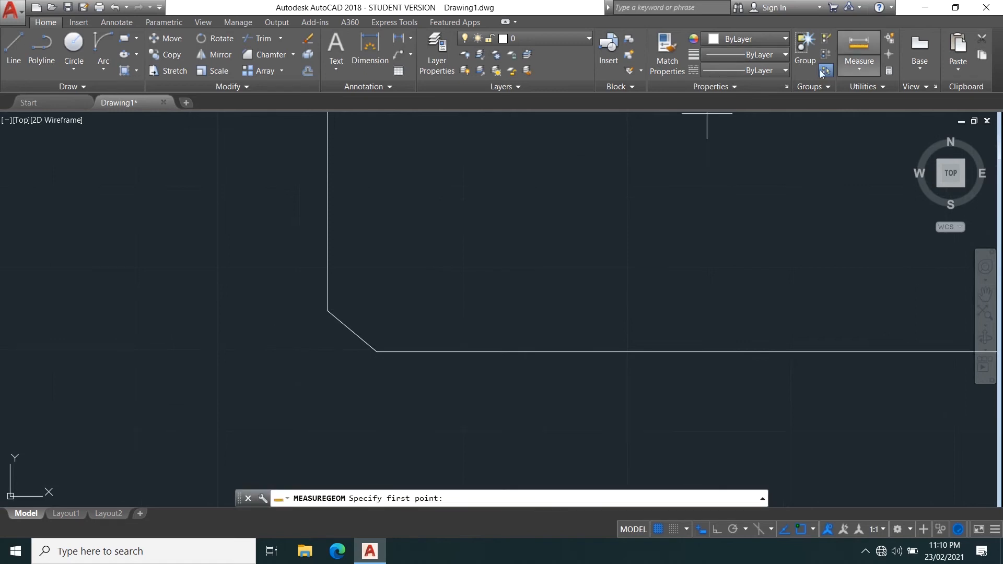
left_click(327, 310)
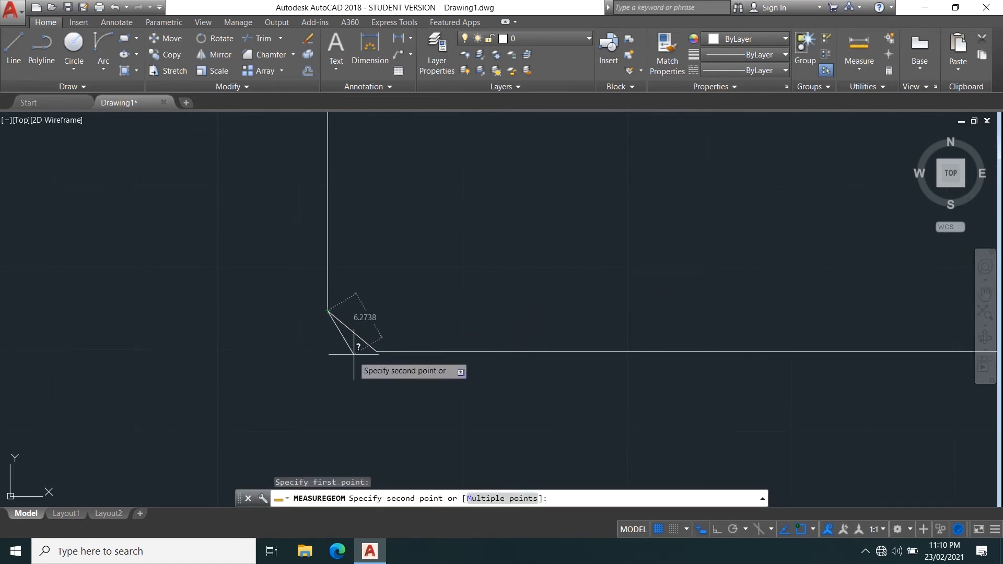
left_click(323, 351)
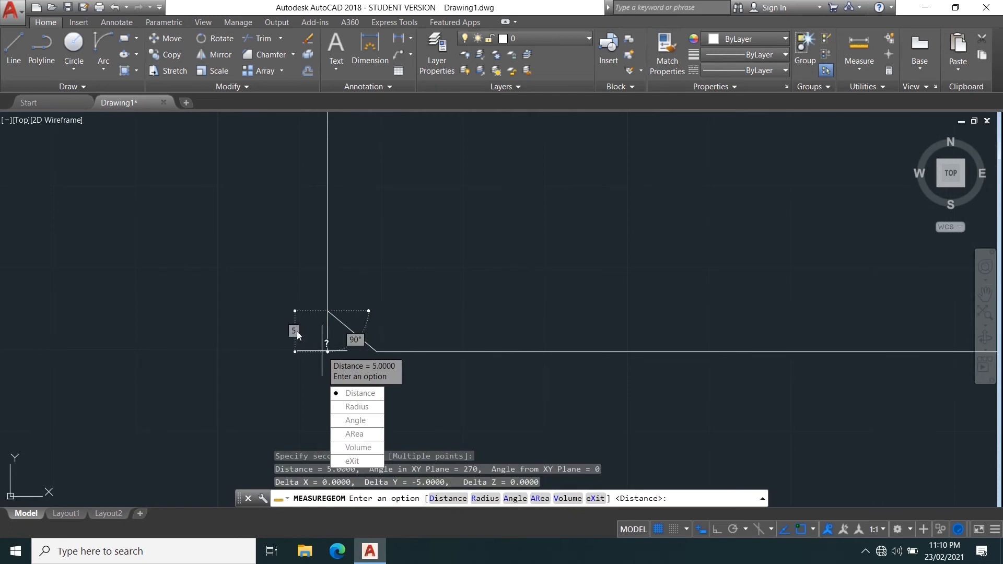
left_click(355, 393)
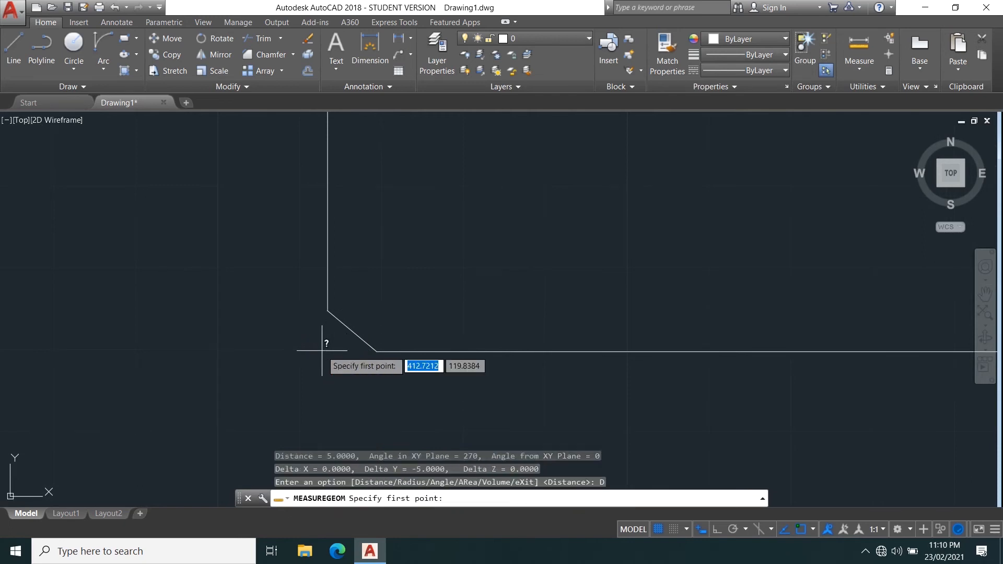
left_click(376, 351)
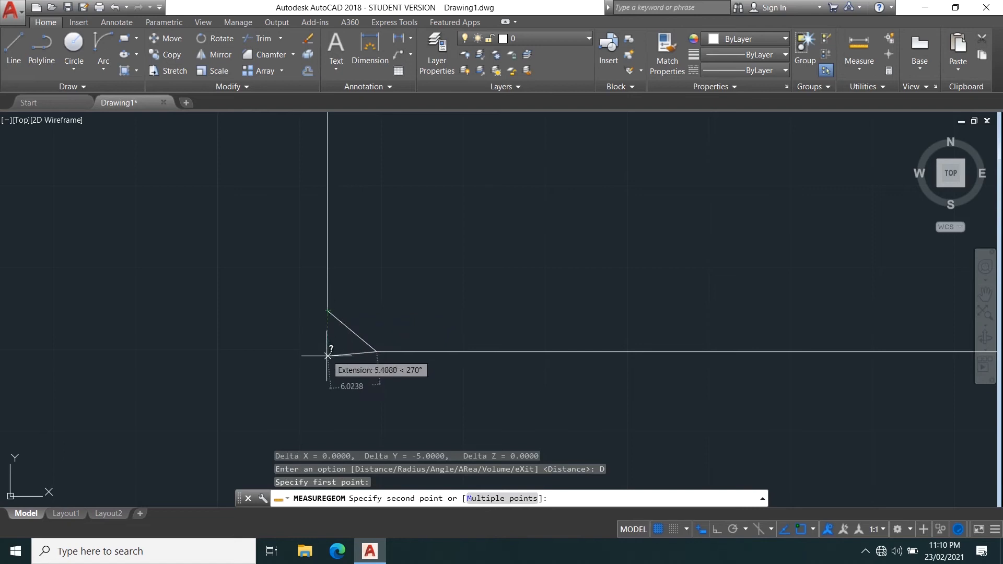
left_click(327, 352)
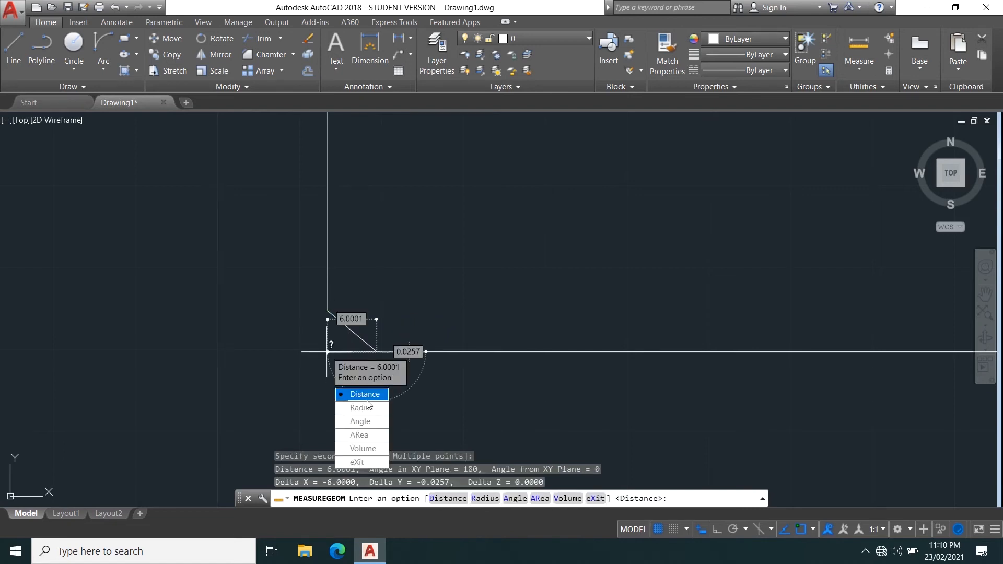
left_click(362, 462)
scroll(368, 296, "down", 3)
scroll(390, 283, "up", 1)
key("Return")
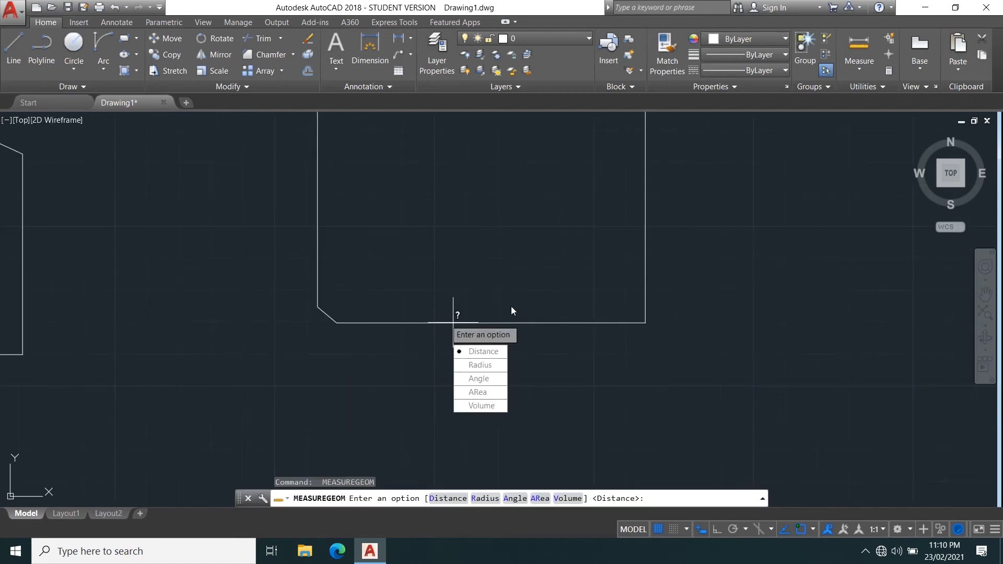
key("Escape")
Chamfer the rectangle's bottom-right corner with the same 5 and 6 distances.
type("cha")
key("Return")
middle_click_drag(523, 267, 344, 312)
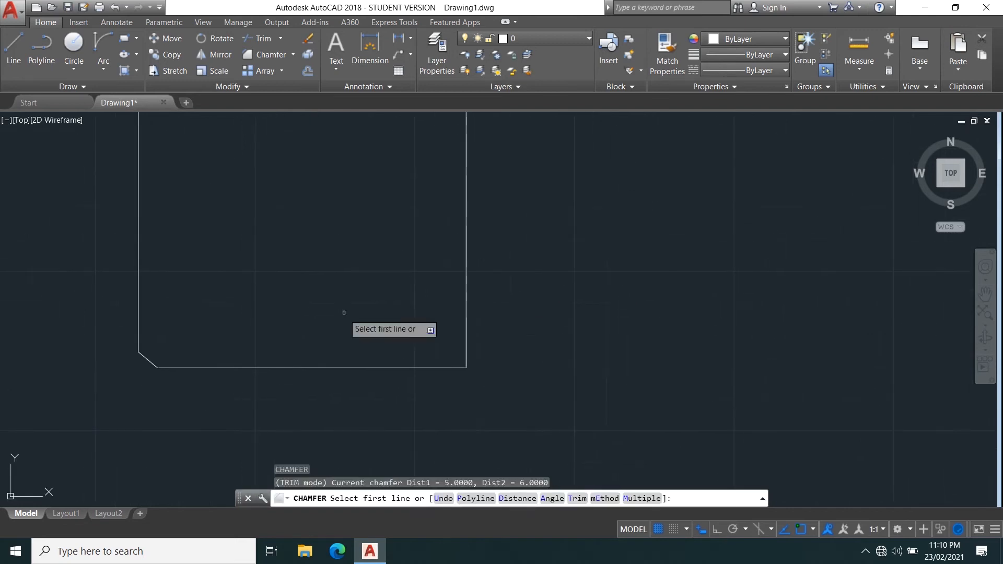
left_click(368, 366)
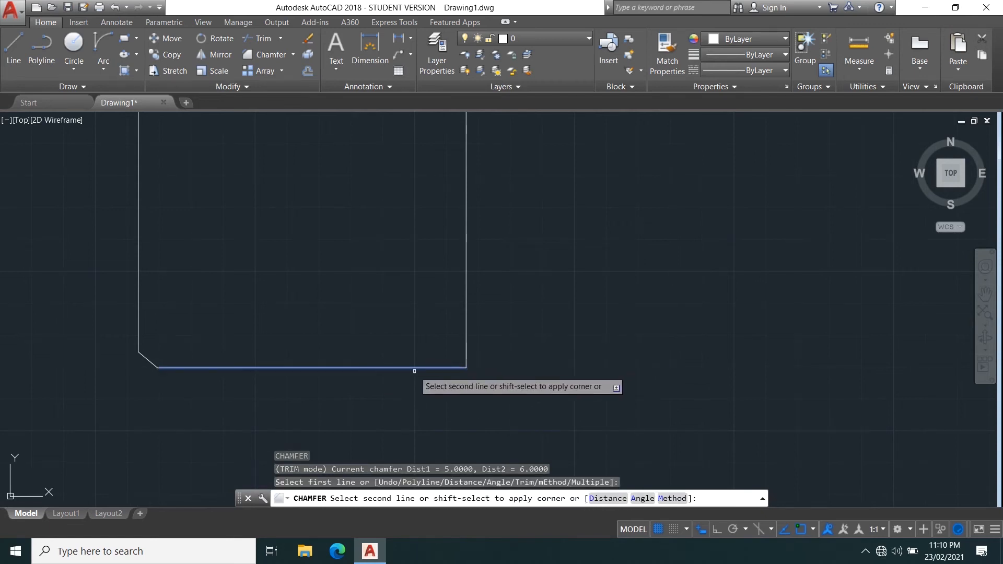
left_click(465, 314)
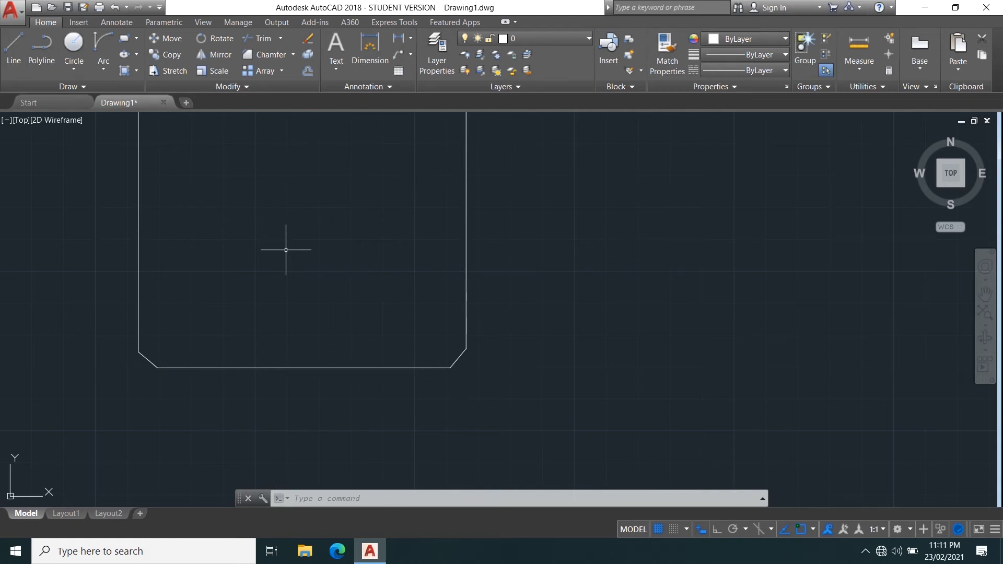
Examine the whole rectangle with its filleted top corners and chamfered bottom corners.
scroll(286, 244, "down", 6)
scroll(285, 244, "up", 6)
mouse_move(284, 272)
middle_mouse_down()
mouse_move(321, 368)
mouse_move(392, 343)
middle_mouse_up()
scroll(371, 343, "down", 2)
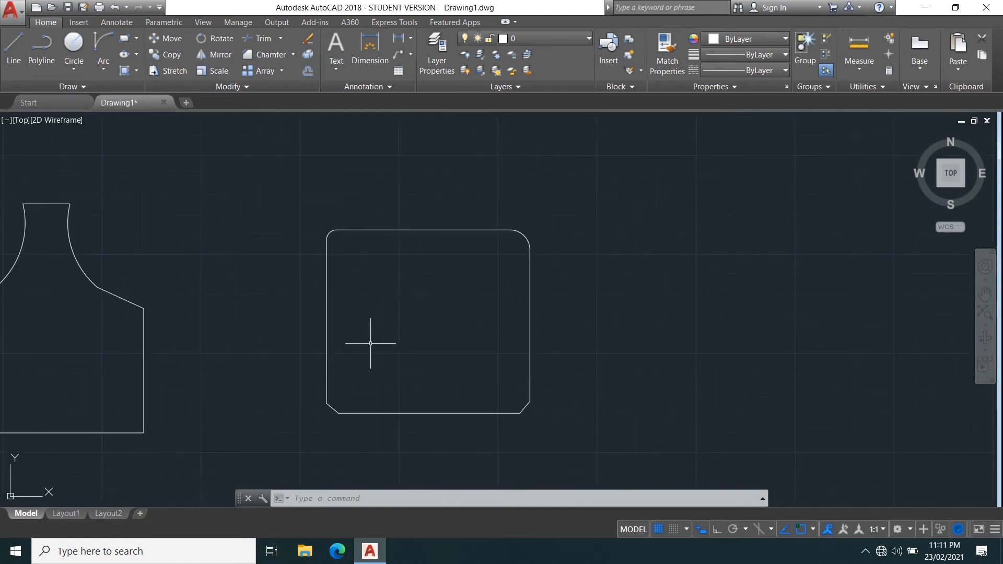
scroll(366, 332, "up", 2)
middle_click_drag(383, 331, 301, 300)
mouse_move(439, 259)
middle_mouse_down()
mouse_move(347, 323)
mouse_move(314, 282)
middle_mouse_up()
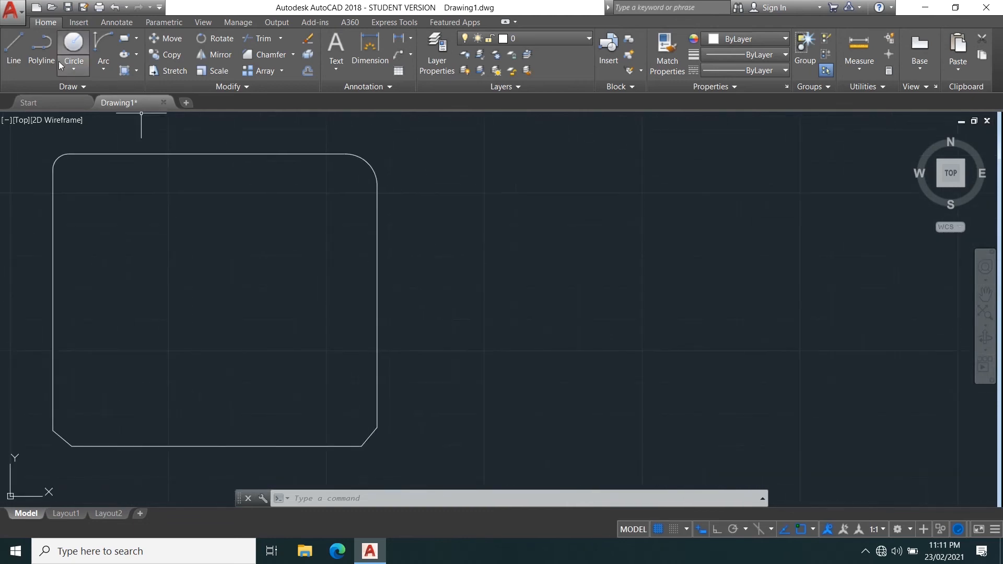
Draw a vertical line about 87 units long to the right of the rectangle with Ortho mode on.
left_click(16, 56)
middle_click_drag(399, 193, 262, 255)
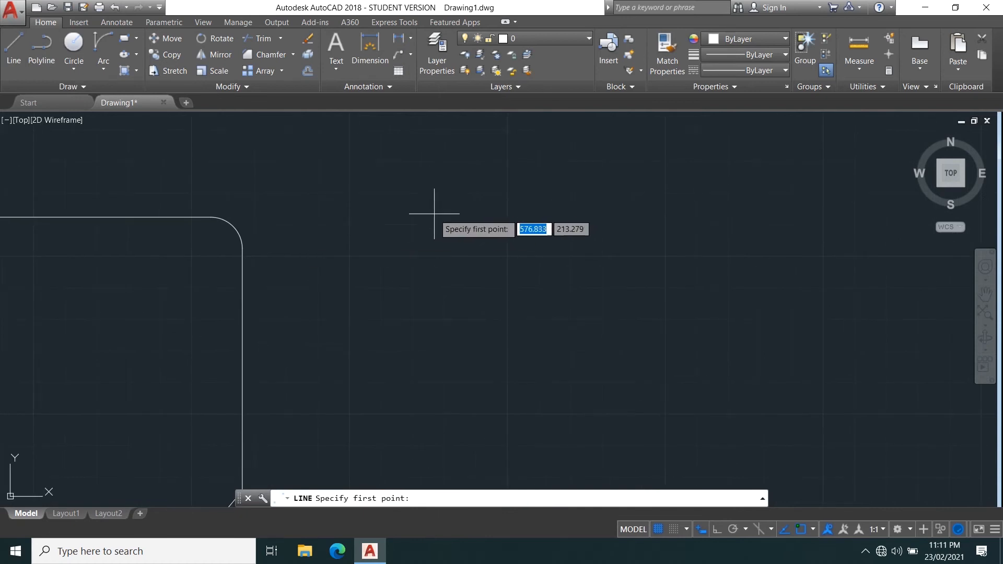
left_click(403, 216)
key("F8")
middle_click_drag(437, 423, 435, 319)
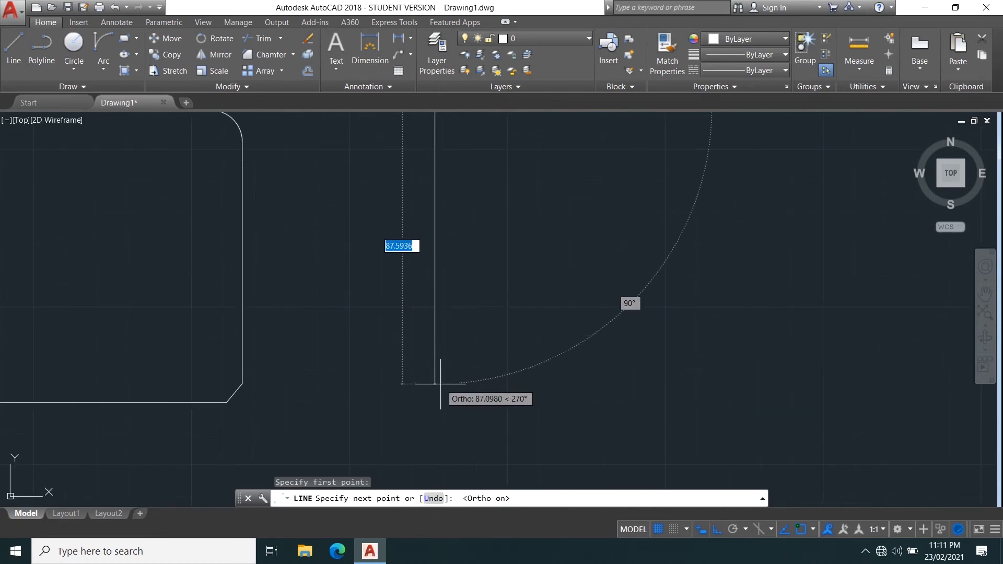
left_click(441, 386)
key("Return")
Draw a horizontal line about 82 units long crossing the upper part of the vertical line.
middle_click_drag(455, 195, 407, 314)
key("Return")
left_click(338, 266)
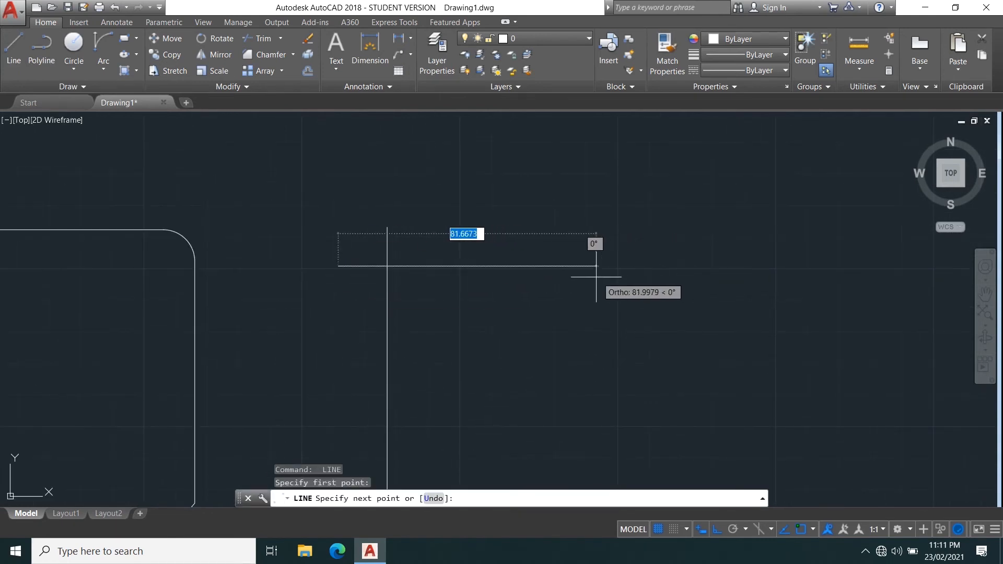
left_click(618, 278)
key("Return")
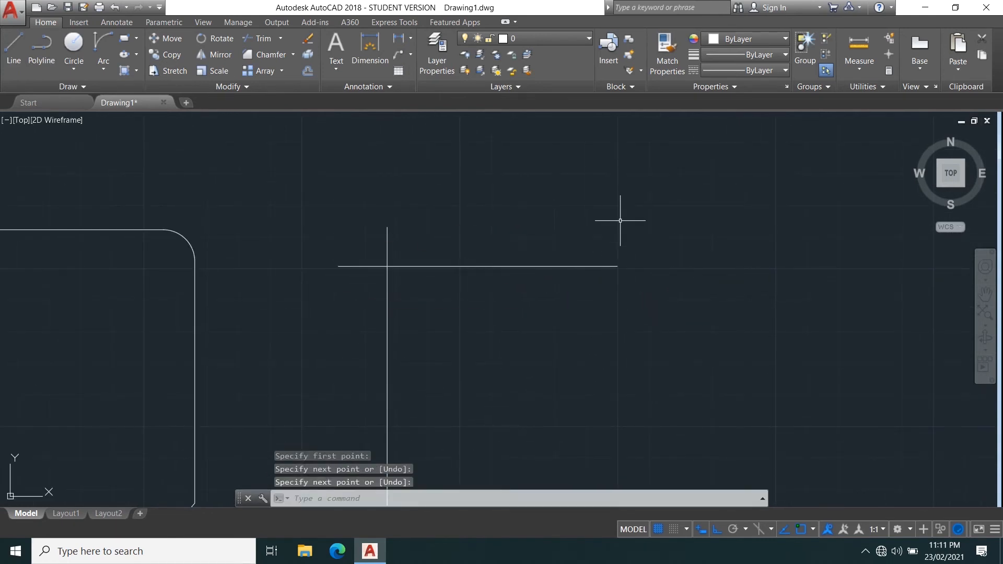
Draw a short vertical line upward from the horizontal line's right end.
key("Return")
left_click(617, 266)
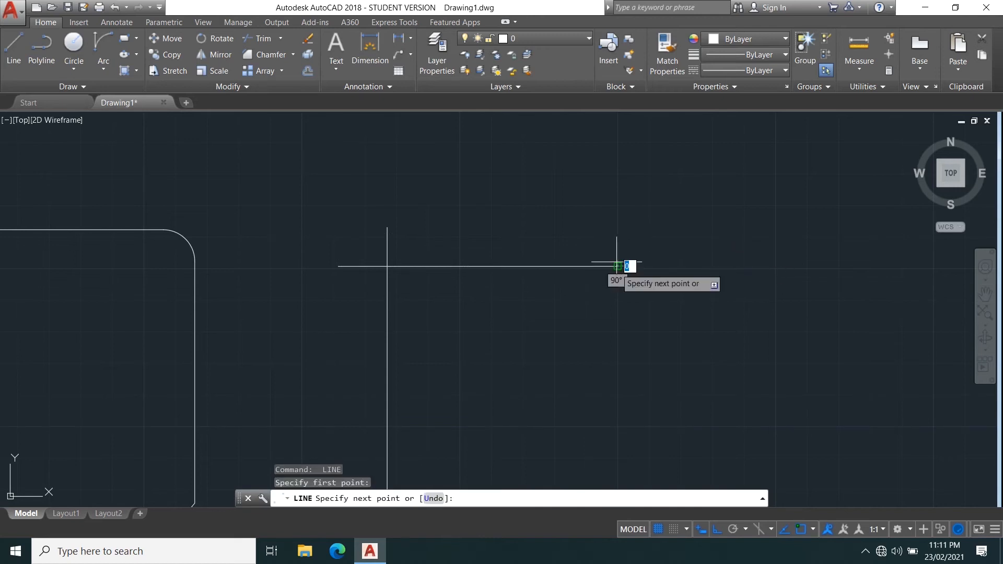
left_click(619, 232)
key("Escape")
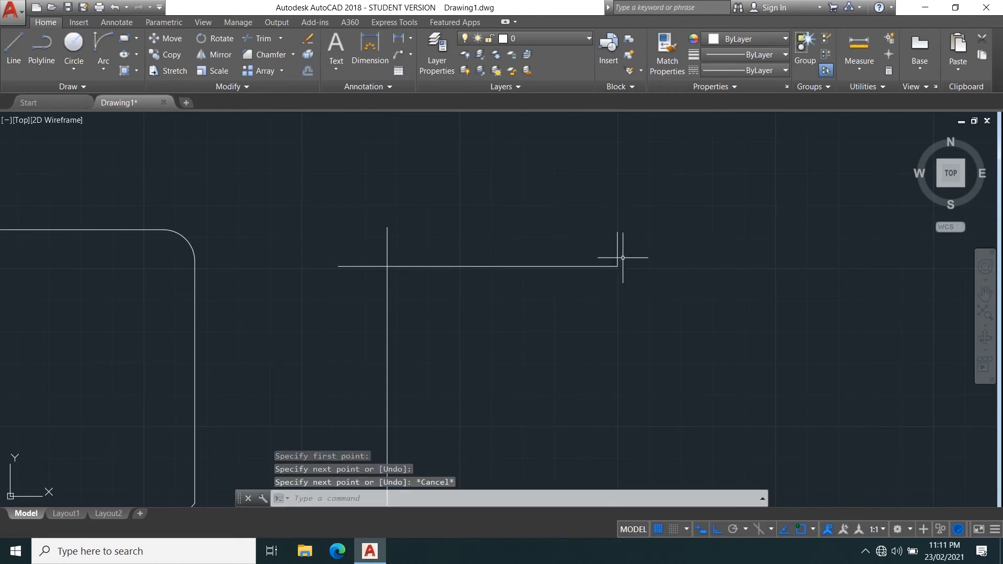
Stretch the short line's lower endpoint downward by about 44 units.
left_click(618, 261)
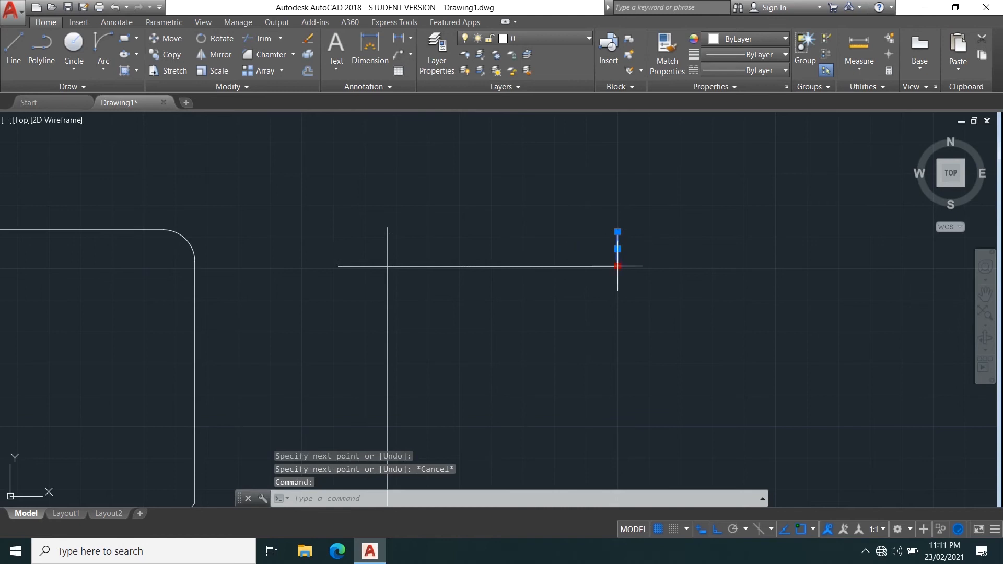
left_click(618, 266)
middle_click_drag(532, 386, 517, 289)
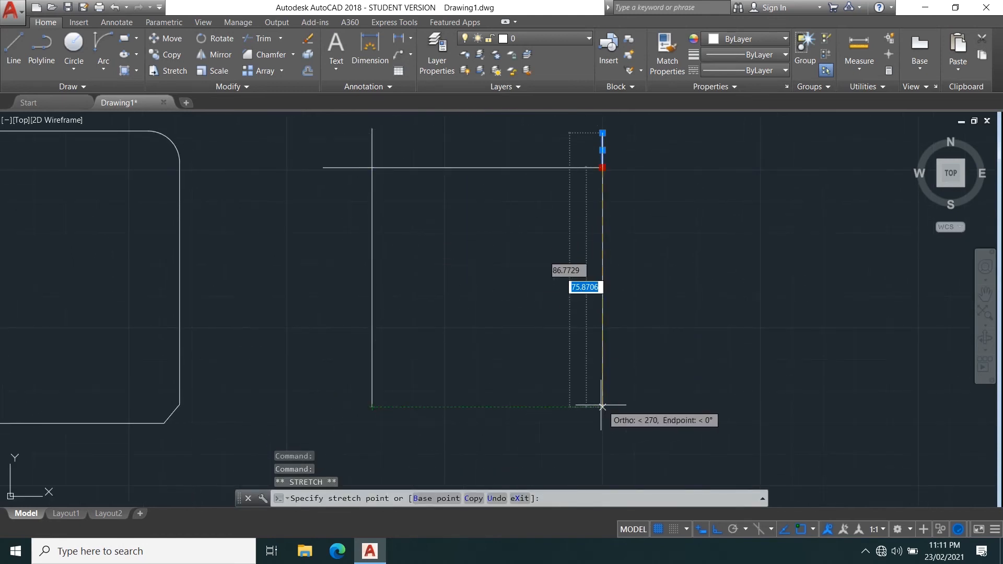
left_click(605, 309)
Draw a horizontal line starting just below the lower end of the long vertical line and extending to the right.
type("l")
key("Return")
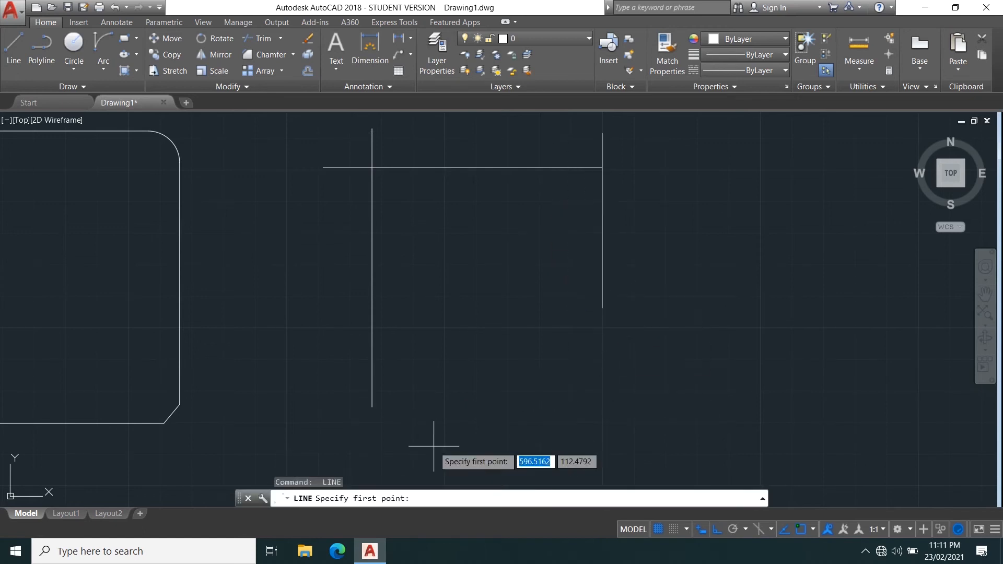
middle_click_drag(380, 447, 381, 386)
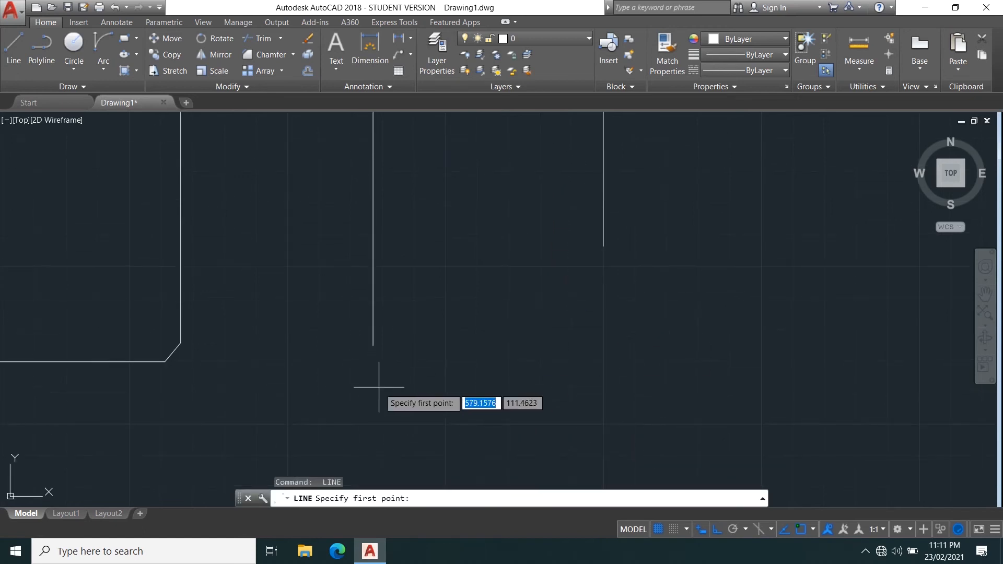
left_click(373, 346)
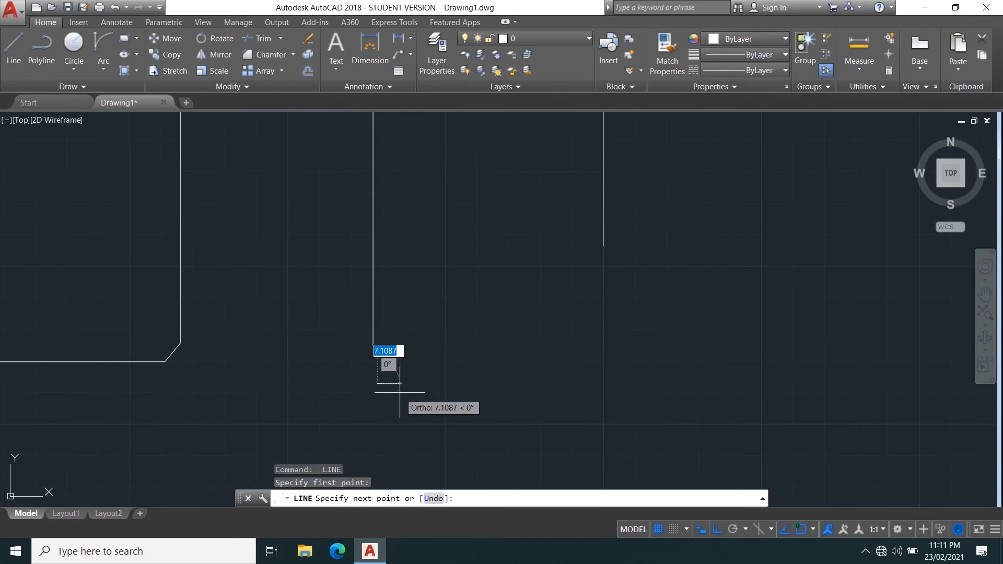
key("Escape")
key("Return")
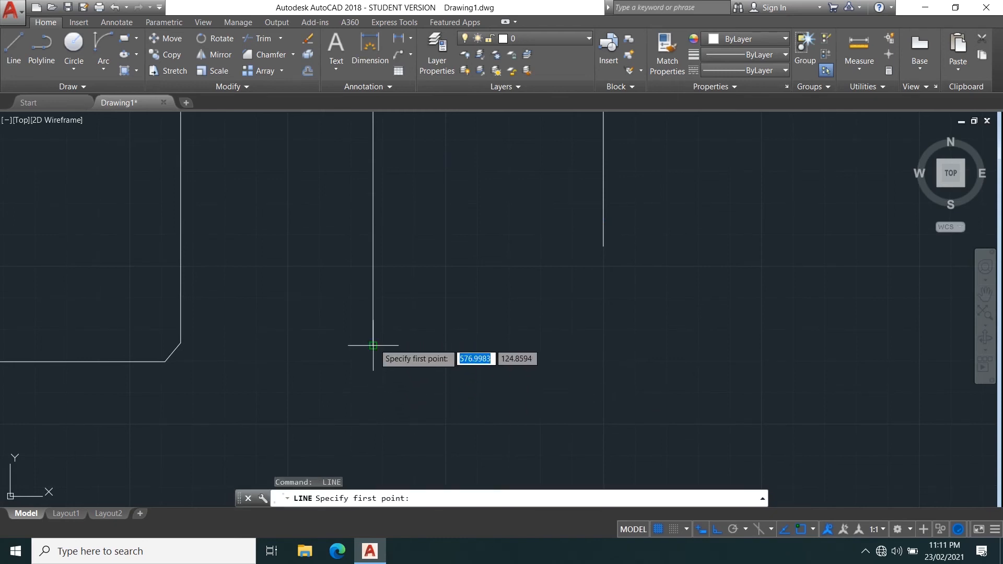
left_click(373, 388)
left_click(631, 377)
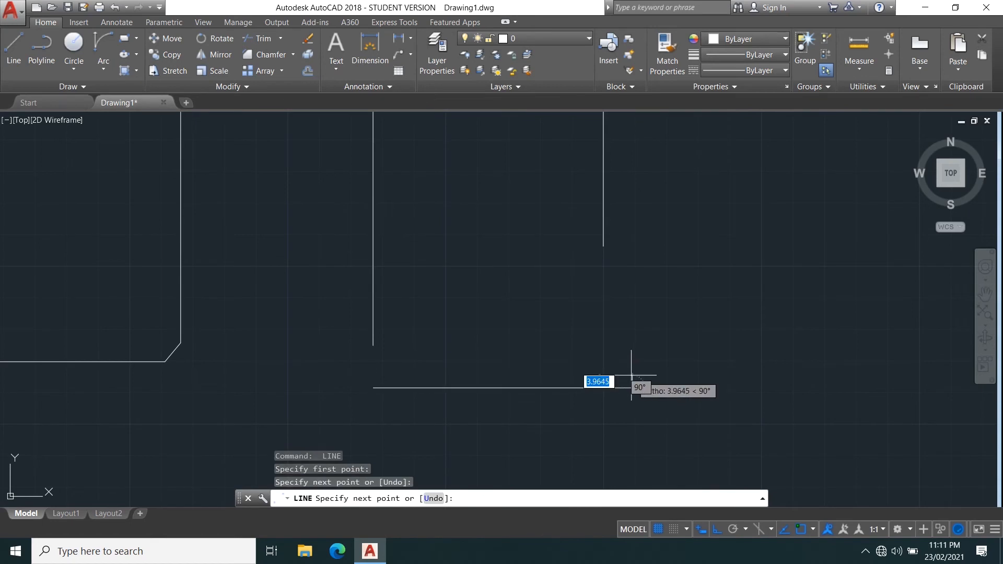
key("Escape")
scroll(577, 259, "down", 2)
scroll(444, 275, "up", 2)
type("R")
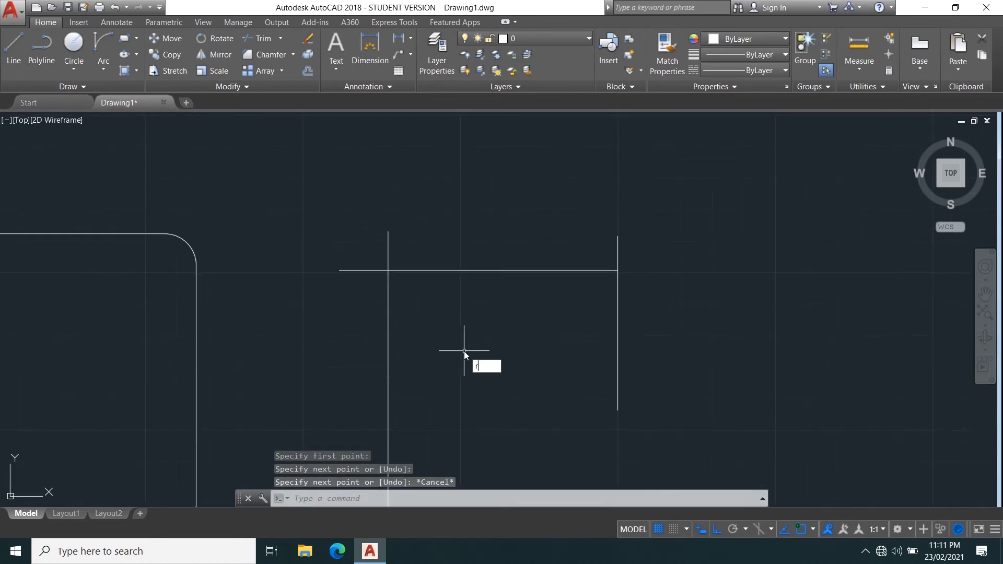
key("Escape")
Fillet the upper-left corner of the line sketch with radius 10, then undo the fillet.
type("F")
key("Return")
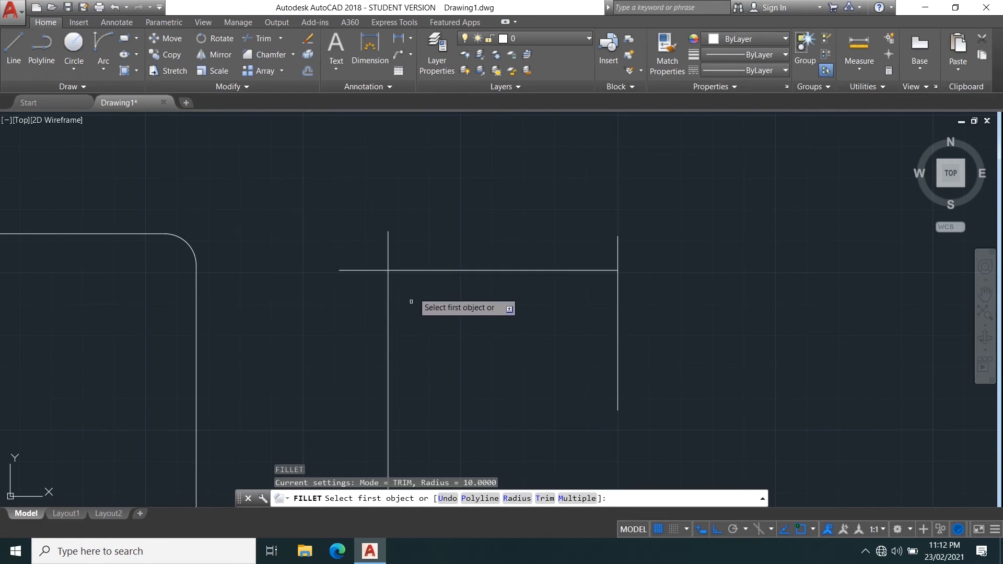
type("r")
key("Return")
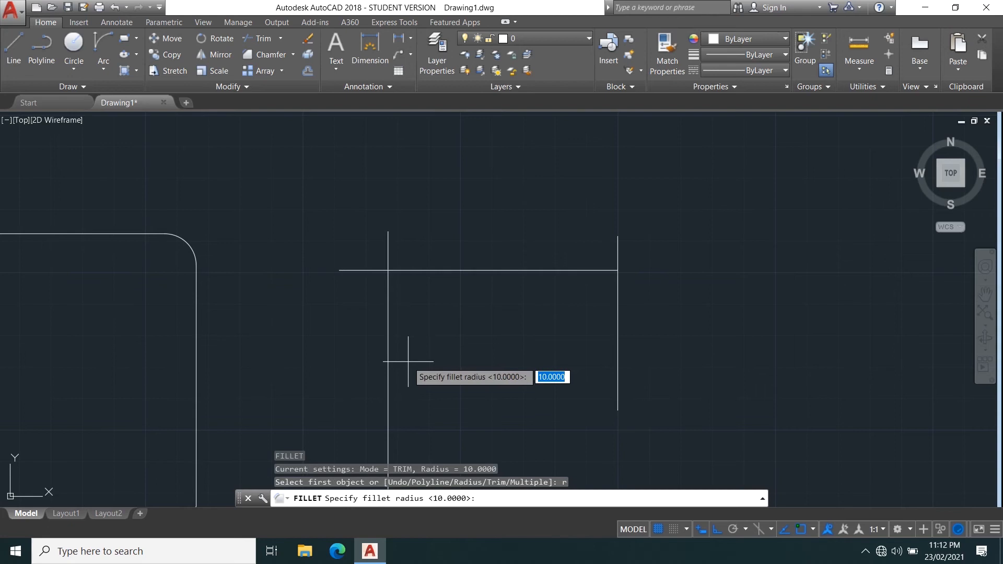
key("Return")
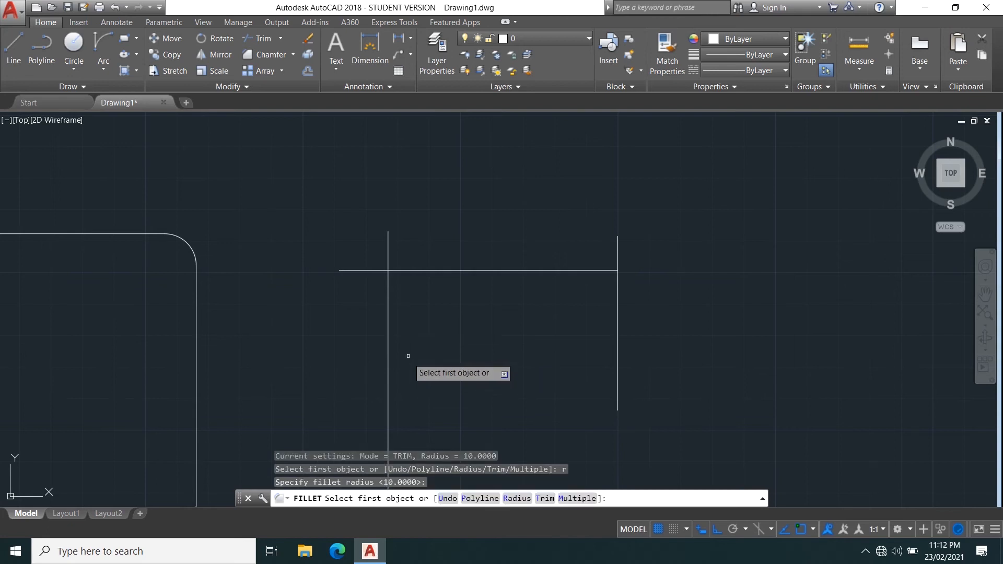
left_click(424, 268)
left_click(391, 326)
middle_click_drag(475, 325, 463, 269)
key("ctrl+z")
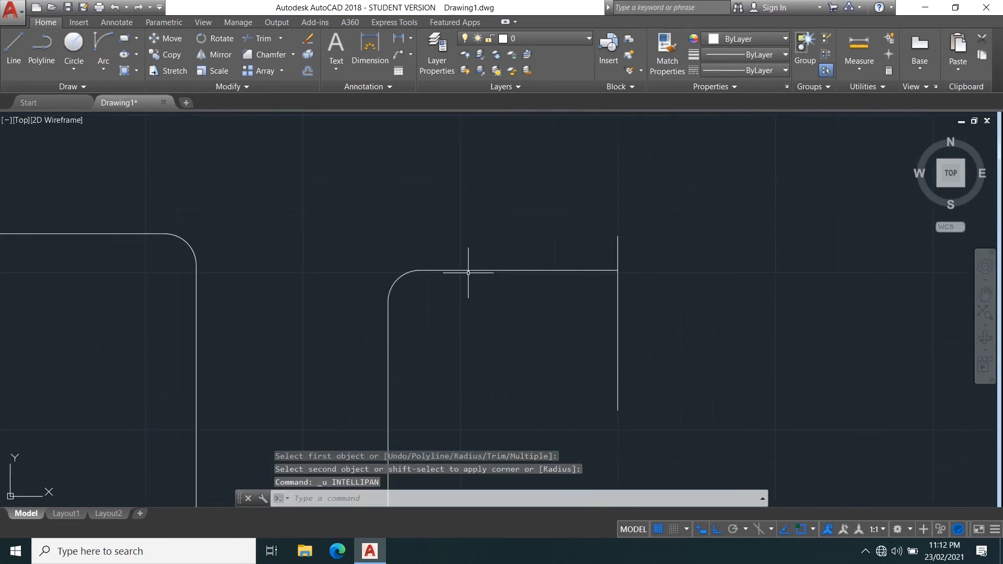
key("ctrl+z")
Copy the whole line sketch to a position to its right.
middle_click_drag(496, 308, 439, 249)
scroll(470, 251, "down", 2)
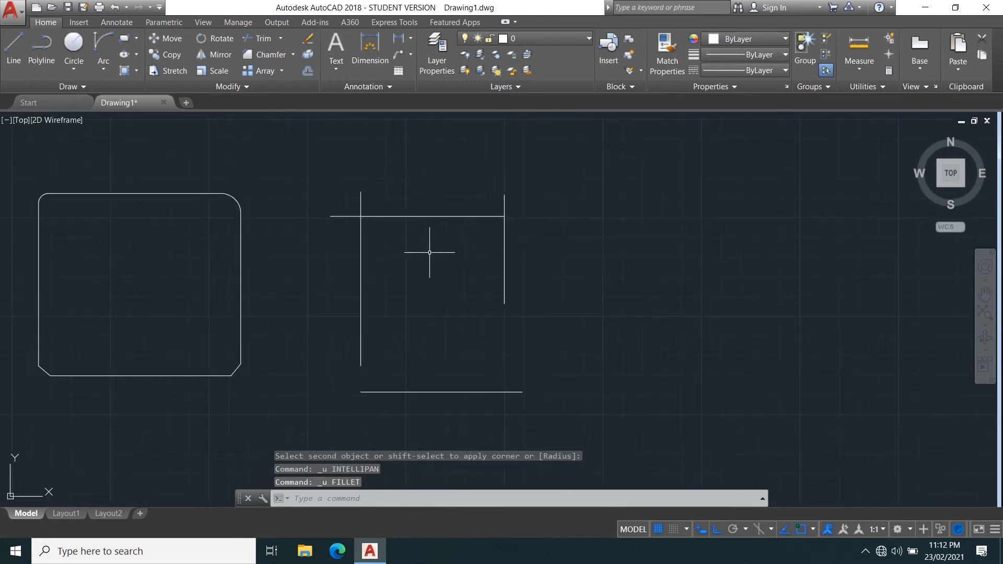
left_click(307, 164)
left_click(599, 430)
type("c")
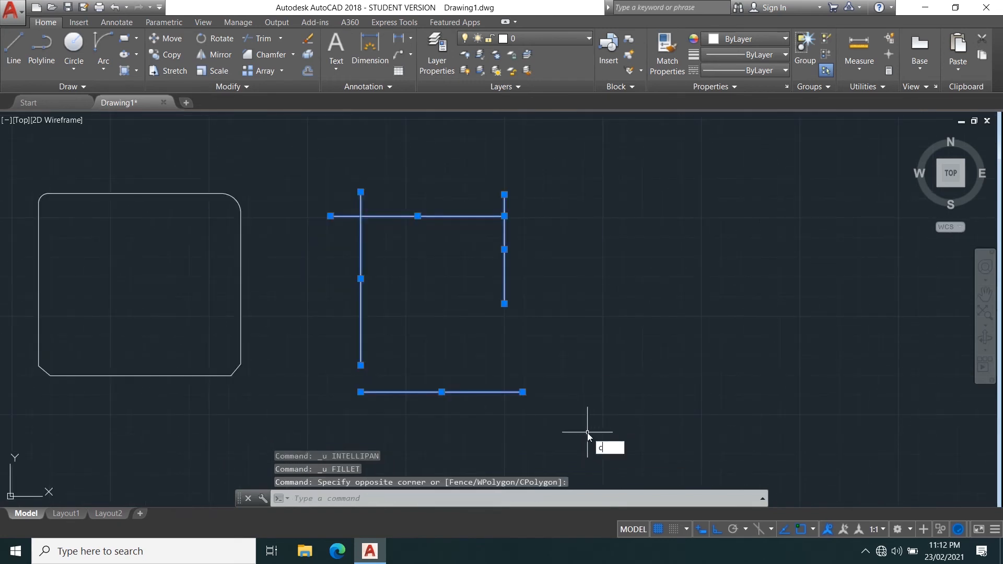
type("o")
key("Return")
left_click(498, 297)
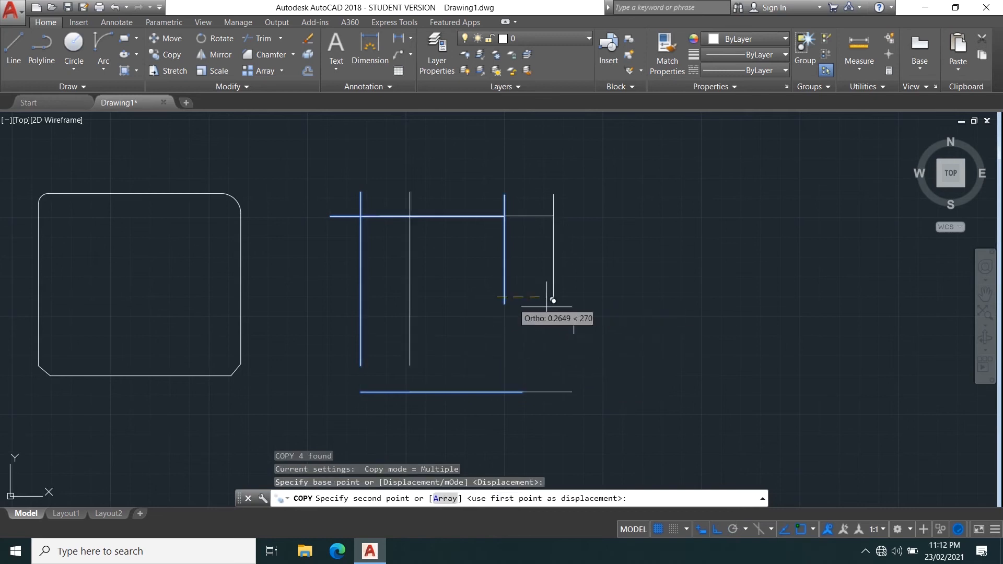
left_click(788, 309)
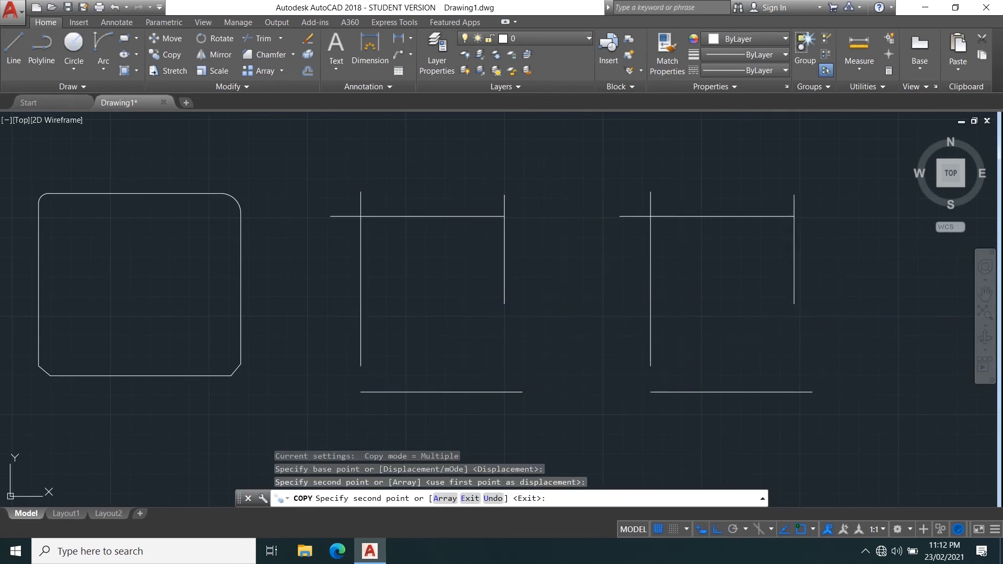
key("Escape")
Fillet the upper-left, upper-right and lower-left corners of the original line sketch.
middle_click_drag(338, 378, 227, 405)
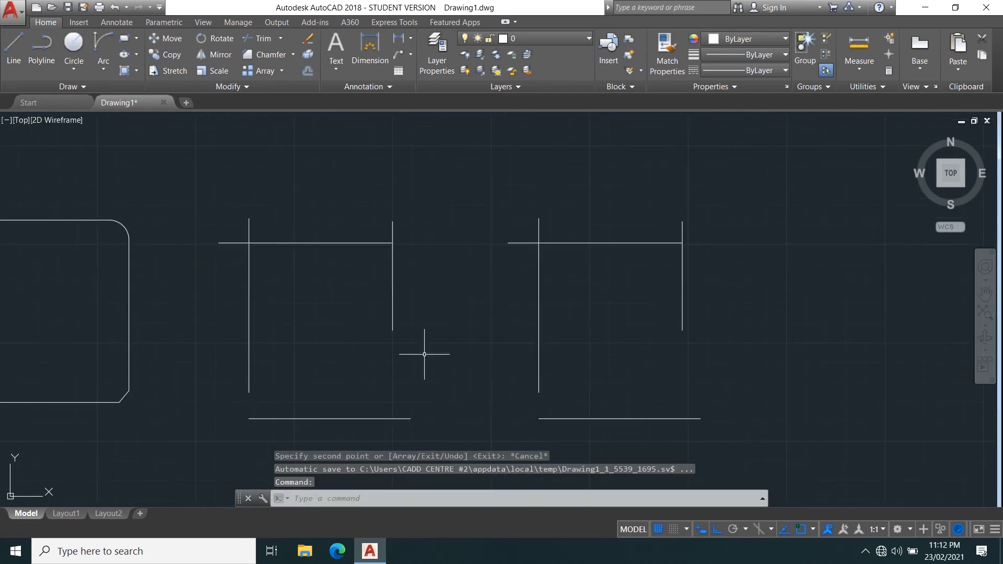
type("f")
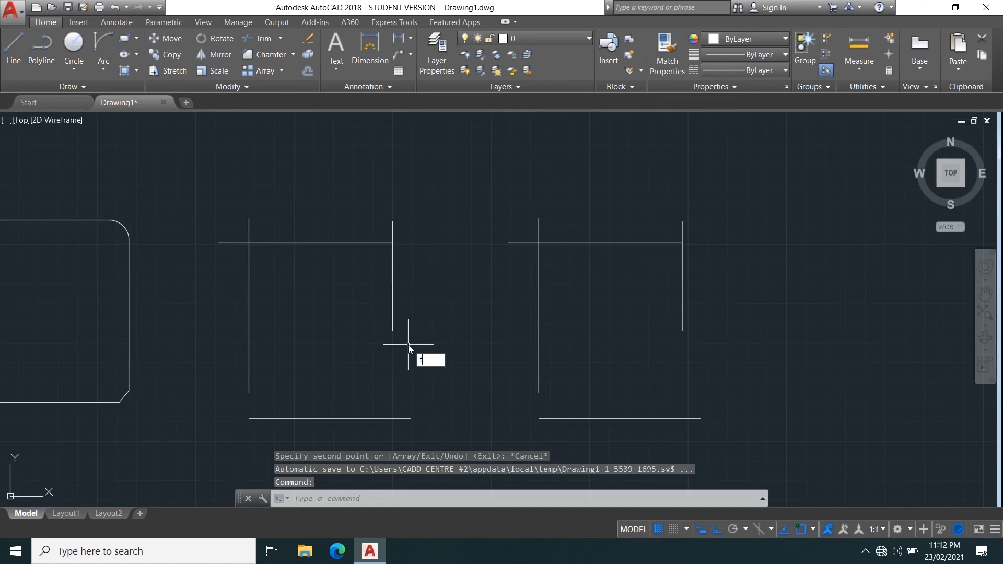
key("Return")
left_click(278, 241)
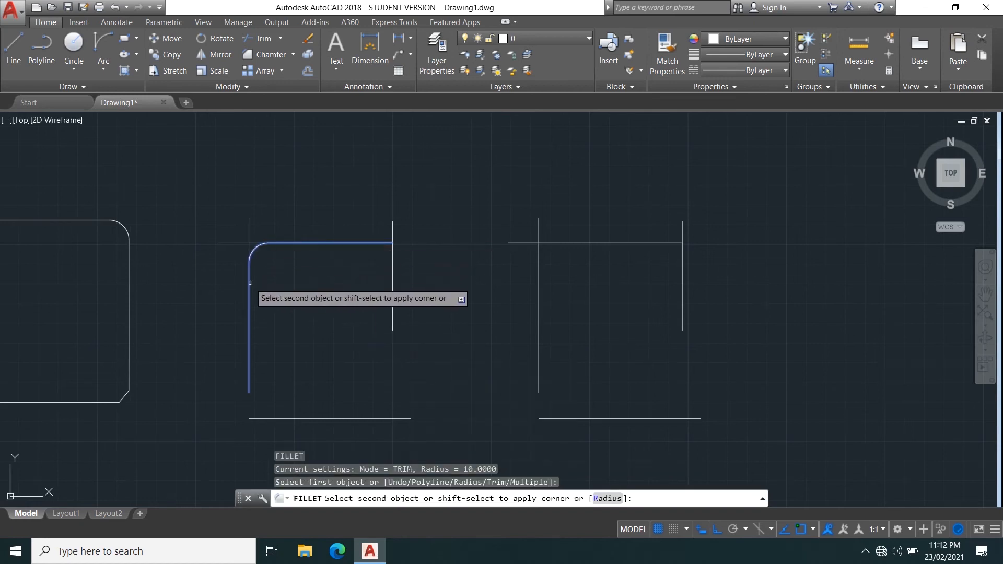
left_click(250, 286)
key("Return")
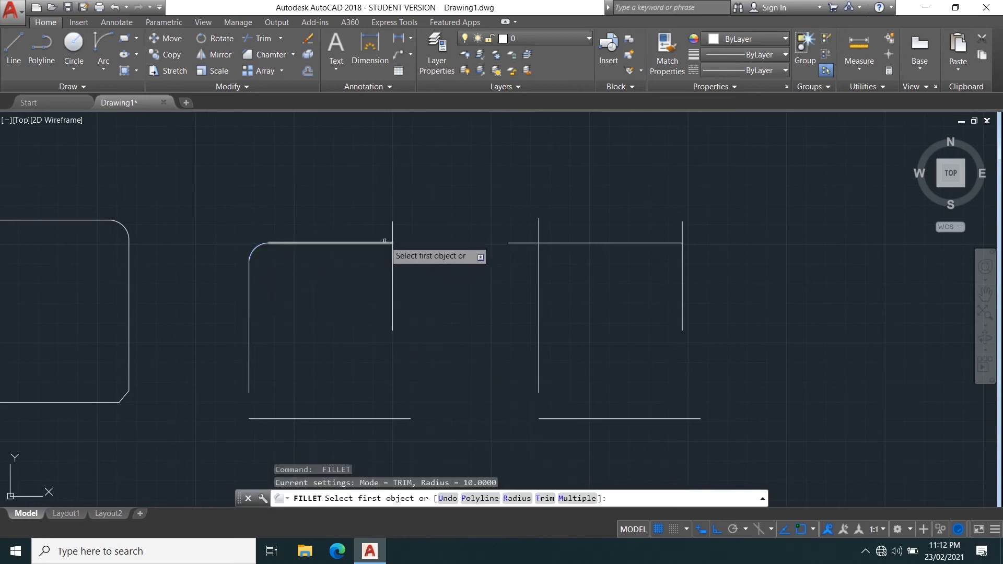
left_click(361, 244)
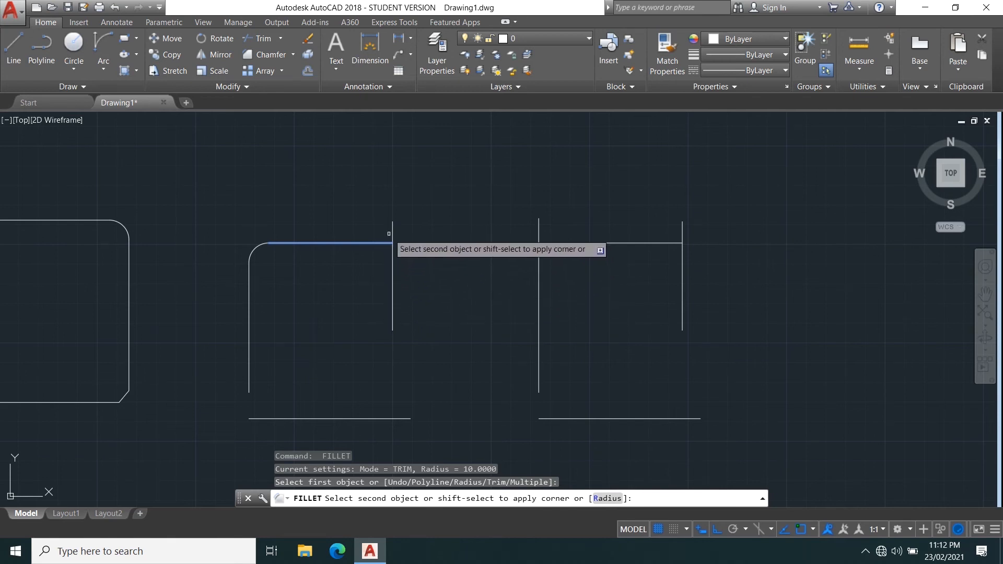
left_click(392, 303)
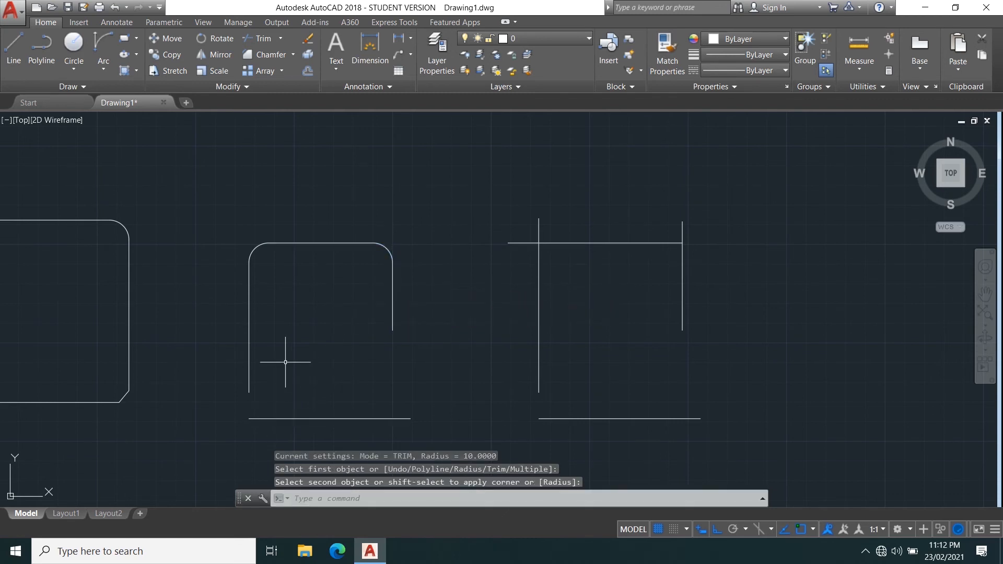
key("Return")
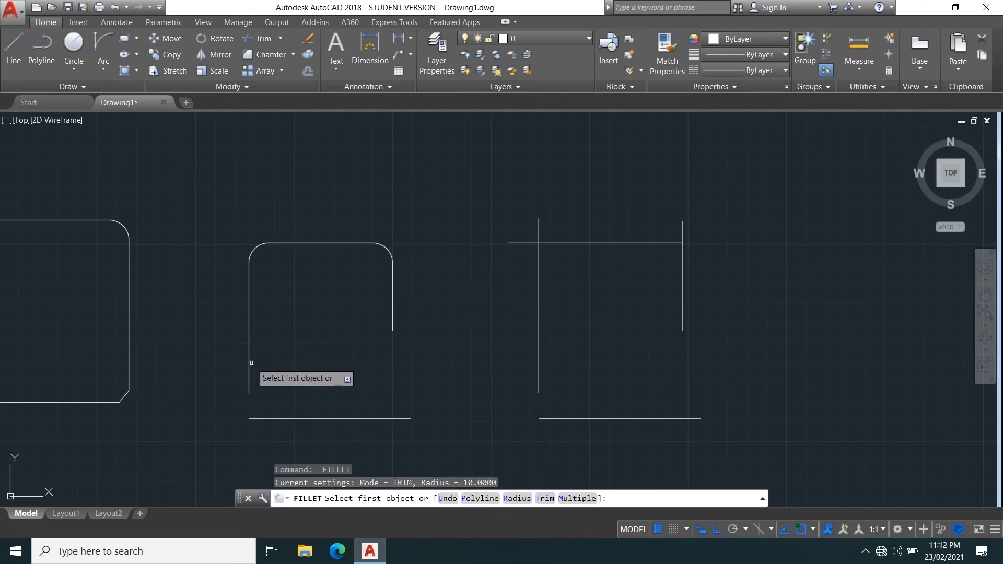
left_click(249, 366)
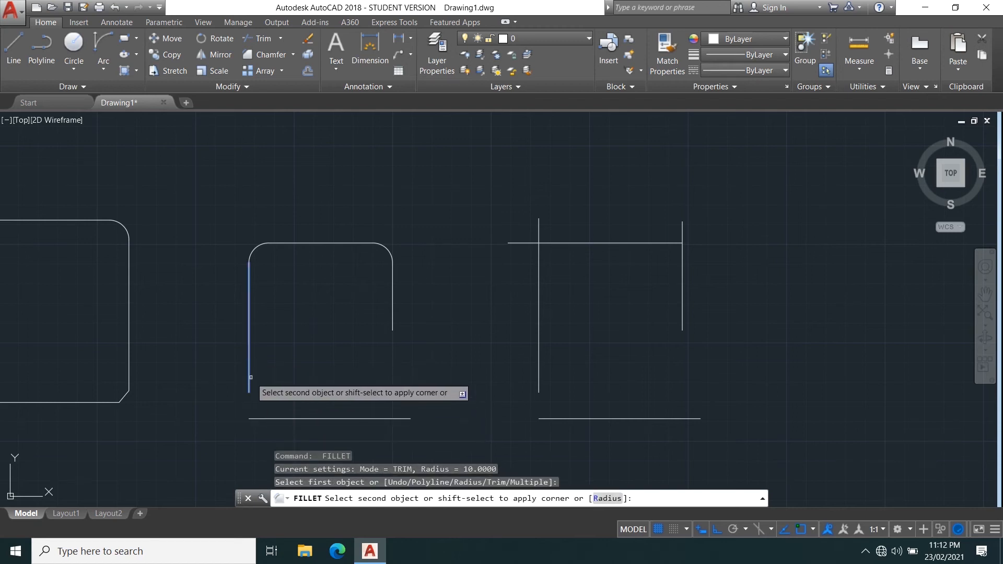
left_click(273, 419)
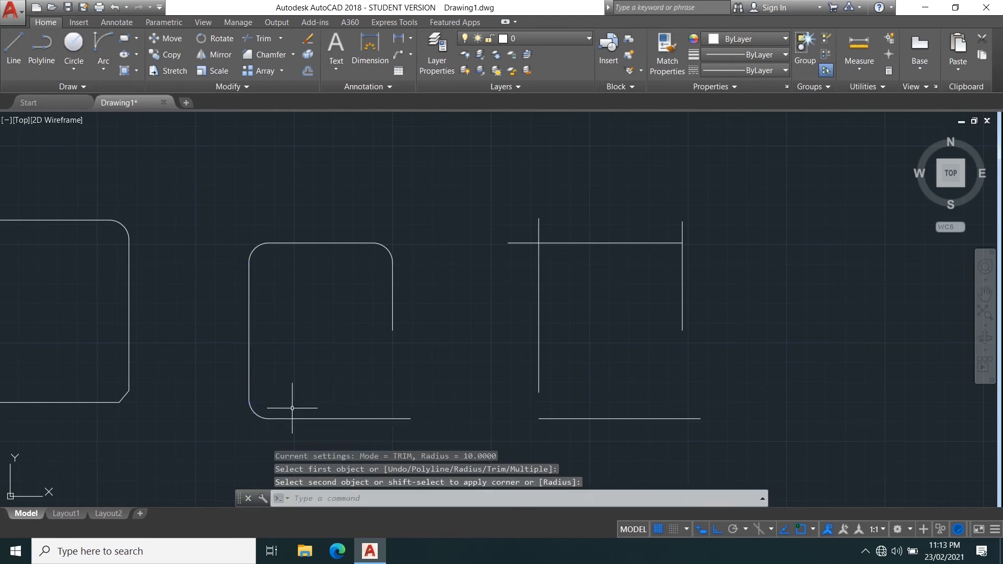
key("Return")
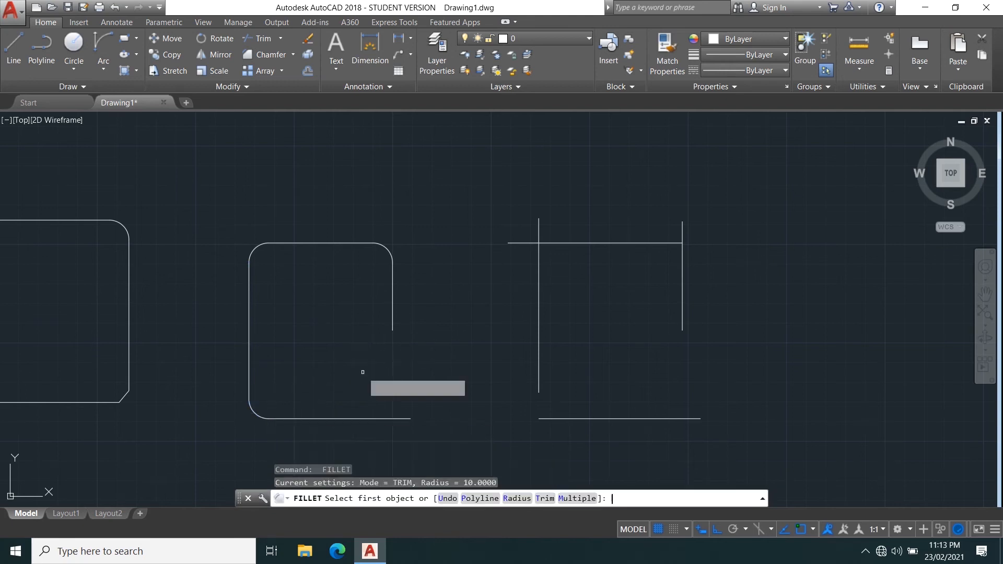
left_click(396, 312)
left_click(392, 314)
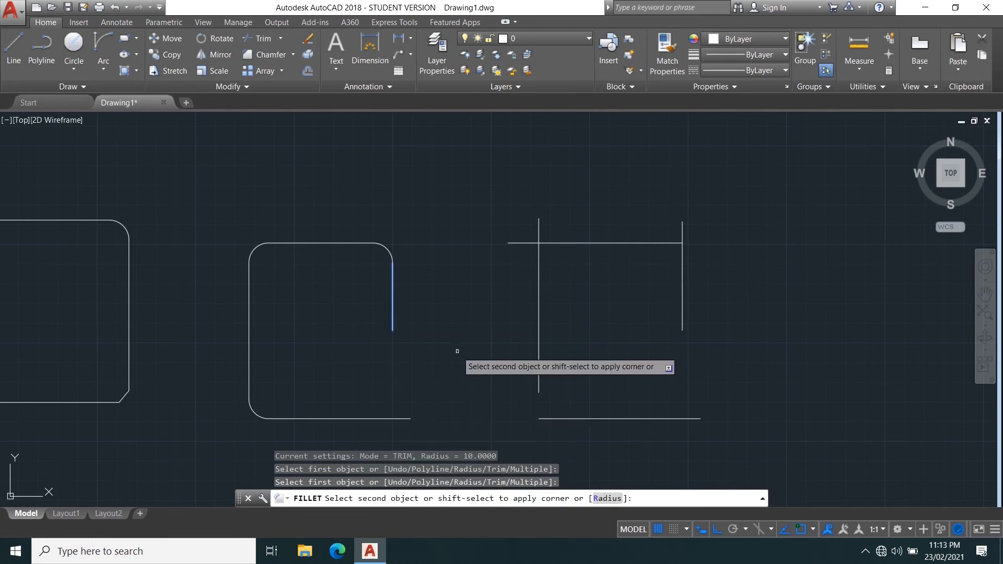
key("Escape")
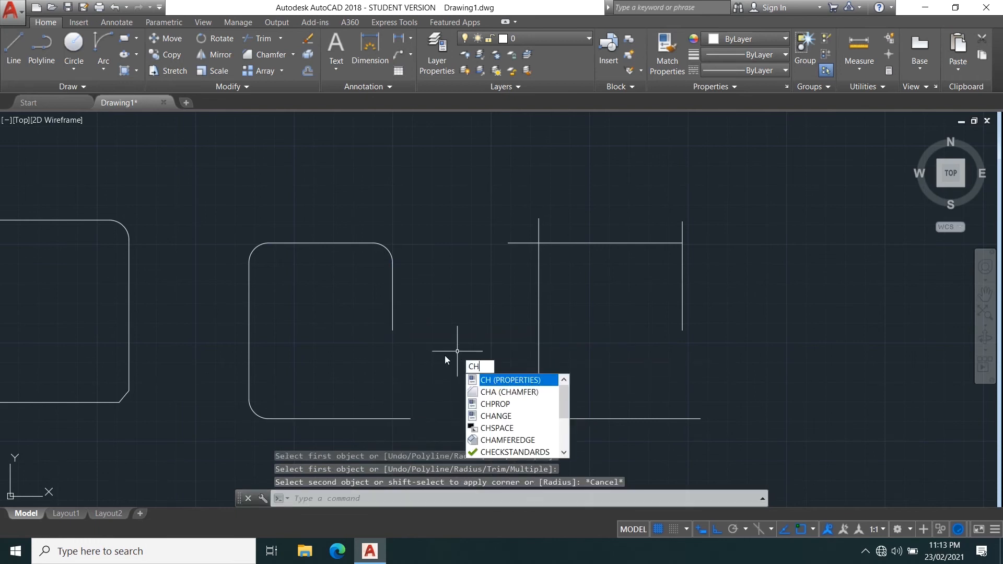
Chamfer the lower-right corner of the original line sketch.
key("Down")
key("Return")
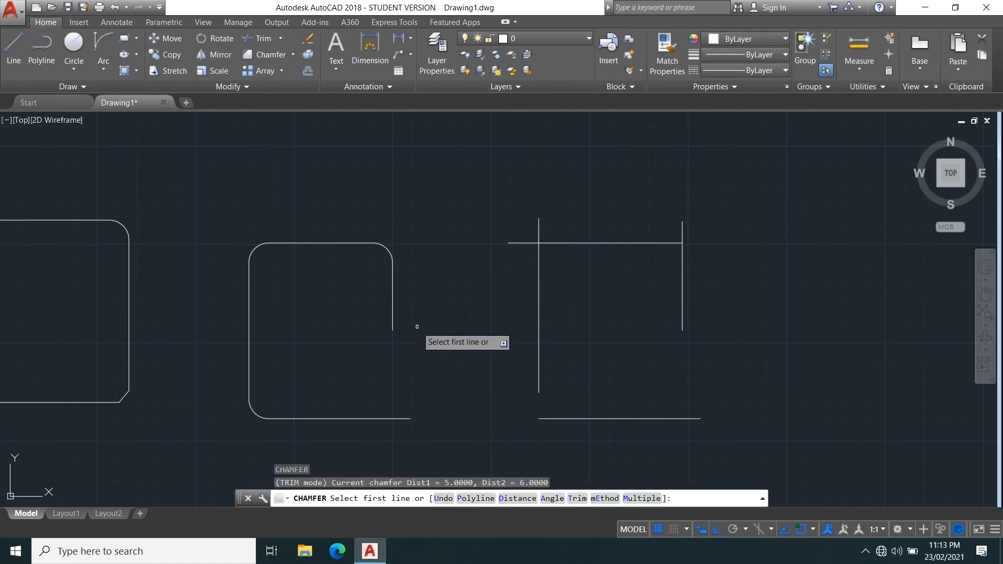
left_click(391, 296)
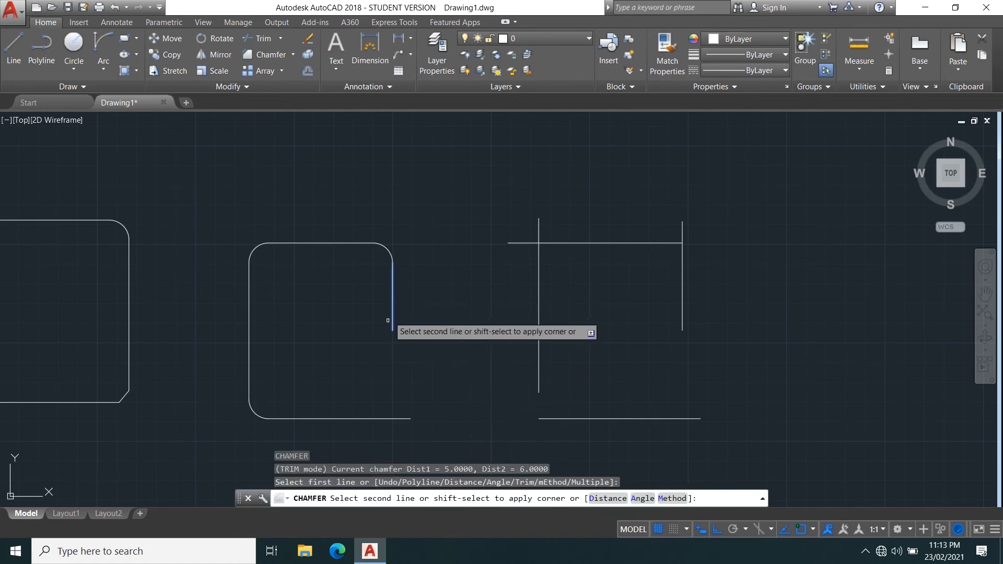
left_click(369, 419)
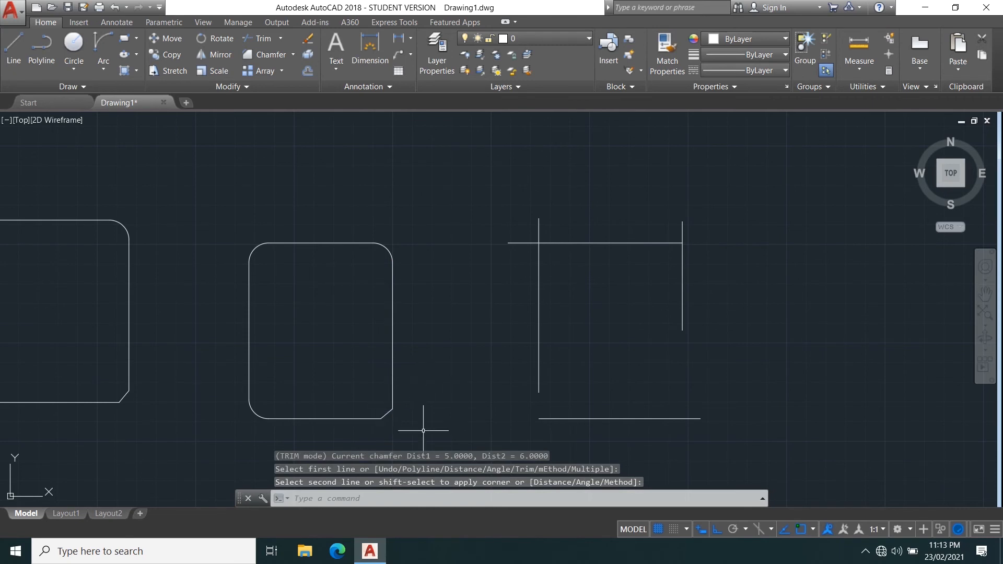
middle_click_drag(408, 417, 406, 371)
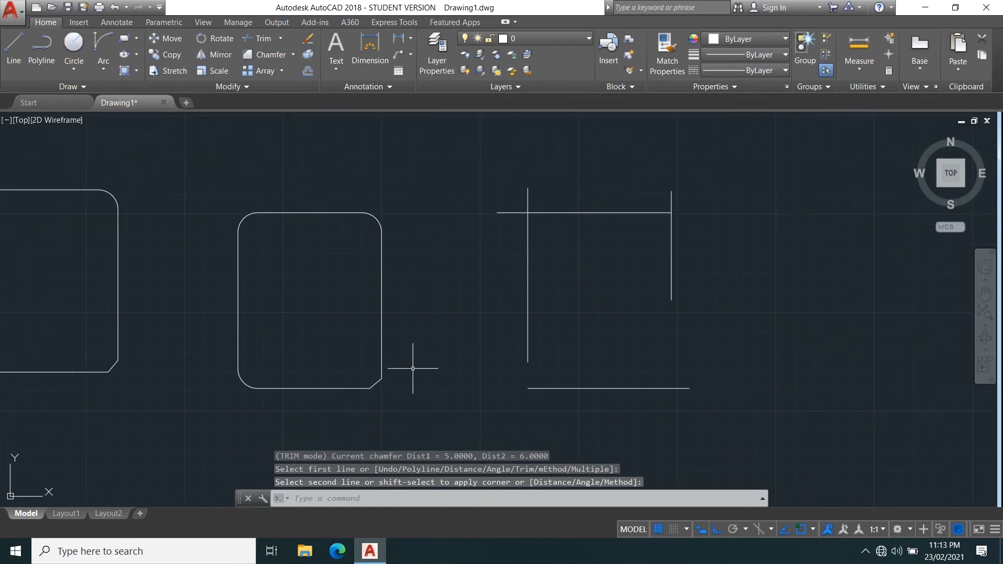
Chamfer the upper-left and upper-right corners of the copied line sketch.
key("Return")
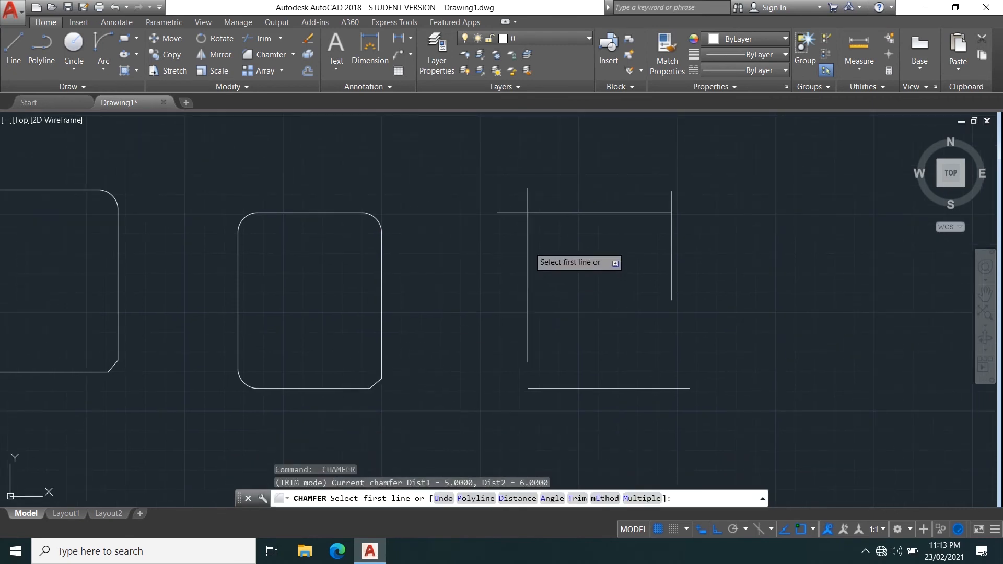
left_click(527, 243)
left_click(558, 214)
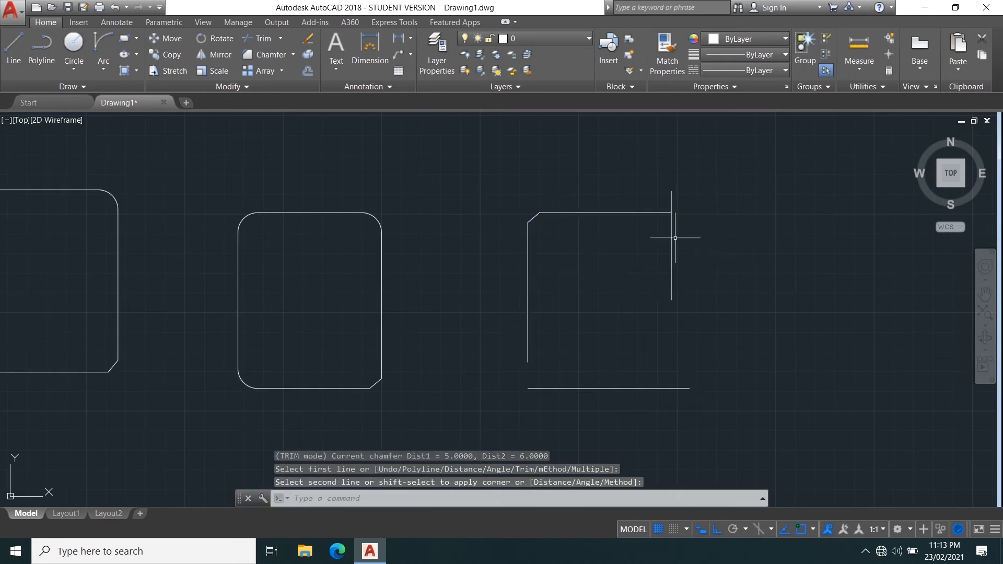
key("Return")
left_click(615, 212)
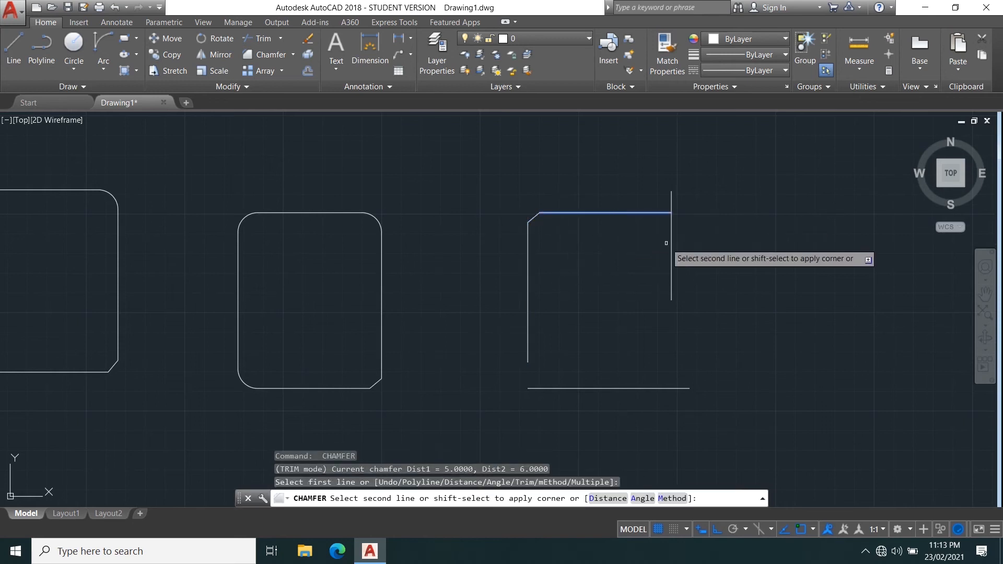
left_click(672, 250)
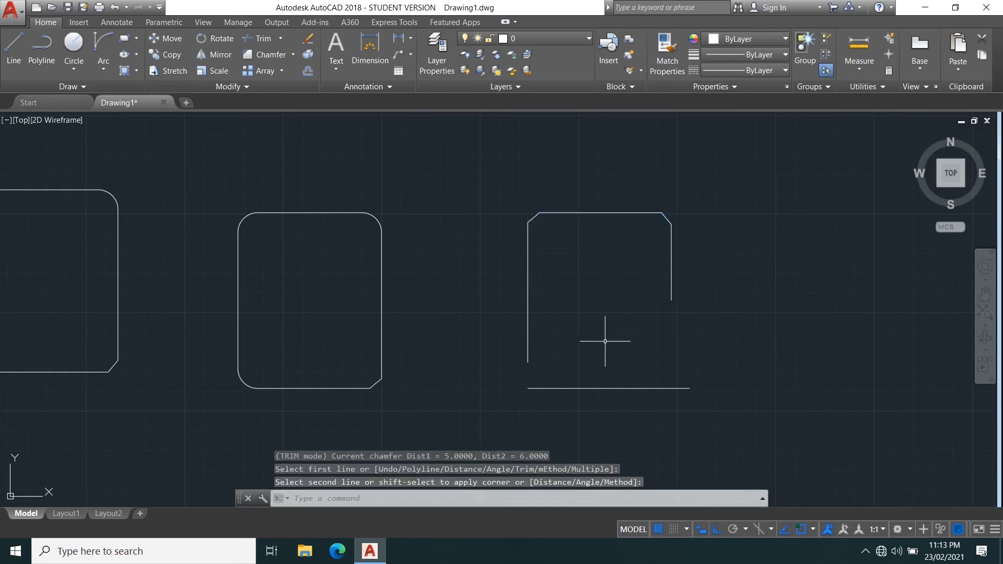
Chamfer the copied sketch's open lower-left corner with both distances at 0, then undo the chamfer.
type("cha")
key("Return")
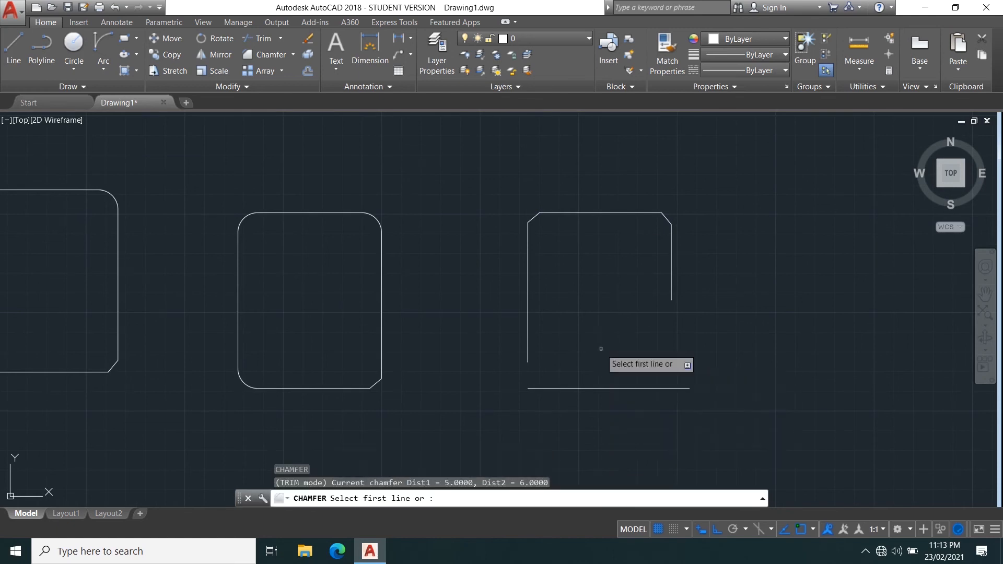
type("d")
key("Return")
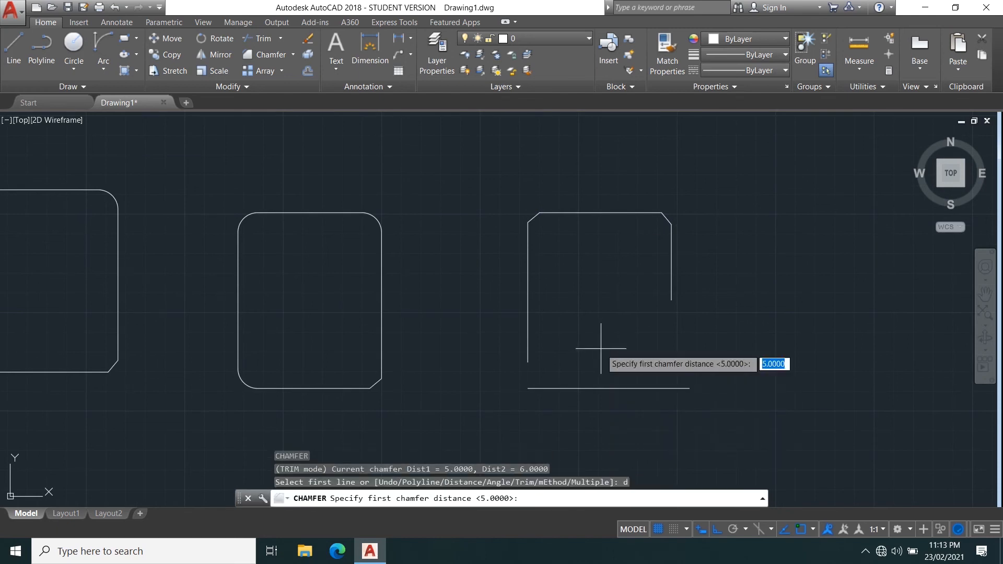
type("0")
key("Return")
type("0")
key("Return")
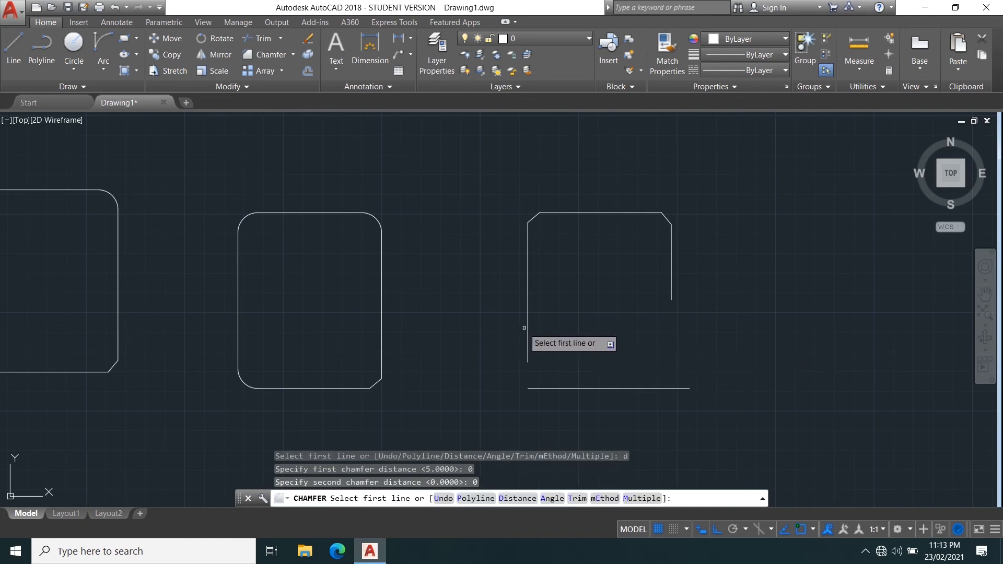
left_click(528, 344)
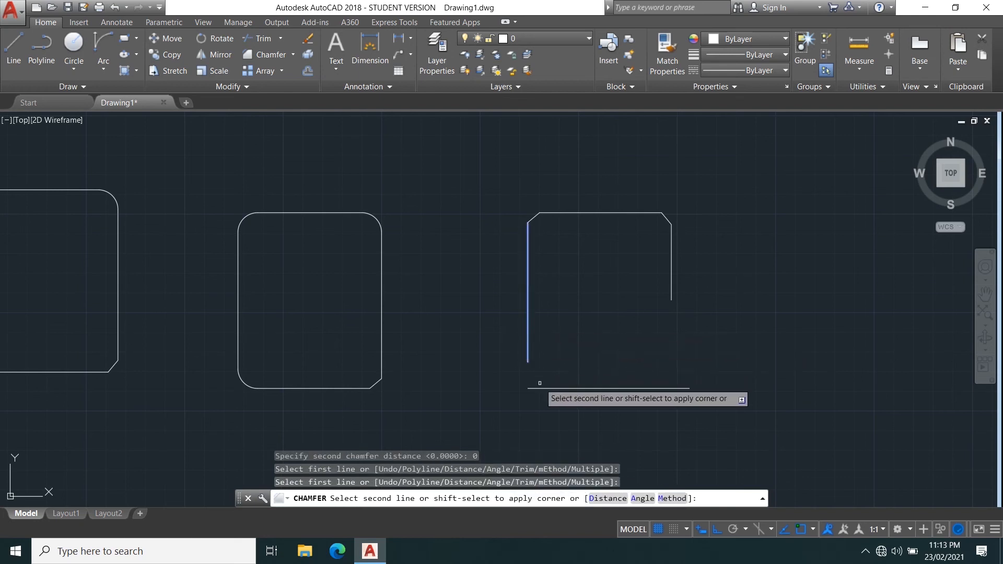
left_click(540, 387)
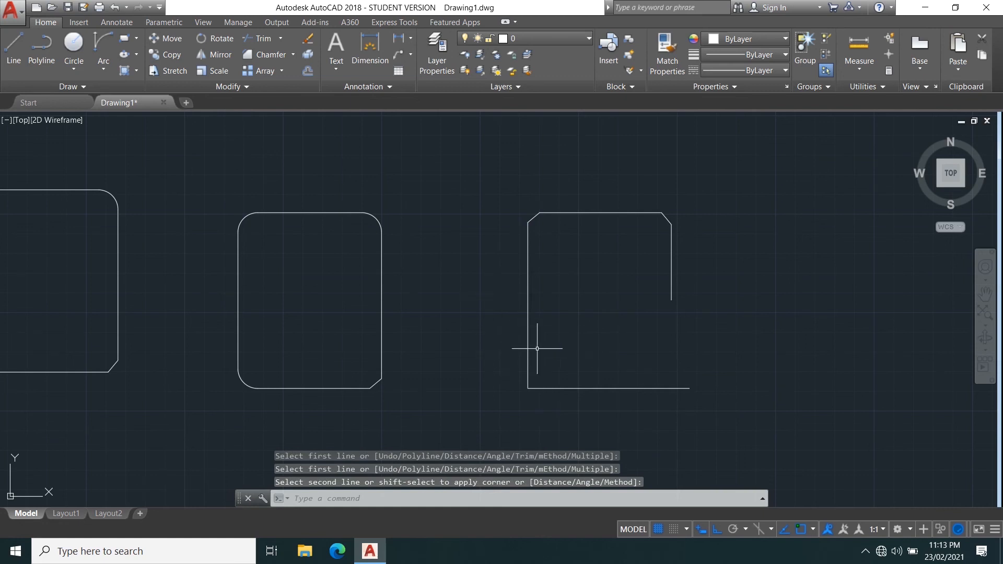
key("ctrl+z")
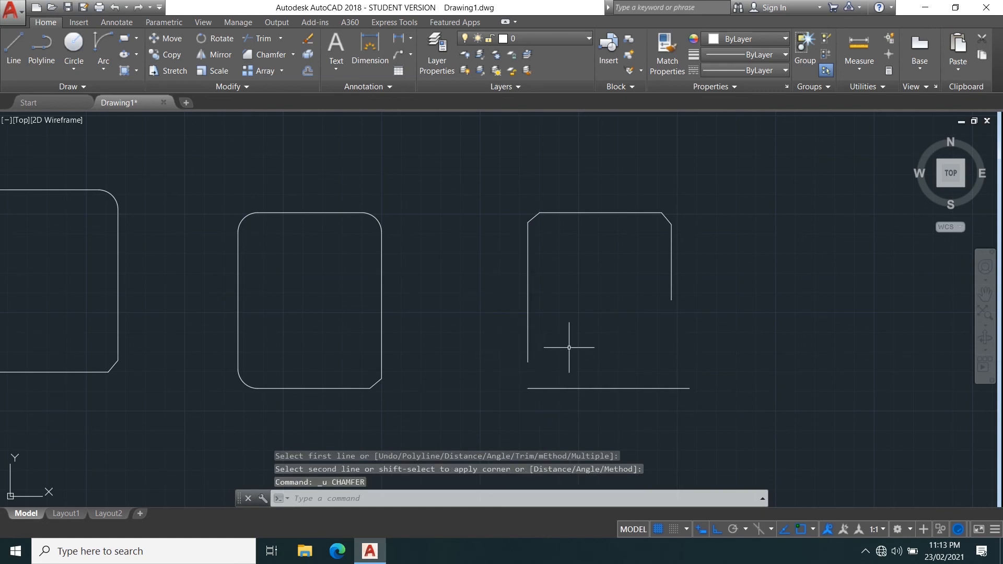
Close the lower-left corner of the copied sketch with a Fillet of radius 0.
type("F")
key("Return")
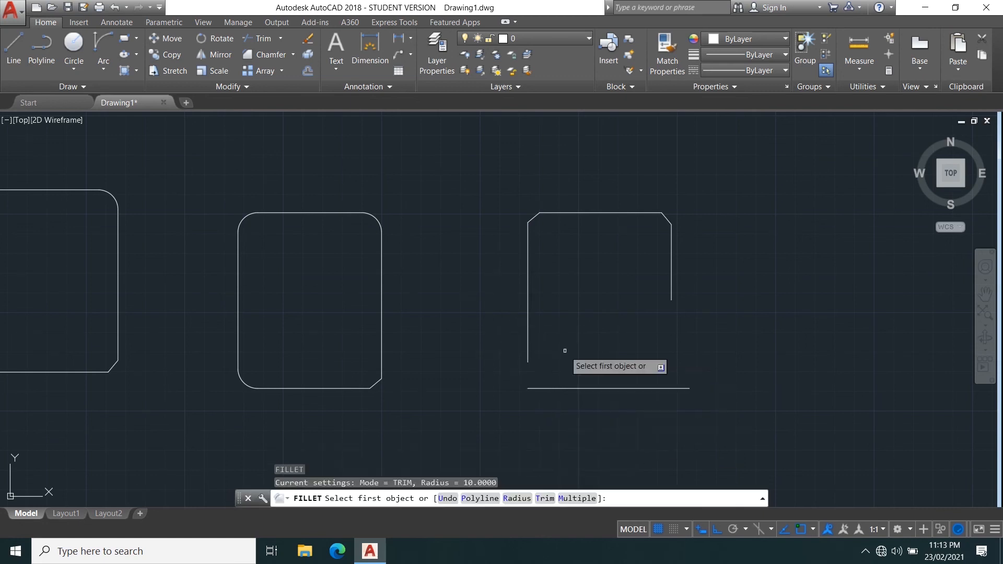
type("r")
key("Return")
type("0")
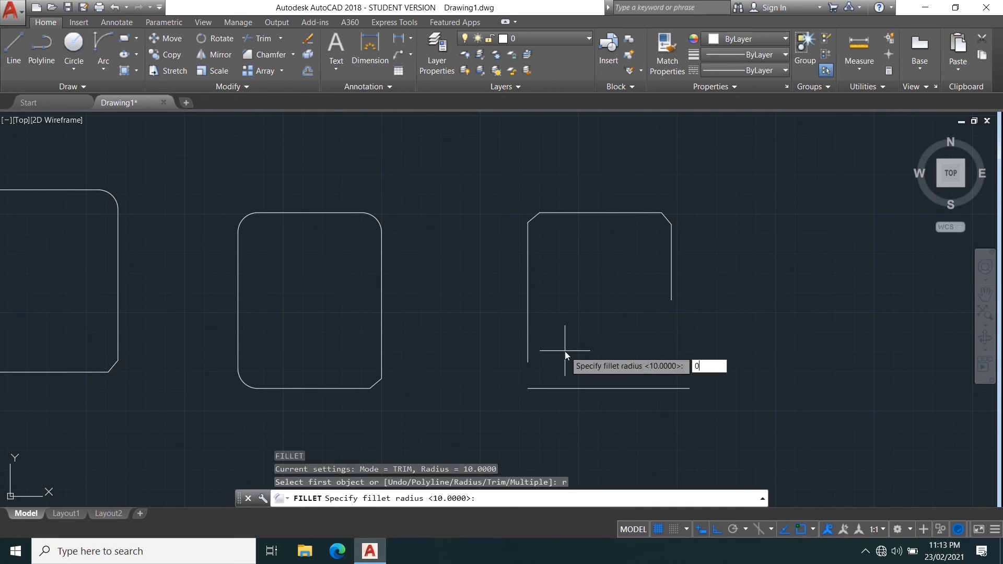
key("Return")
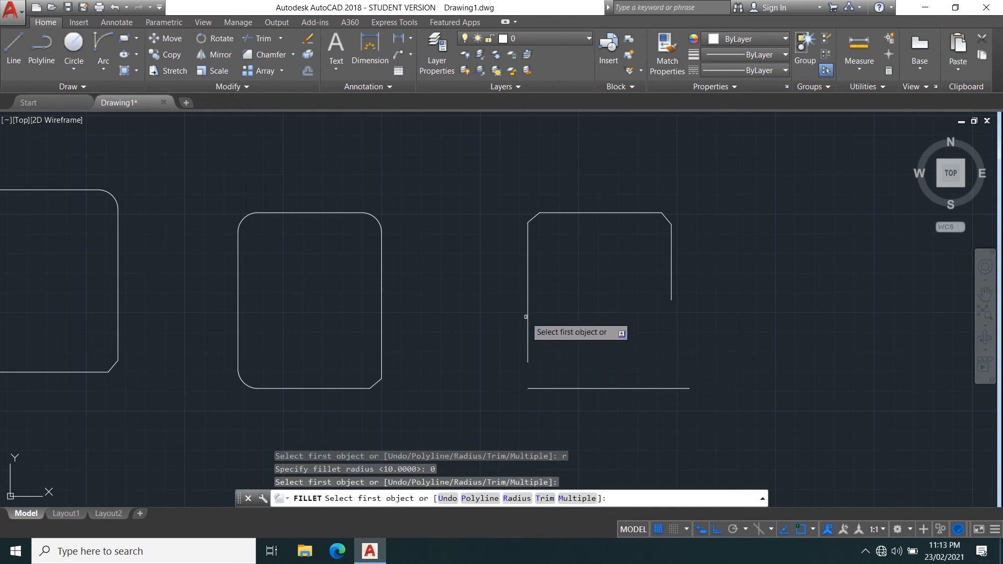
left_click(529, 314)
left_click(527, 323)
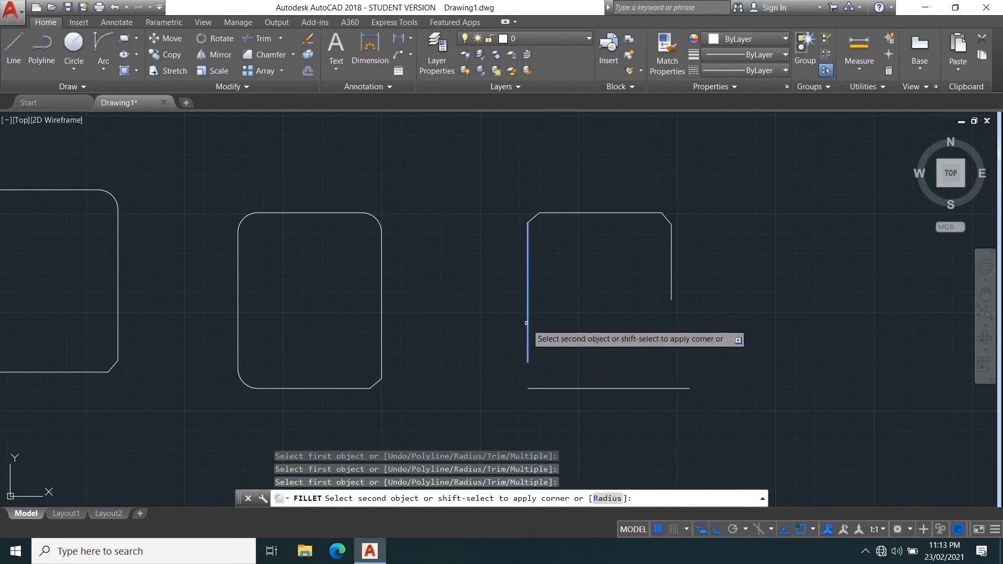
left_click(547, 386)
left_click(549, 389)
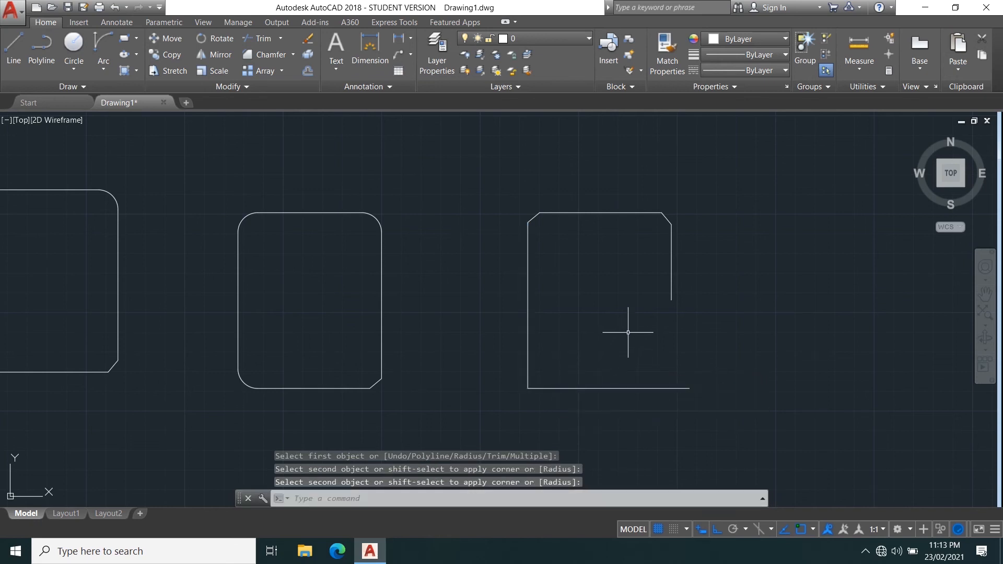
Close the lower-right corner of the copied sketch with another zero-radius fillet.
key("Return")
left_click(672, 296)
left_click(661, 388)
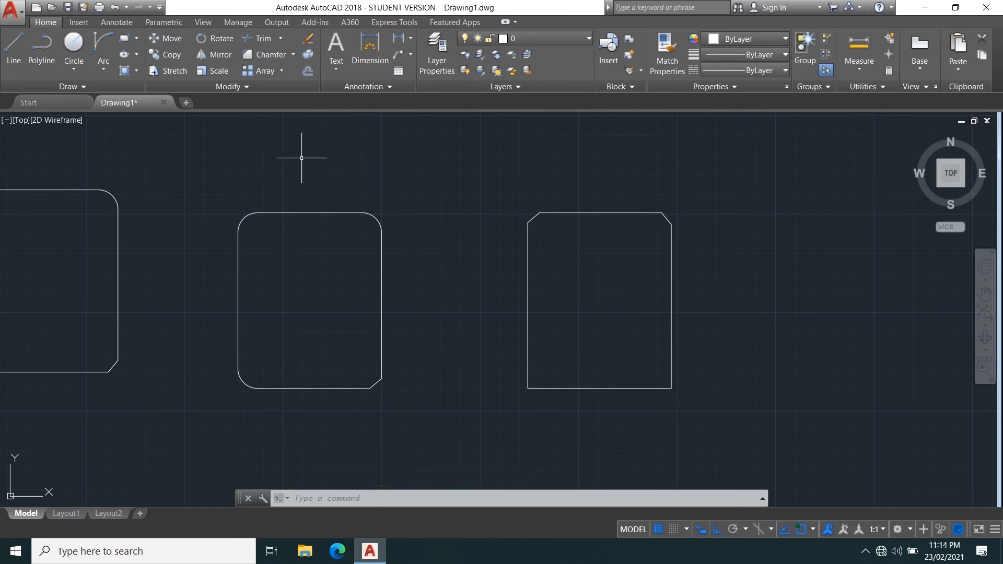
Explode the filleted and chamfered rectangle on the left into separate segments.
scroll(354, 156, "down", 5)
scroll(274, 164, "up", 5)
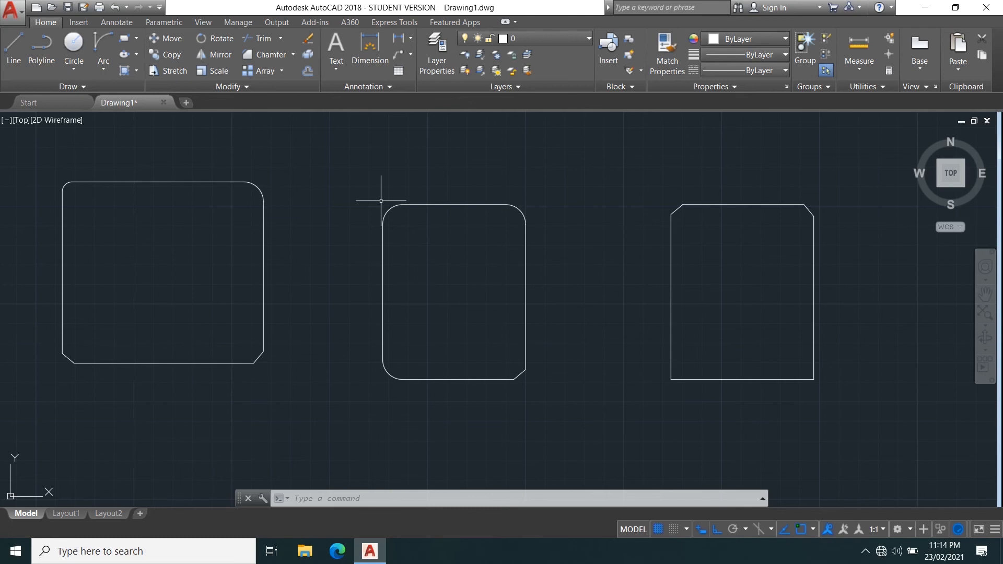
left_click(144, 180)
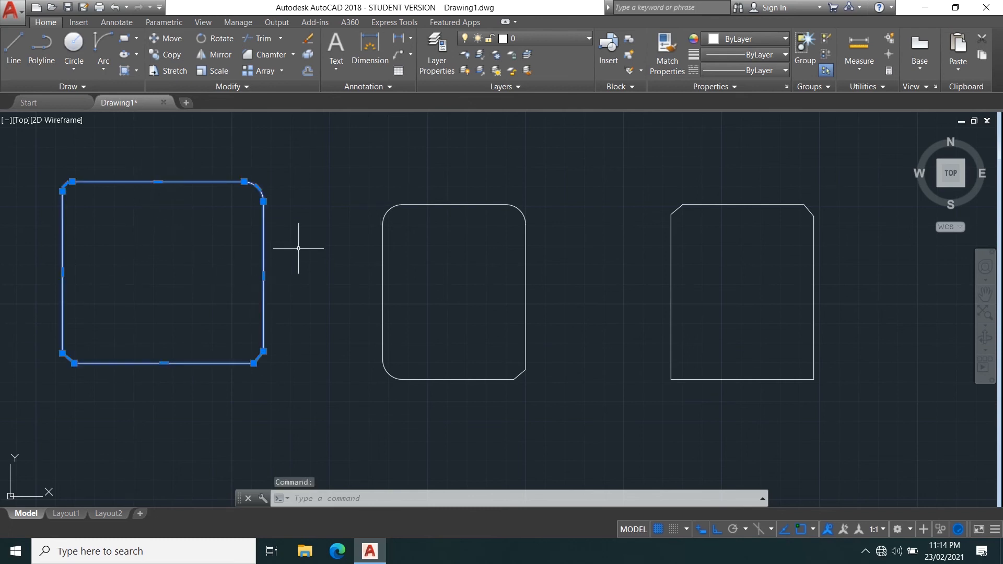
key("Escape")
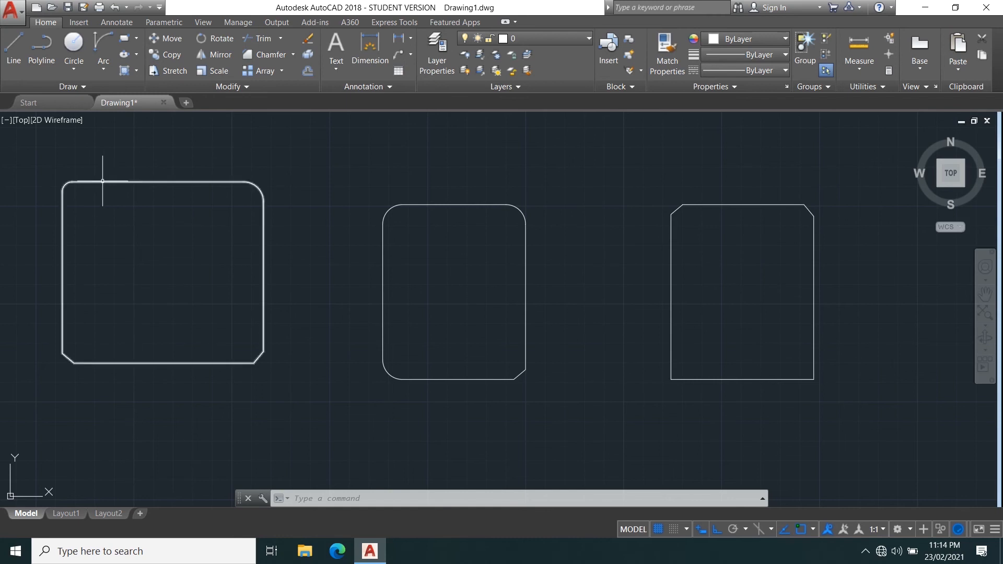
left_click(144, 182)
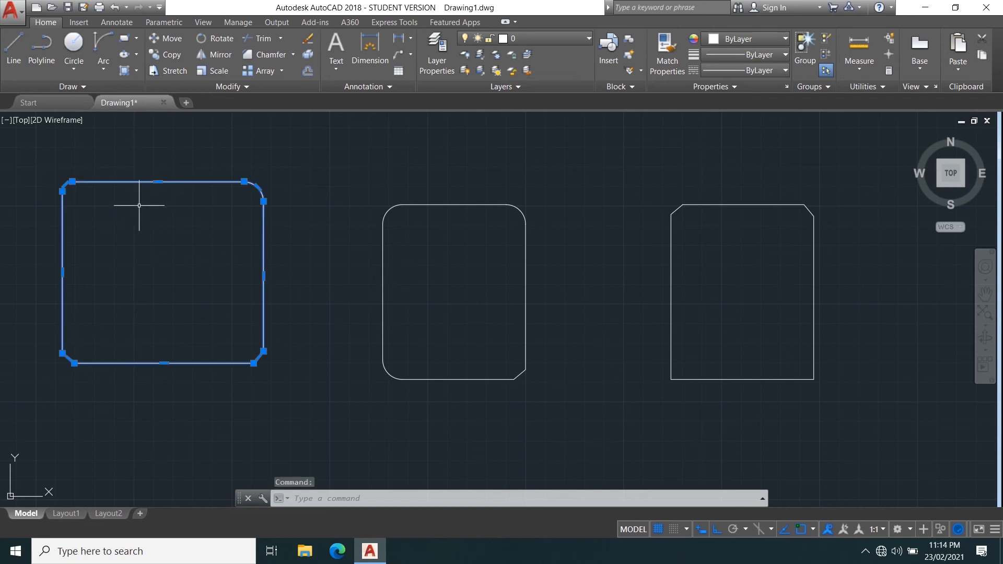
middle_click_drag(140, 204, 203, 222)
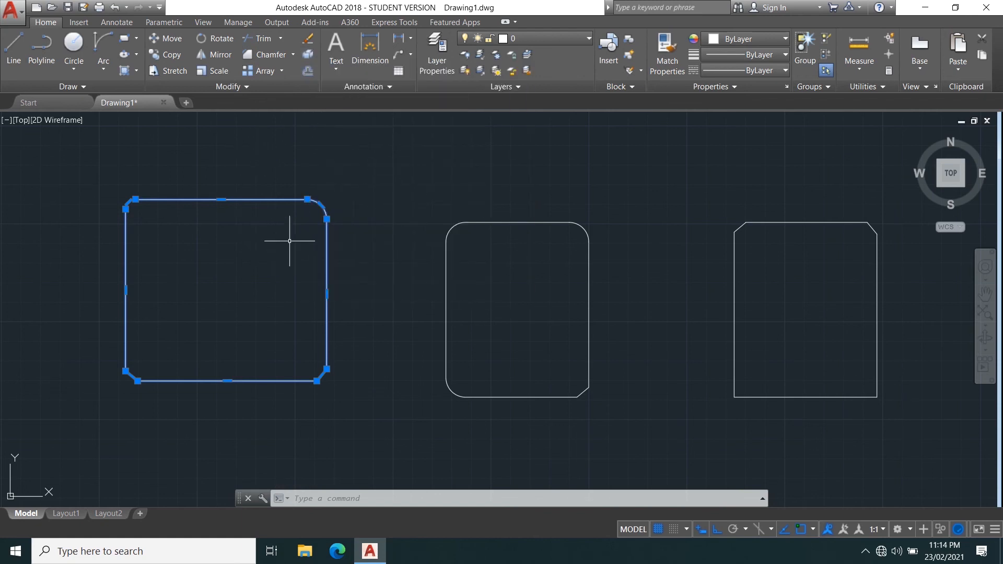
key("Escape")
type("x")
key("Return")
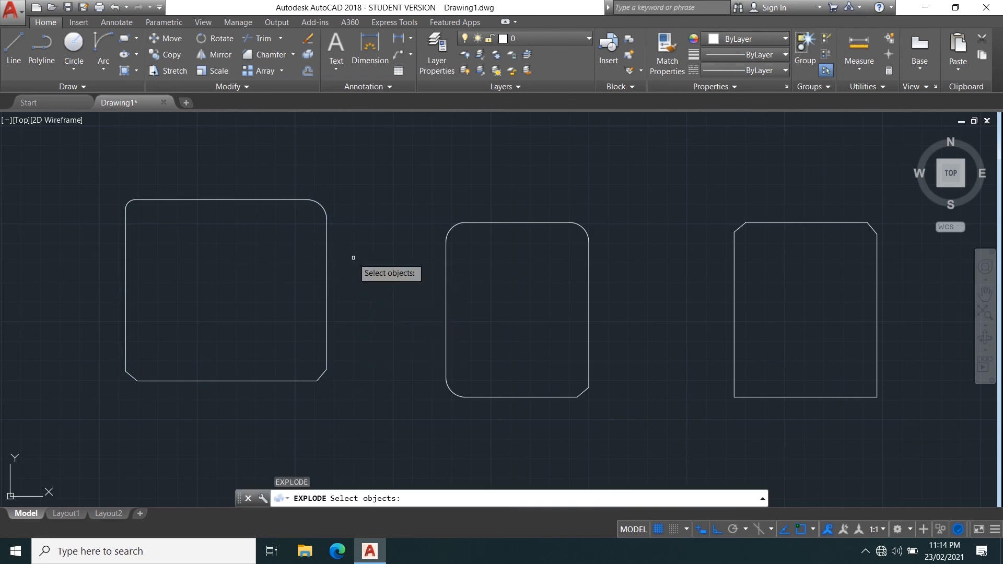
left_click(53, 163)
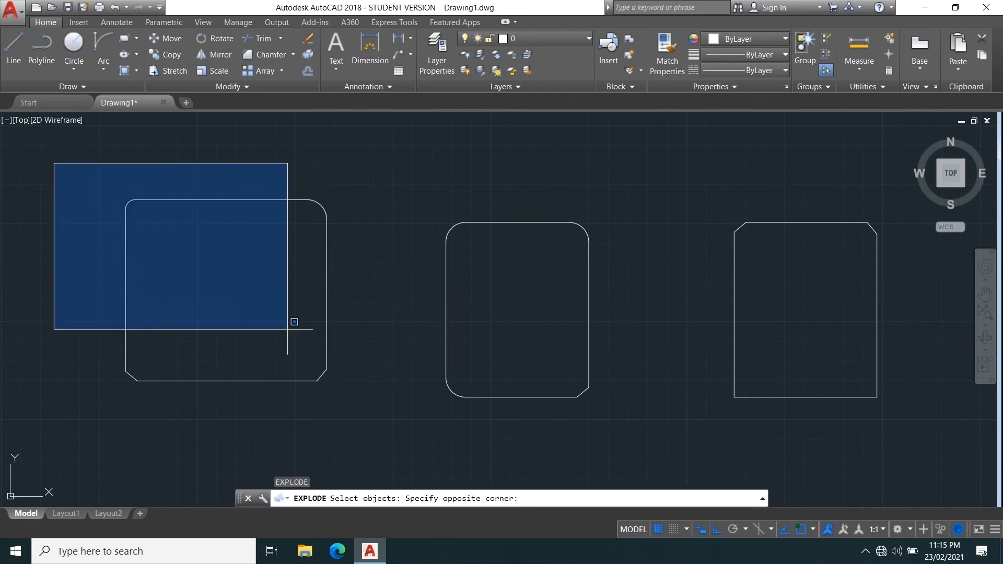
left_click(366, 423)
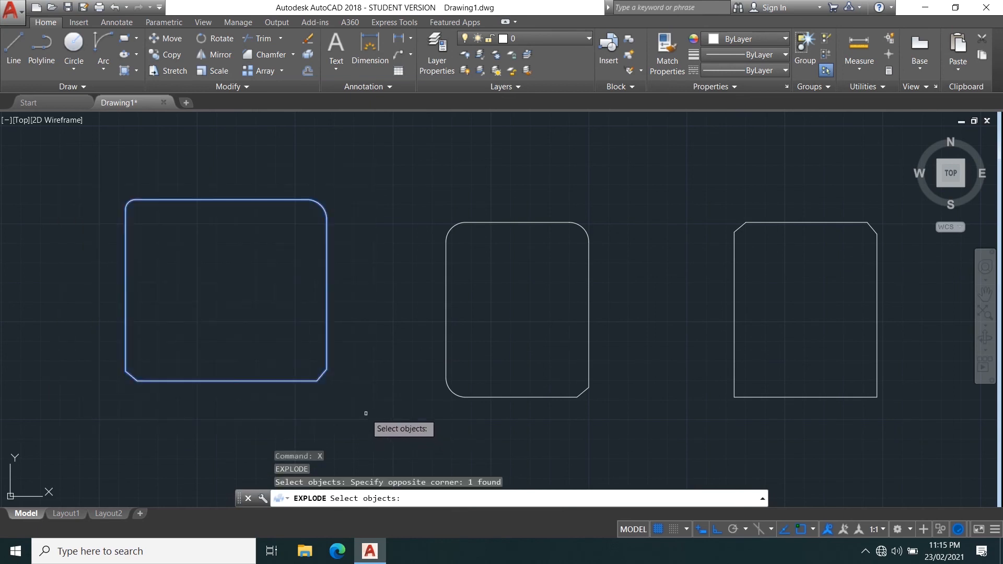
key("Return")
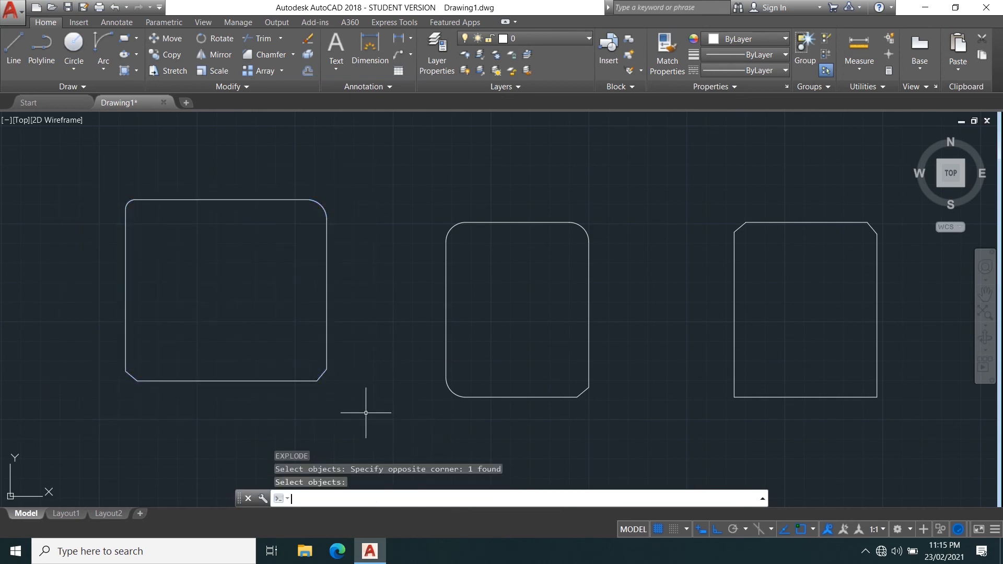
Undo the explode of the left rectangle.
left_click(224, 200)
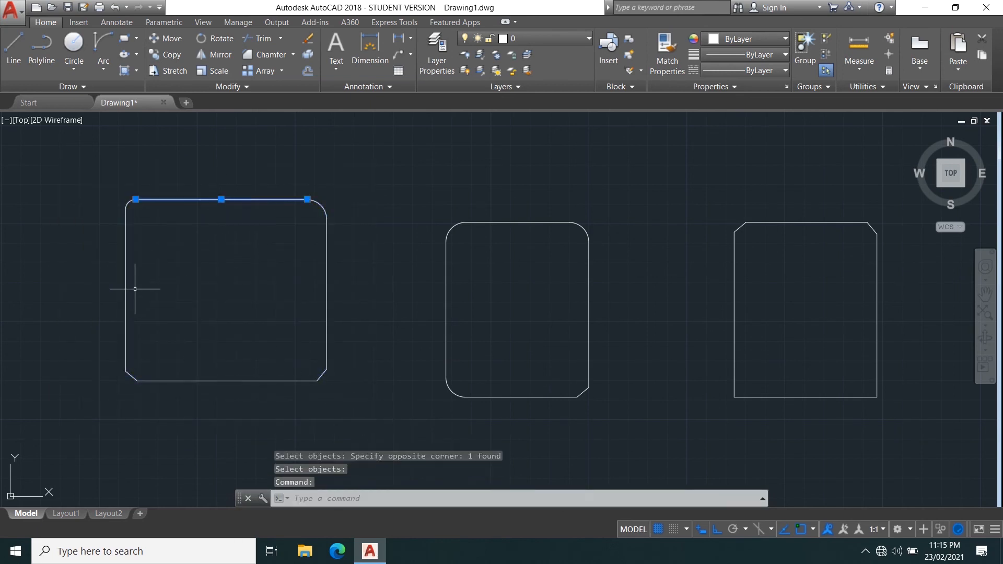
left_click(126, 240)
left_click(328, 280)
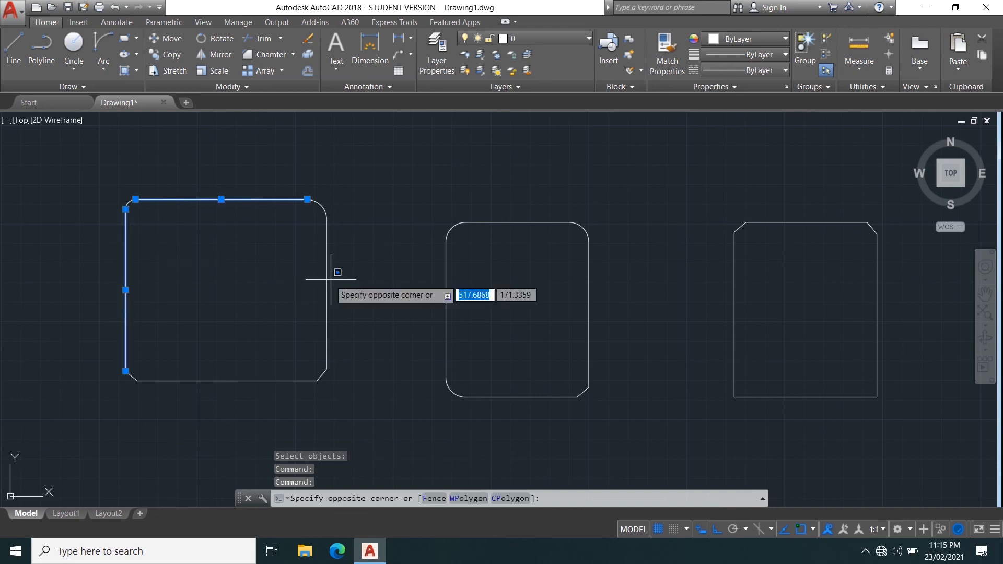
key("Escape")
key("Escape")
key("ctrl+z")
left_click(371, 384)
left_click(251, 260)
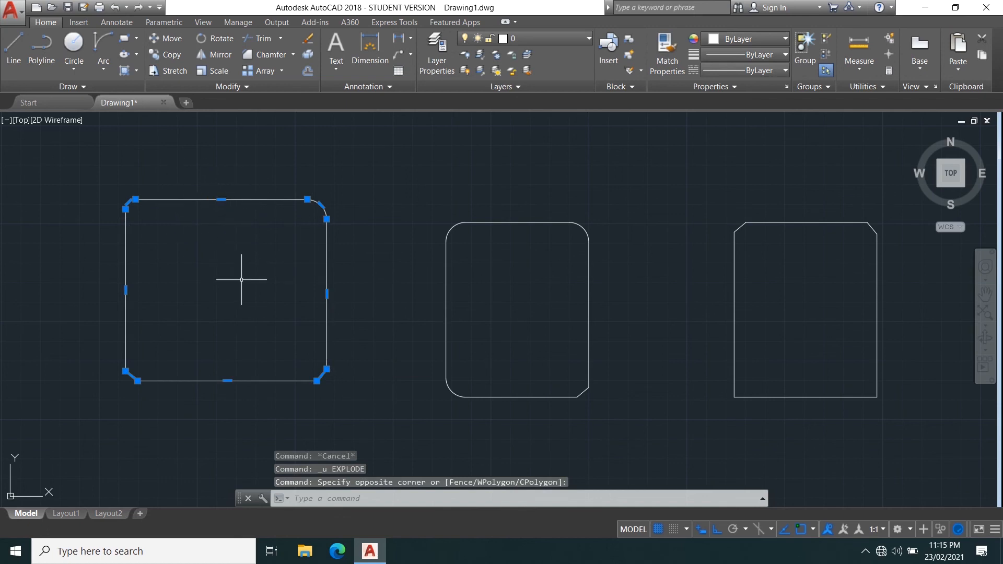
key("Escape")
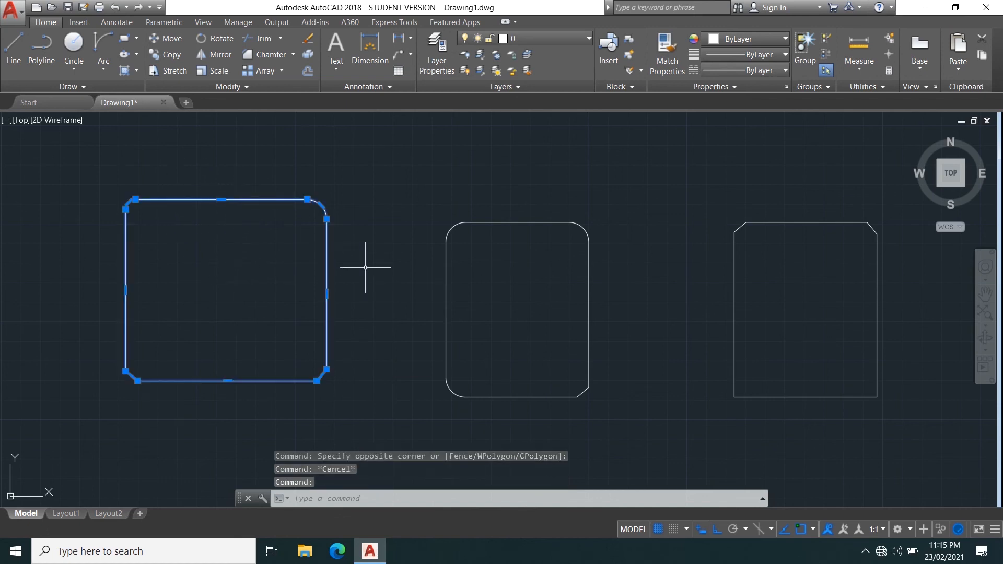
key("Escape")
Explode the left rectangle again with the Explode command.
left_click(307, 55)
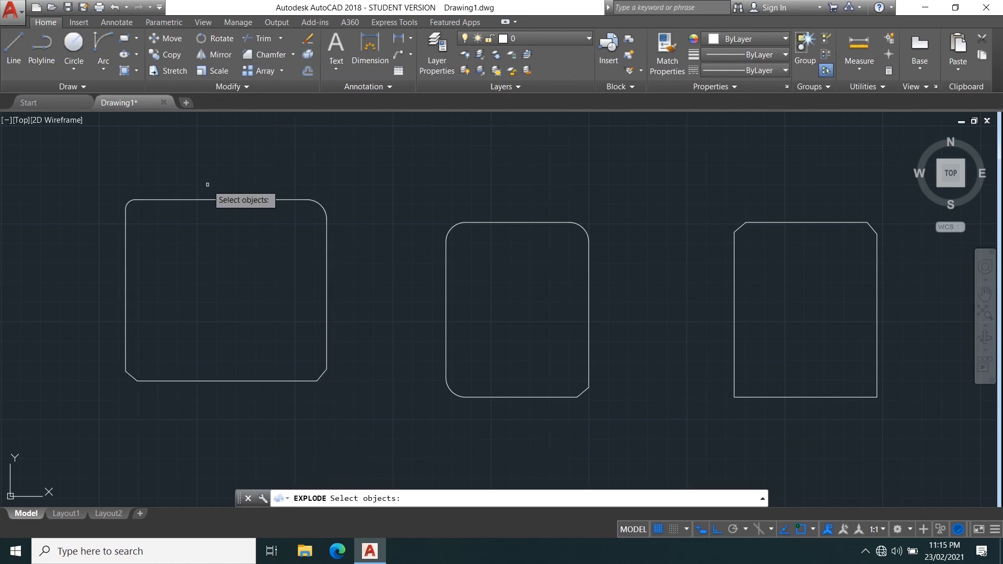
left_click(213, 197)
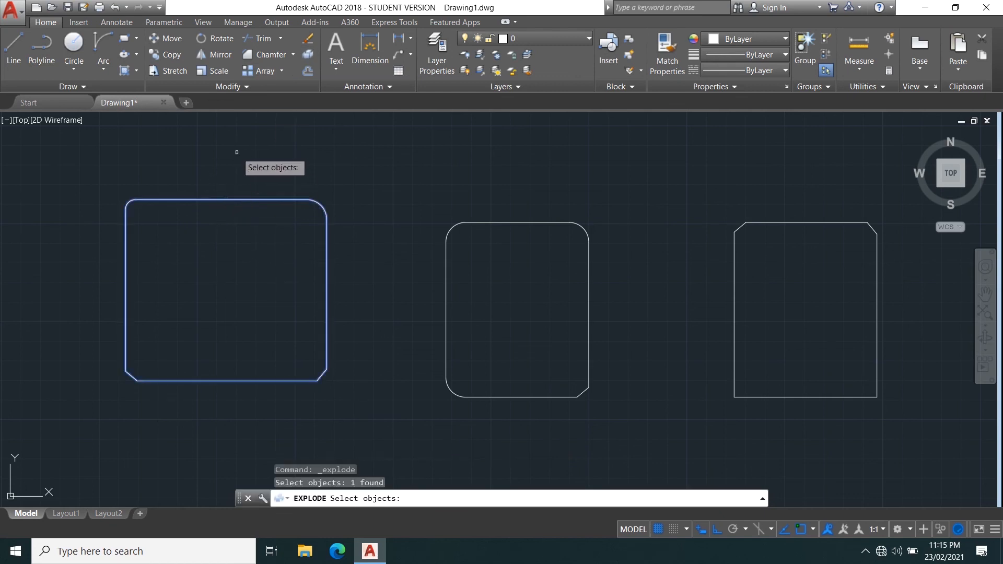
key("Return")
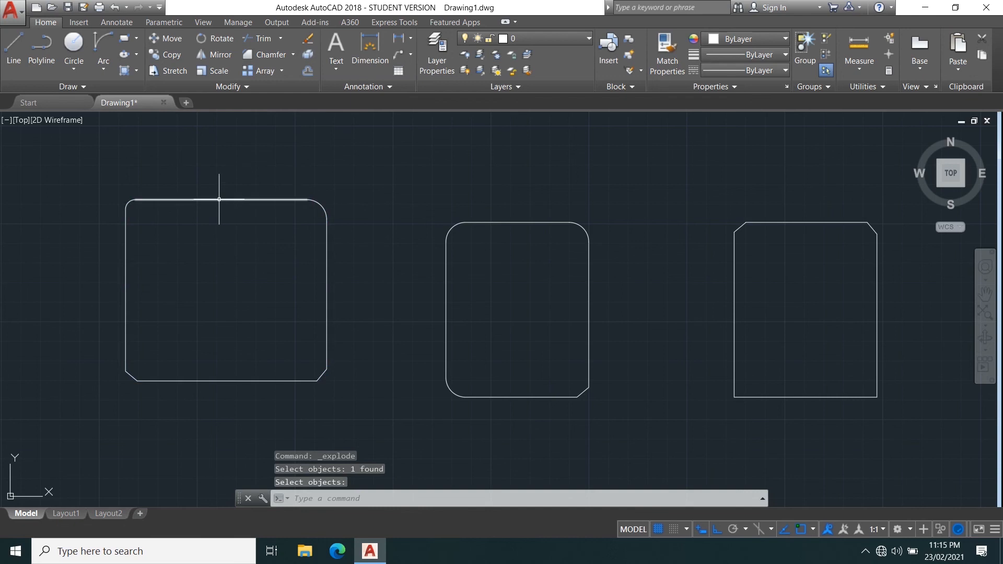
Pull the exploded rectangle's left and top lines outward using their midpoint grips.
left_click(217, 199)
left_click(126, 273)
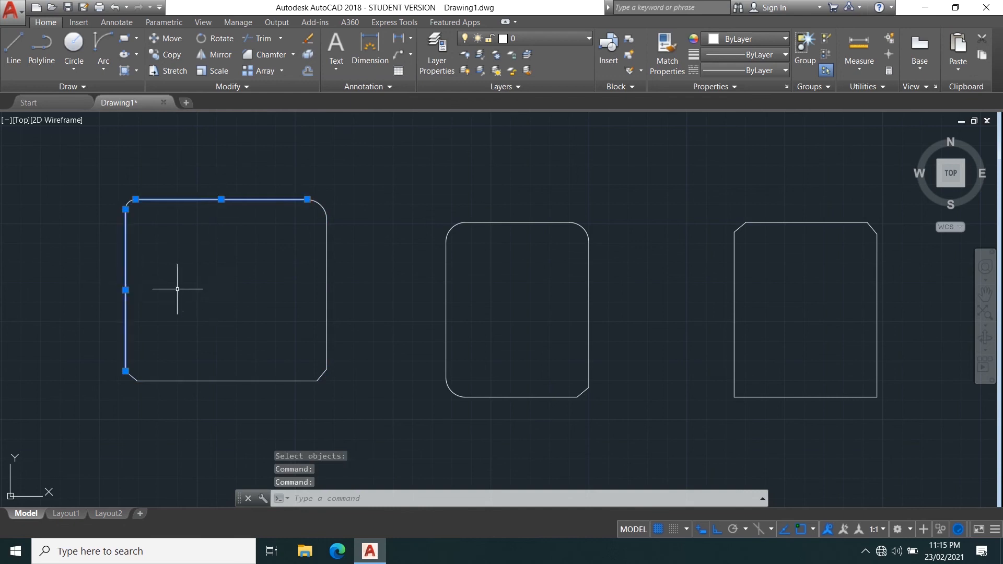
left_click(125, 290)
left_click(61, 290)
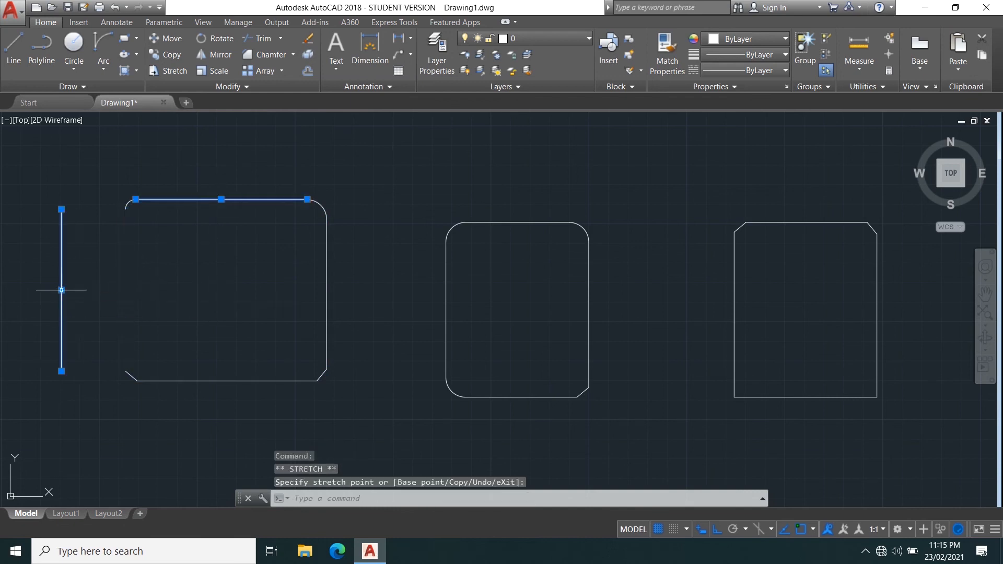
left_click(220, 199)
left_click(221, 170)
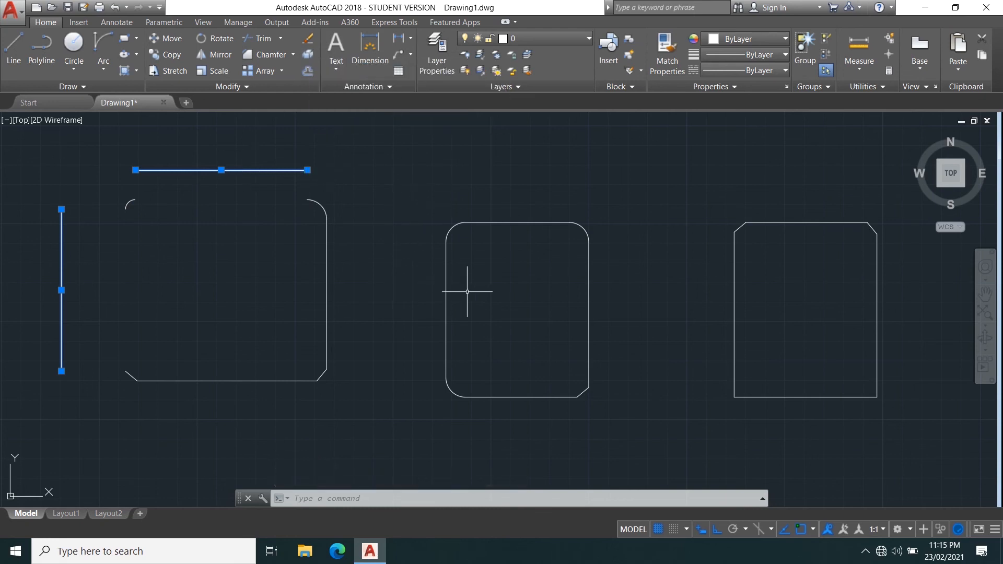
middle_click_drag(468, 293, 410, 287)
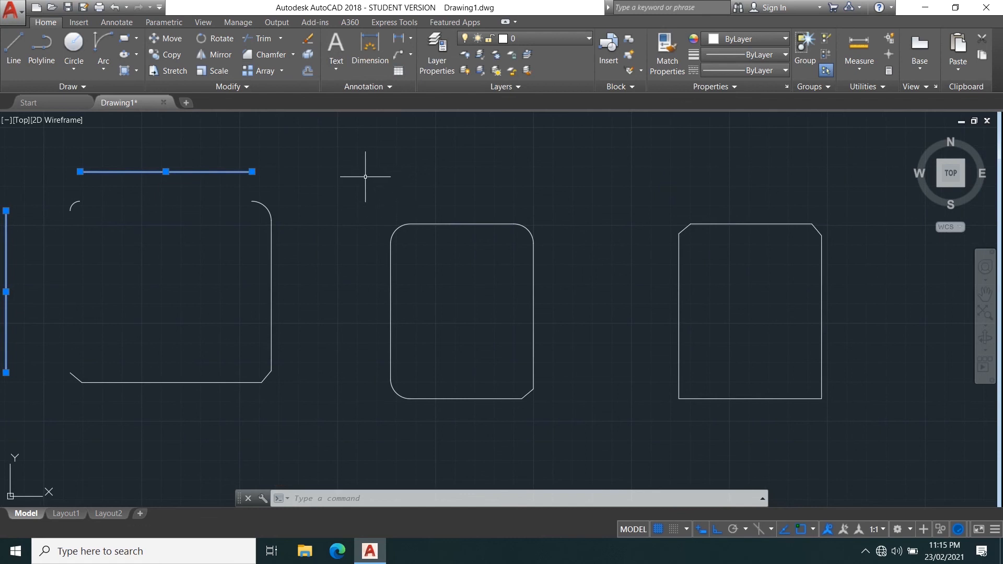
left_click(245, 87)
key("Escape")
type("J")
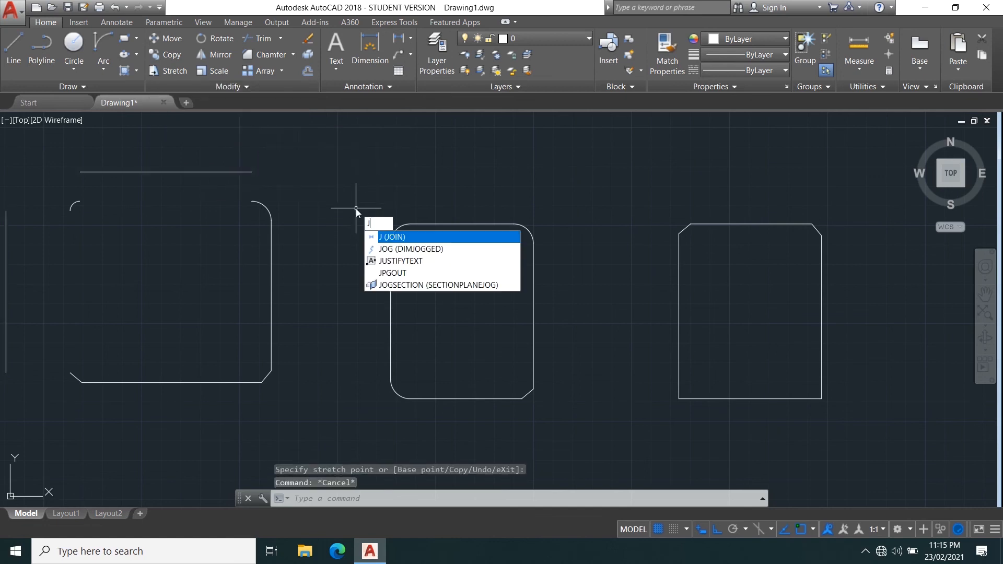
key("Return")
key("Escape")
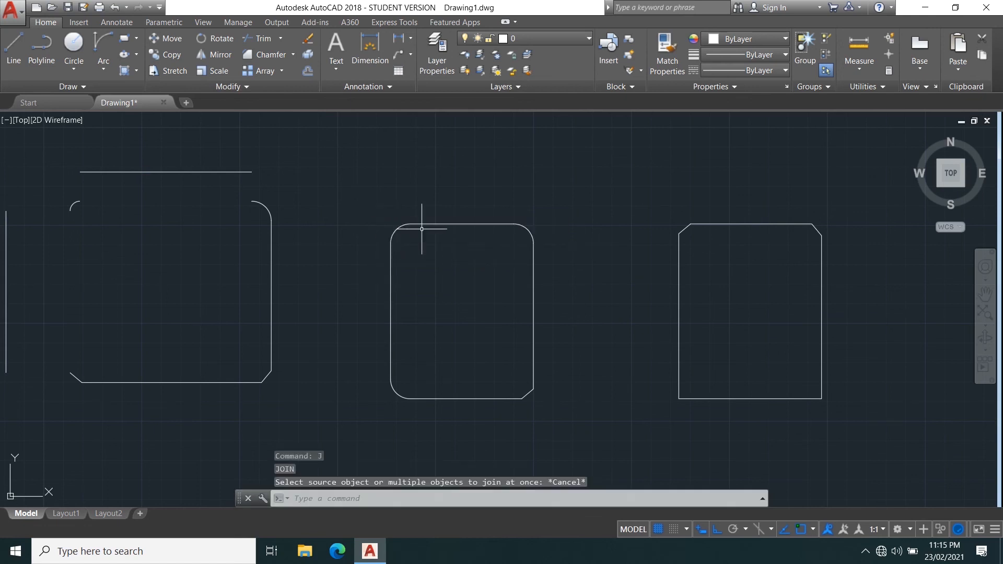
Select segments of the middle rounded rectangle one by one to inspect whether they are separate objects.
left_click(452, 224)
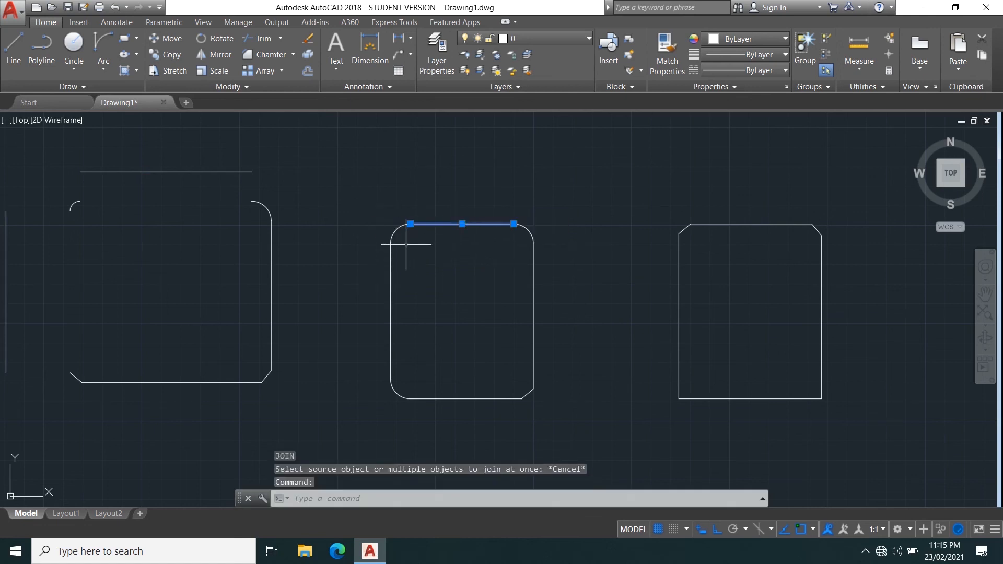
left_click(397, 230)
left_click(392, 278)
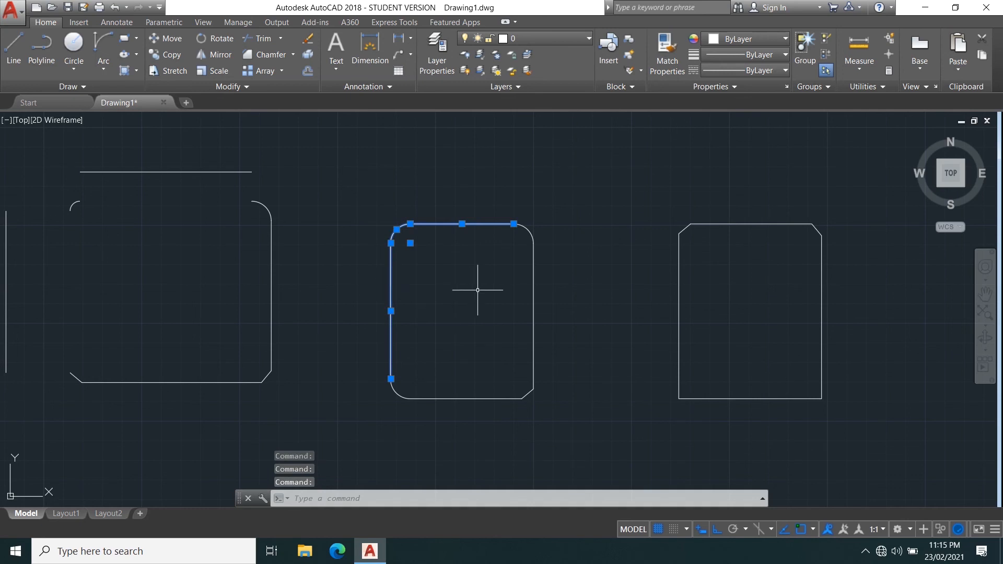
key("Escape")
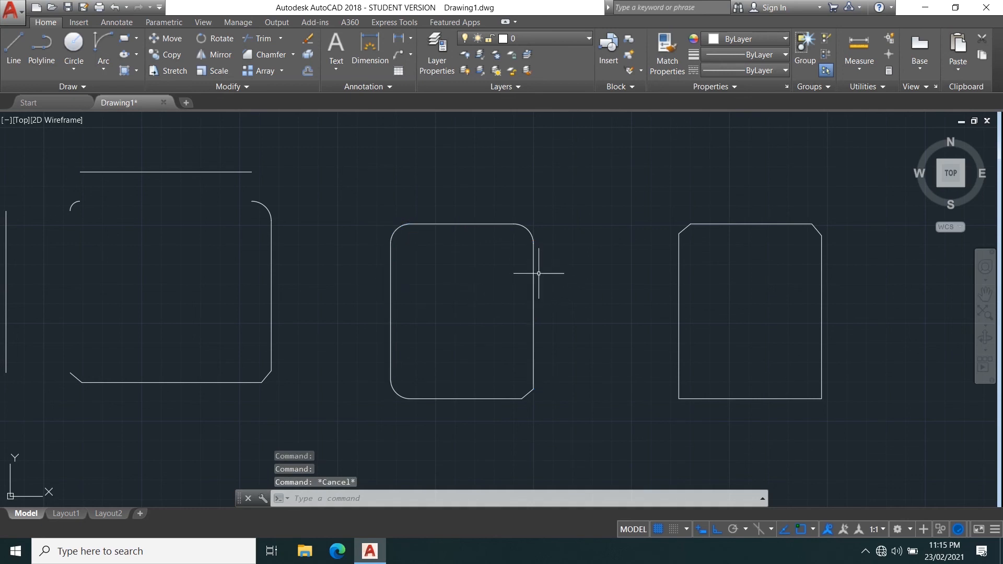
Join all segments of the middle rounded rectangle into a single polyline with the Join command.
type("J")
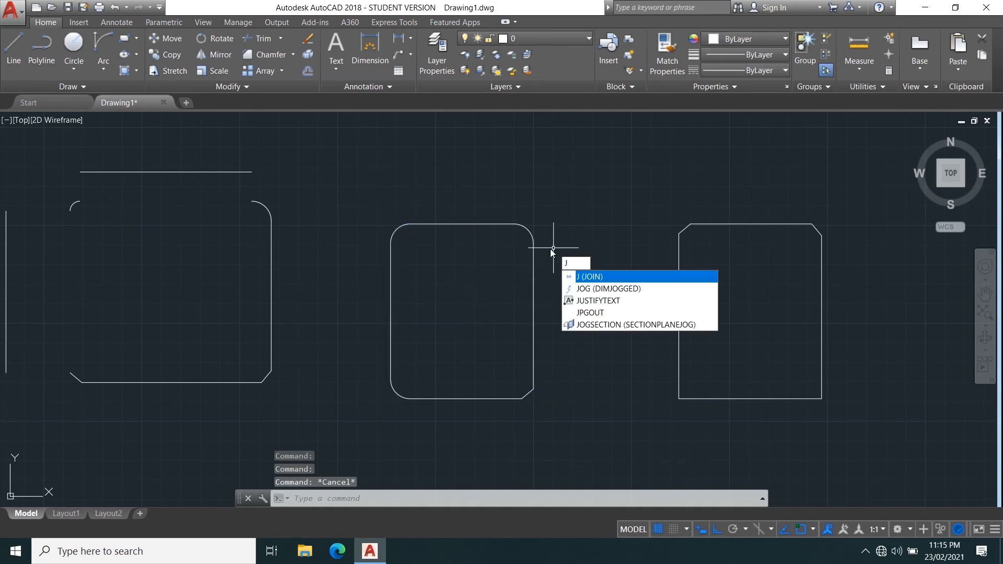
key("Return")
left_click(328, 188)
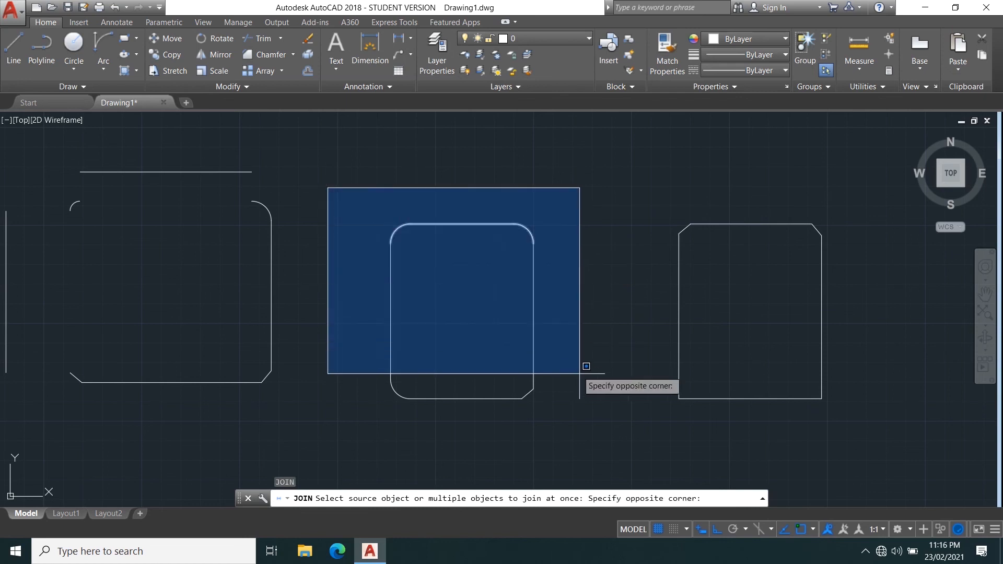
left_click(594, 412)
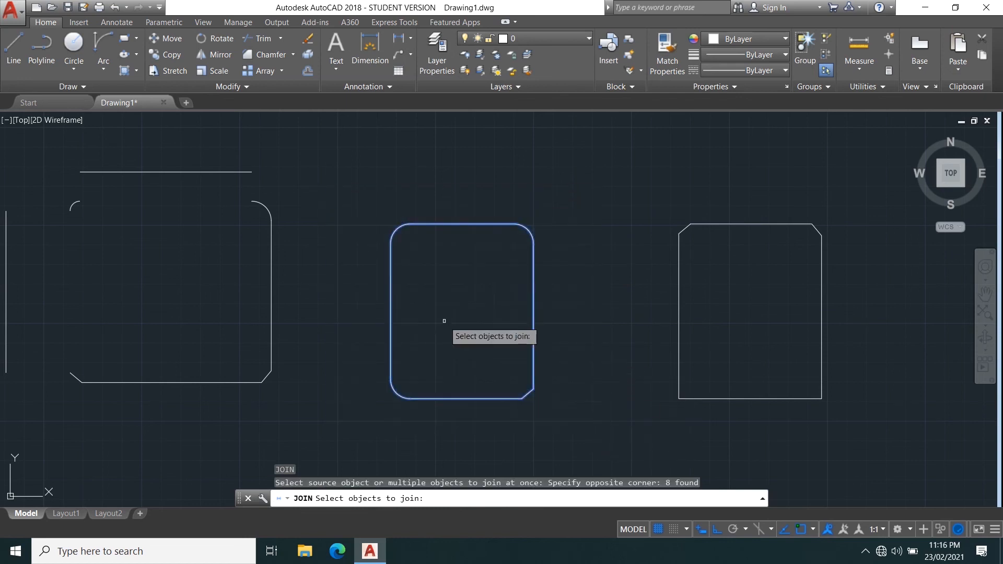
key("Return")
Select the joined middle rectangle to inspect it as a single object.
left_click(391, 298)
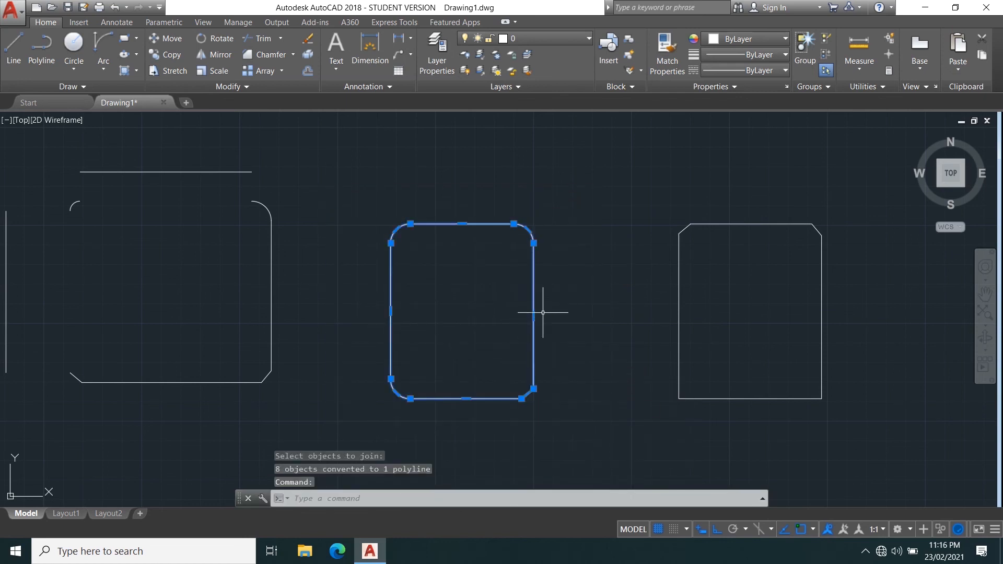
scroll(421, 240, "up", 4)
scroll(395, 184, "down", 4)
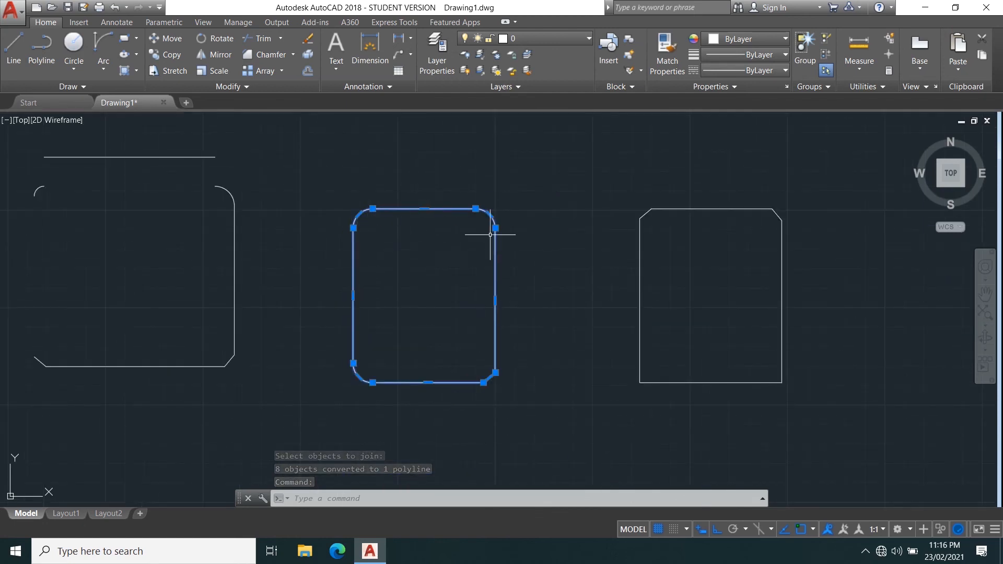
key("Escape")
key("Escape")
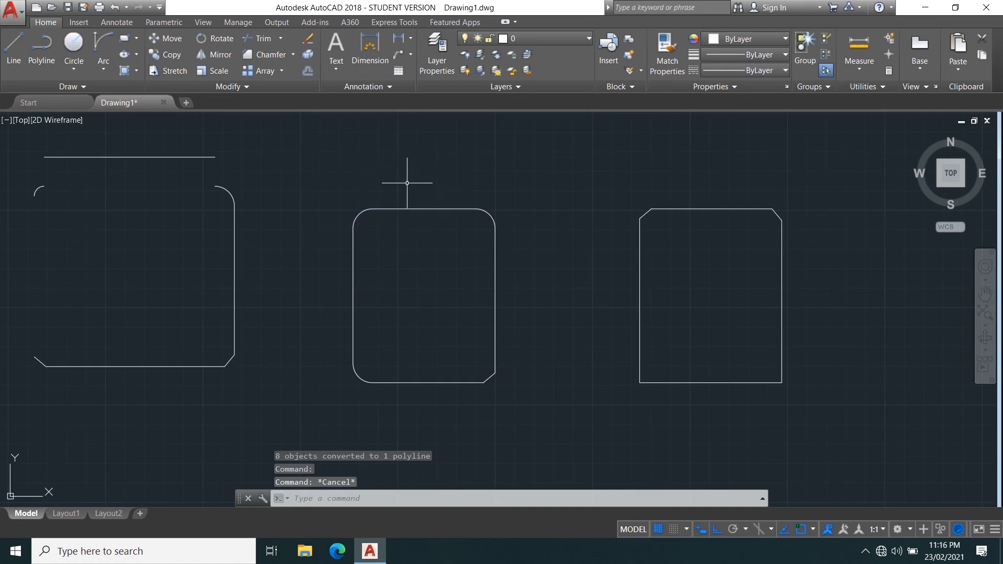
scroll(347, 219, "down", 4)
mouse_move(271, 192)
middle_mouse_down()
mouse_move(482, 270)
mouse_move(517, 258)
middle_mouse_up()
scroll(509, 269, "up", 2)
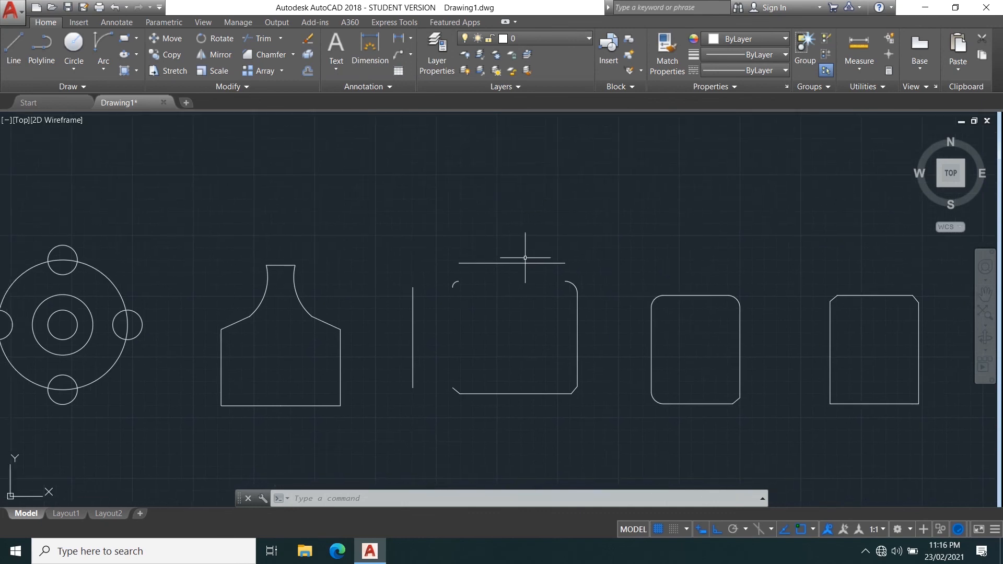